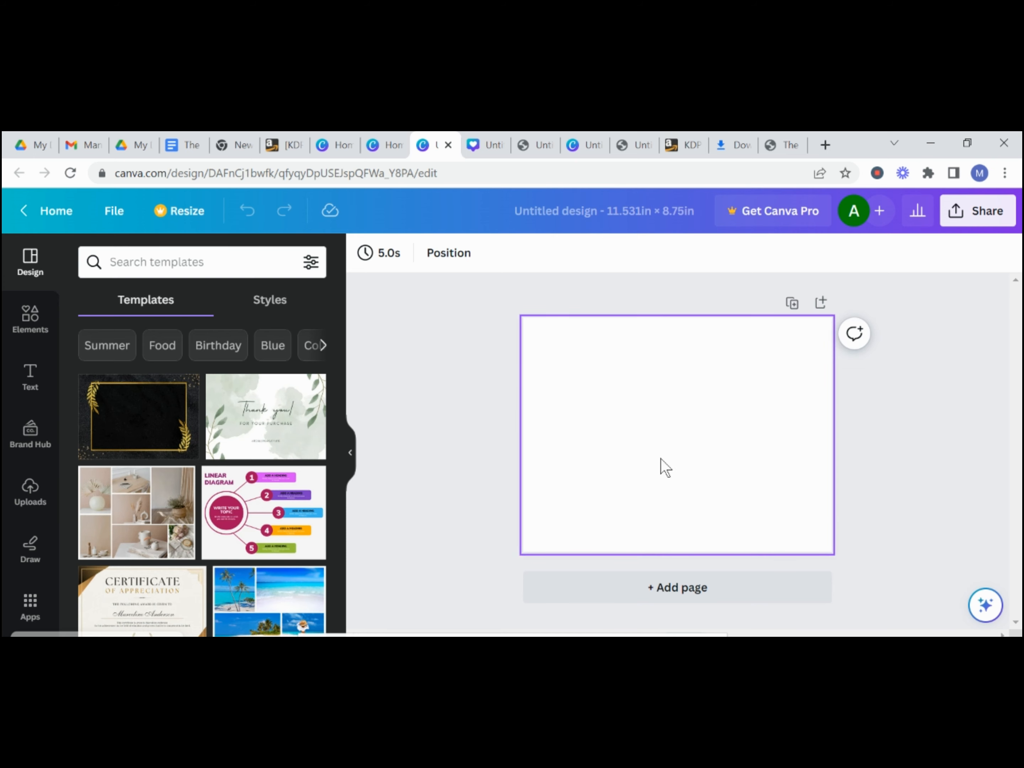
Search the templates for Book Covers, continue the search in the elements library and list all matching graphics.
click(655, 449)
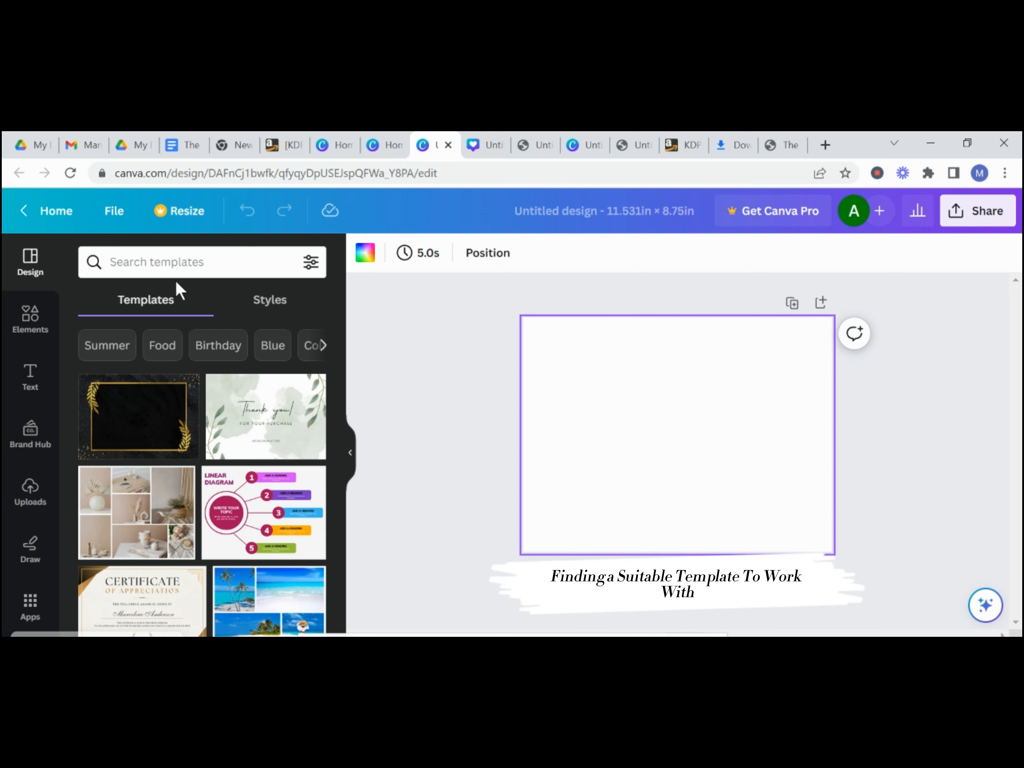
click(157, 263)
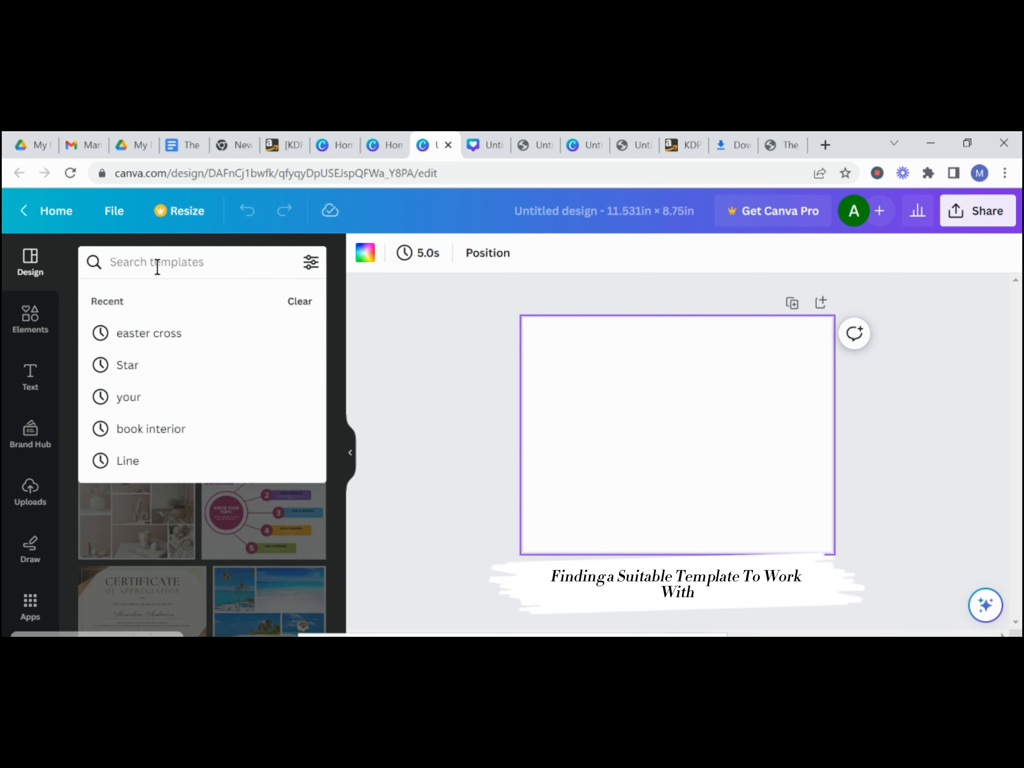
text(book)
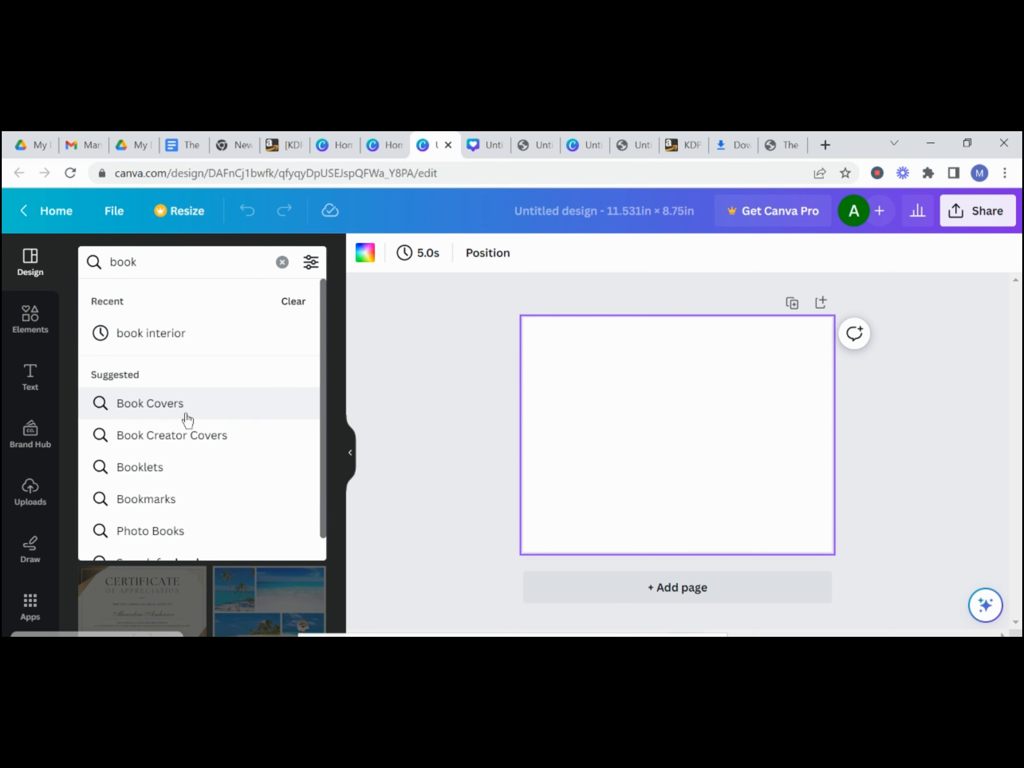
click(141, 413)
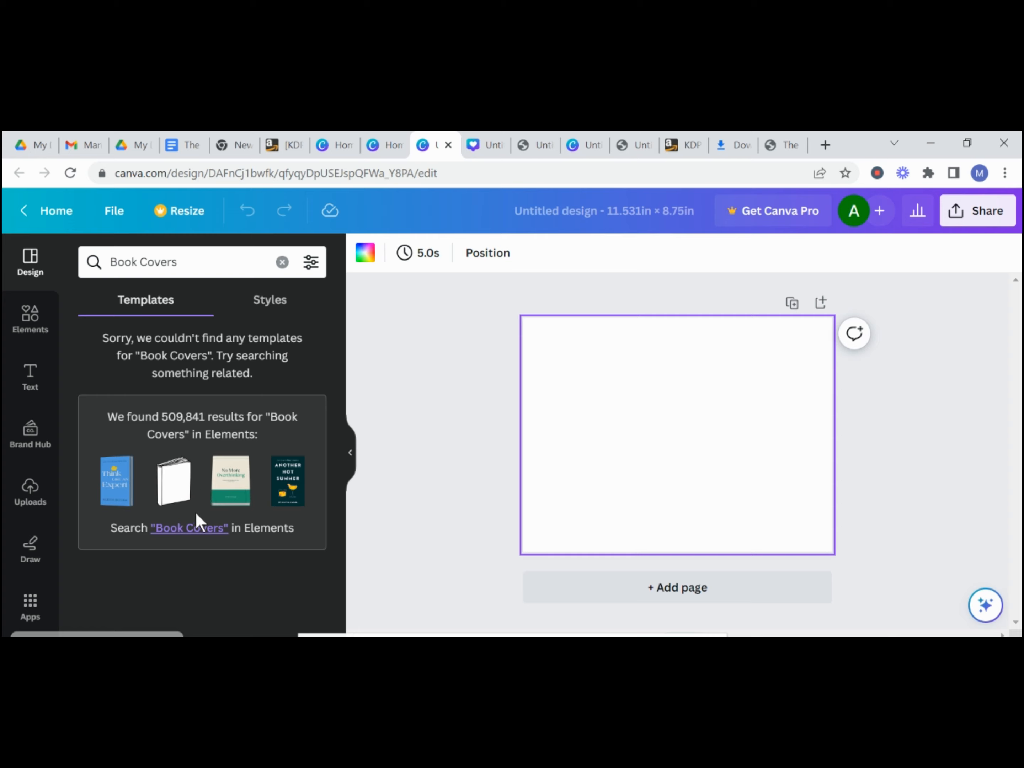
click(207, 528)
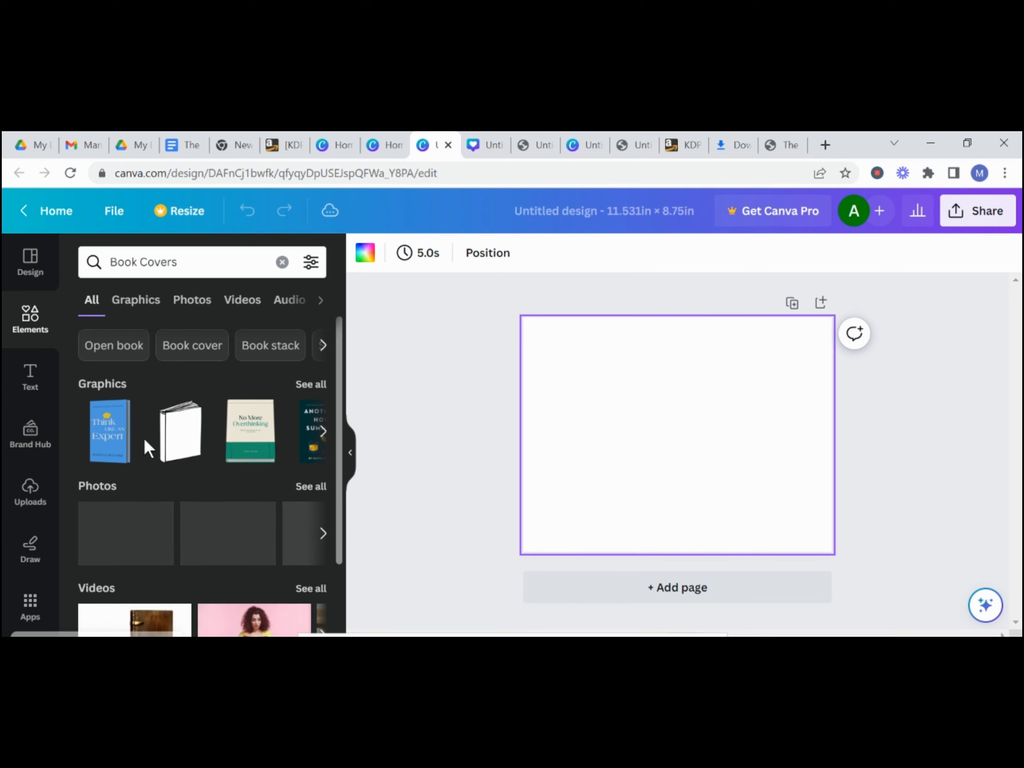
scroll(276, 448, right, 3)
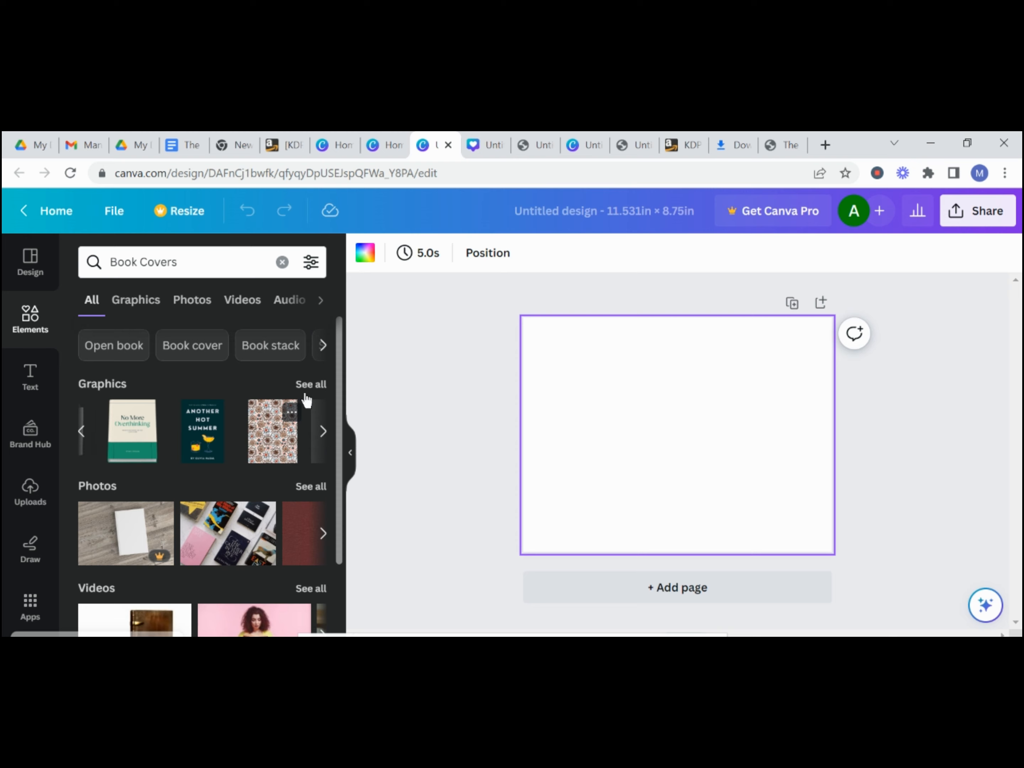
click(315, 387)
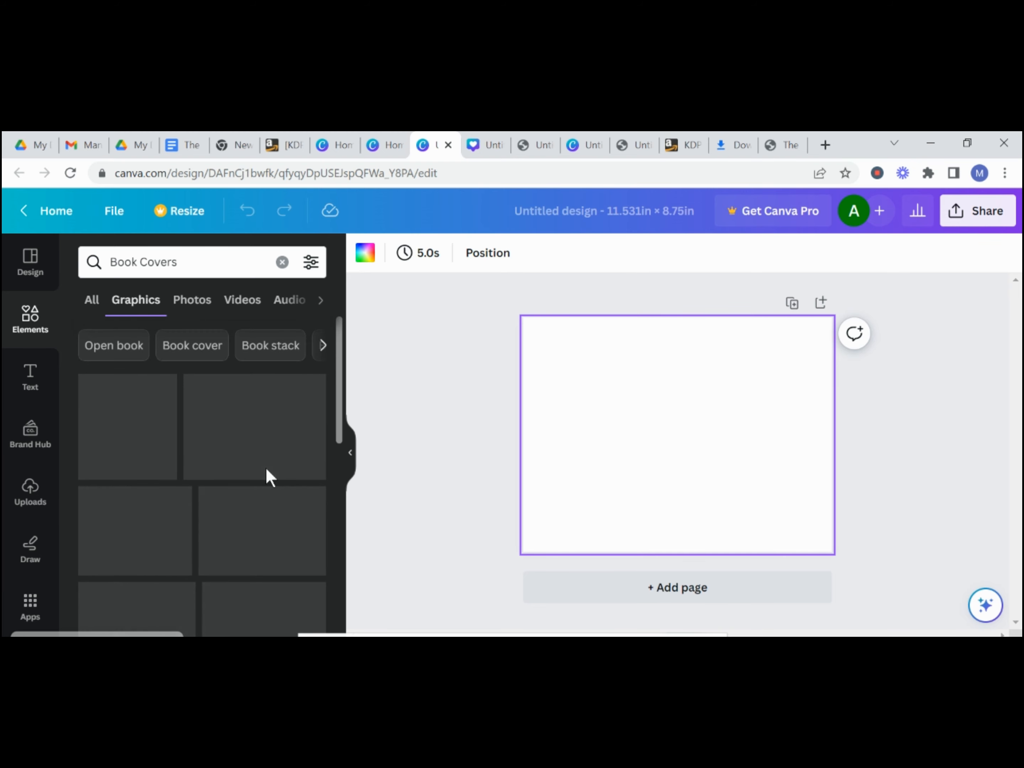
Add the dark teal "Another Hot Summer" book cover graphic to the blank page.
scroll(163, 542, down, 2)
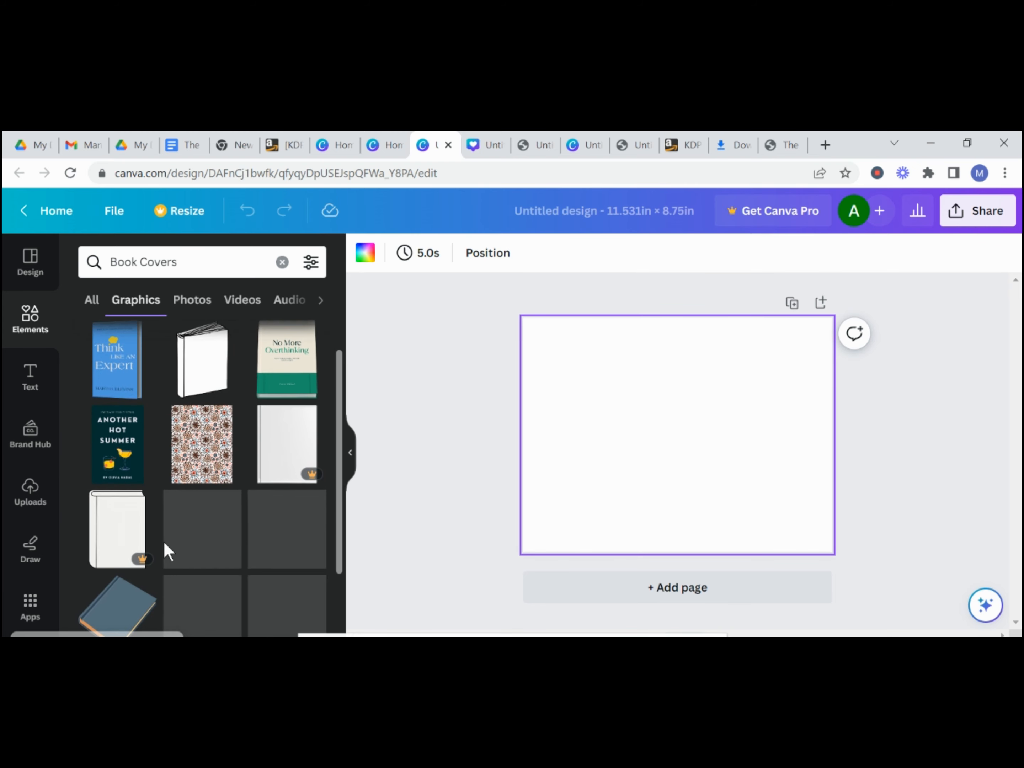
scroll(165, 544, down, 2)
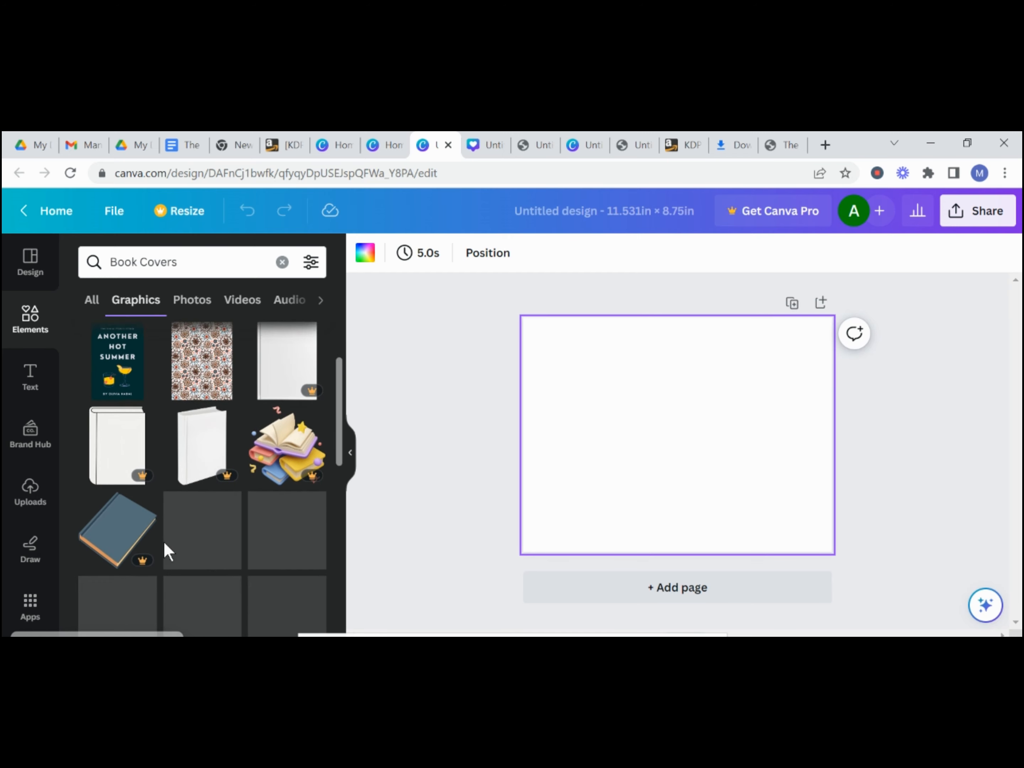
scroll(165, 543, down, 1)
right_click(165, 543)
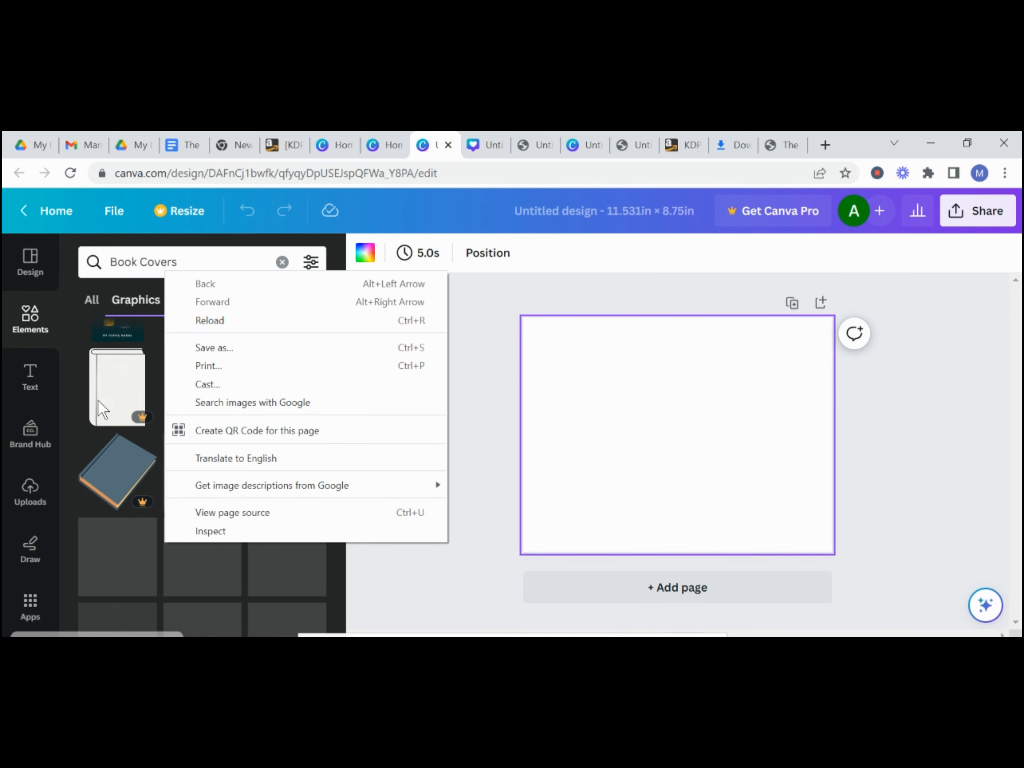
scroll(103, 409, up, 5)
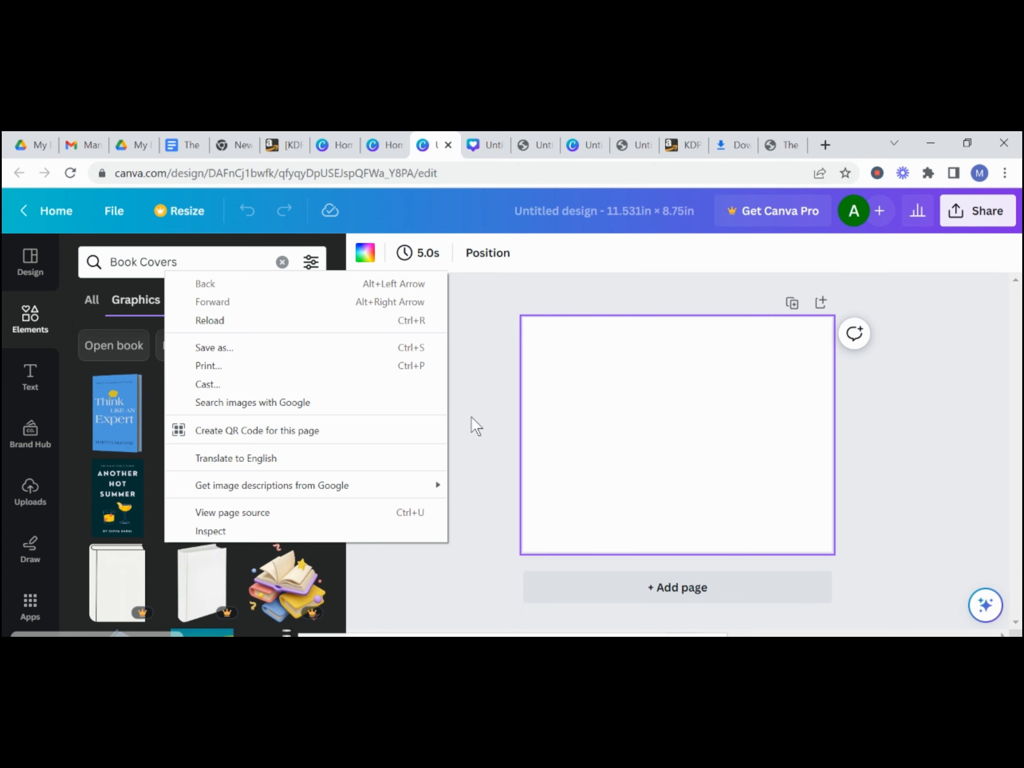
click(476, 425)
scroll(297, 511, down, 1)
scroll(229, 558, up, 1)
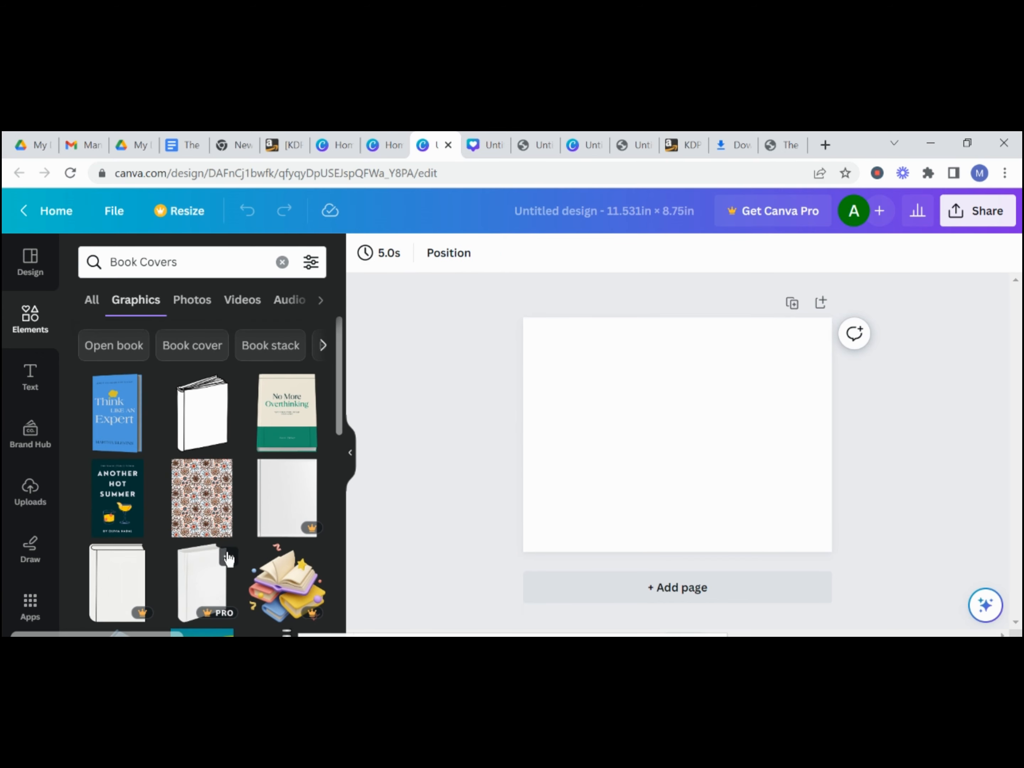
scroll(228, 558, down, 5)
scroll(228, 558, up, 5)
click(114, 510)
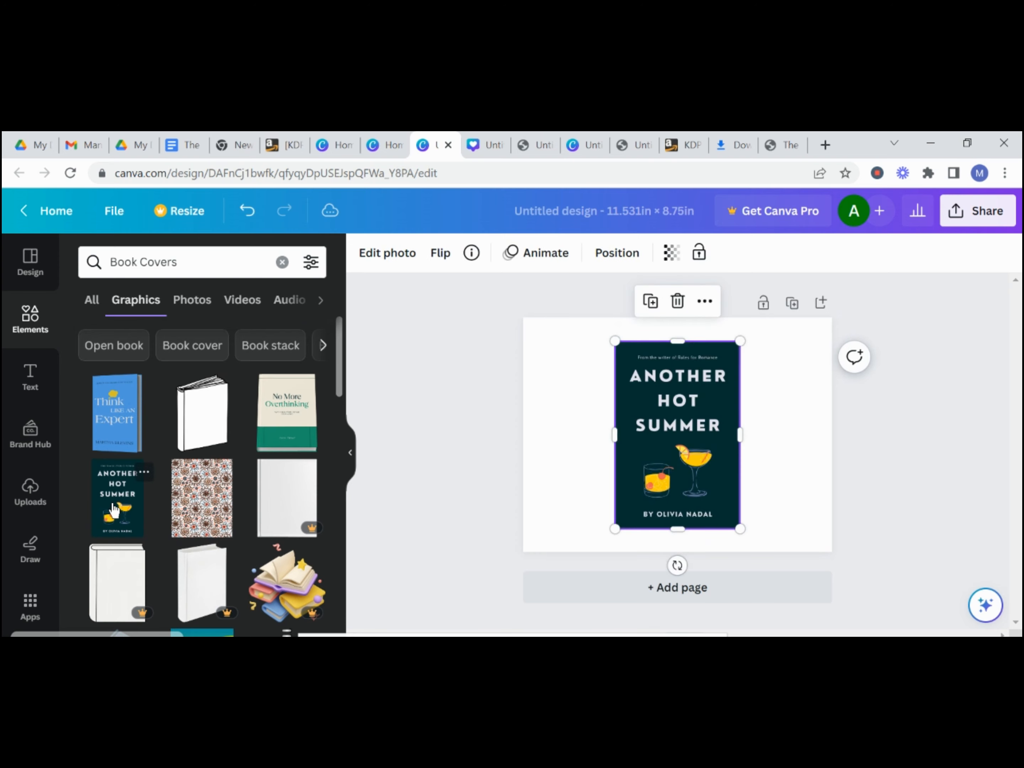
Move the "Another Hot Summer" cover to the right half of the page and enlarge it to fill that half.
drag(695, 471, 750, 455)
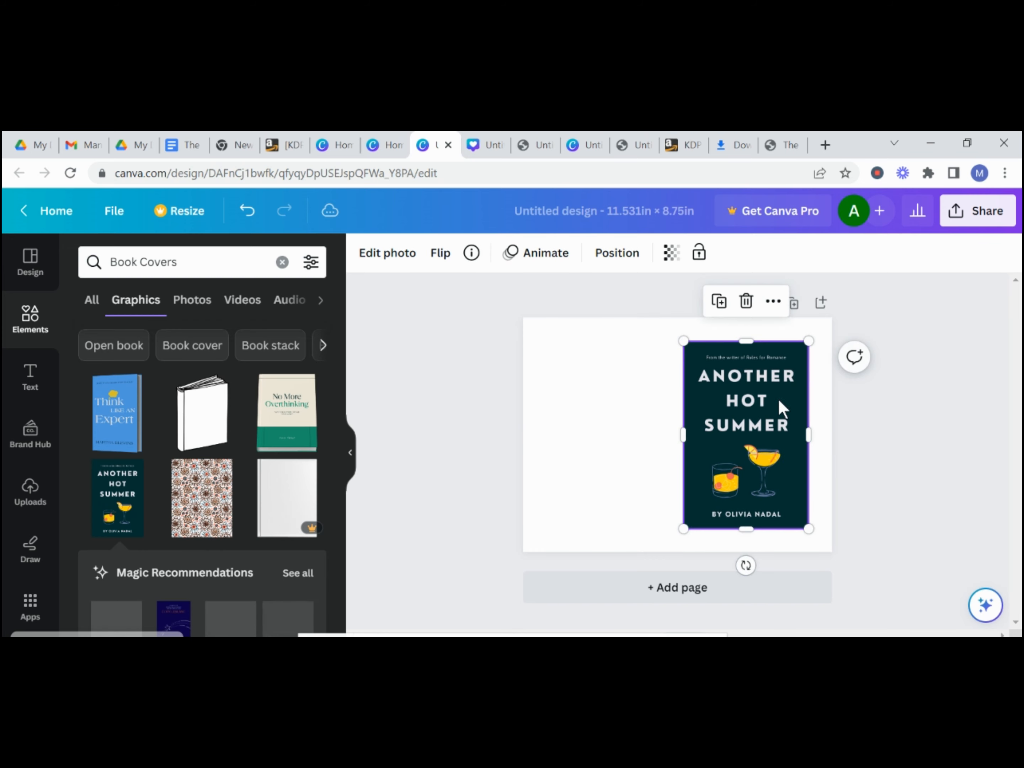
drag(808, 340, 847, 332)
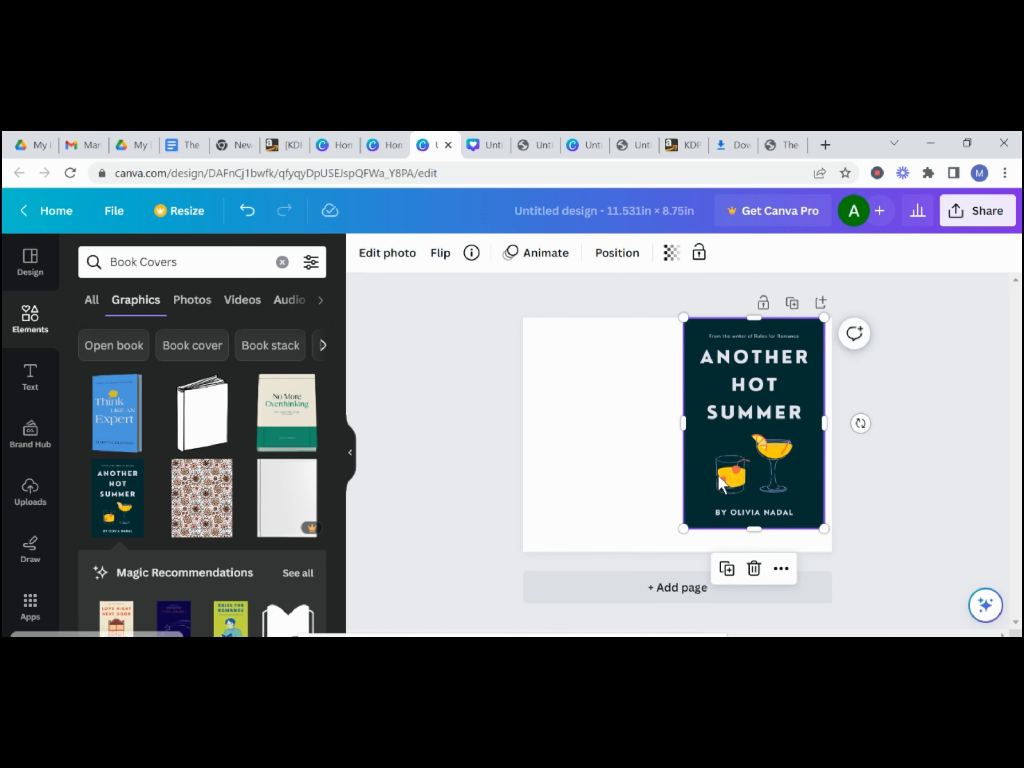
mouse_move(721, 476)
mouse_down()
mouse_move(817, 455)
mouse_move(715, 487)
mouse_move(729, 494)
mouse_move(719, 488)
mouse_up()
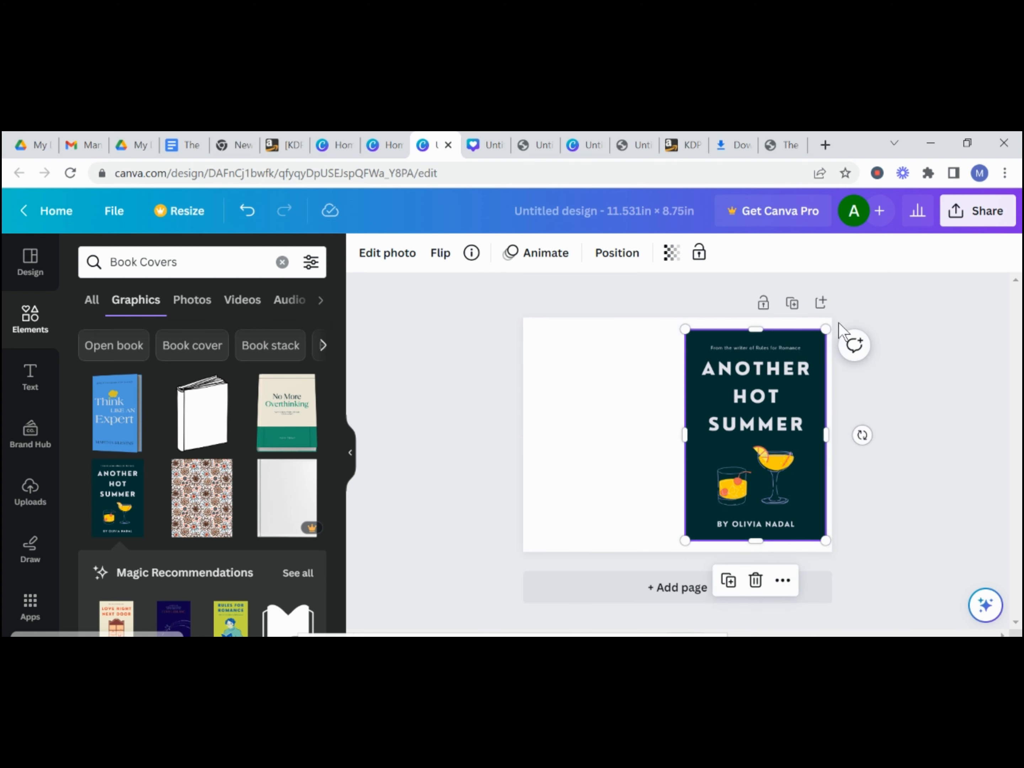
mouse_move(826, 330)
mouse_down()
mouse_move(848, 320)
mouse_move(838, 311)
mouse_up()
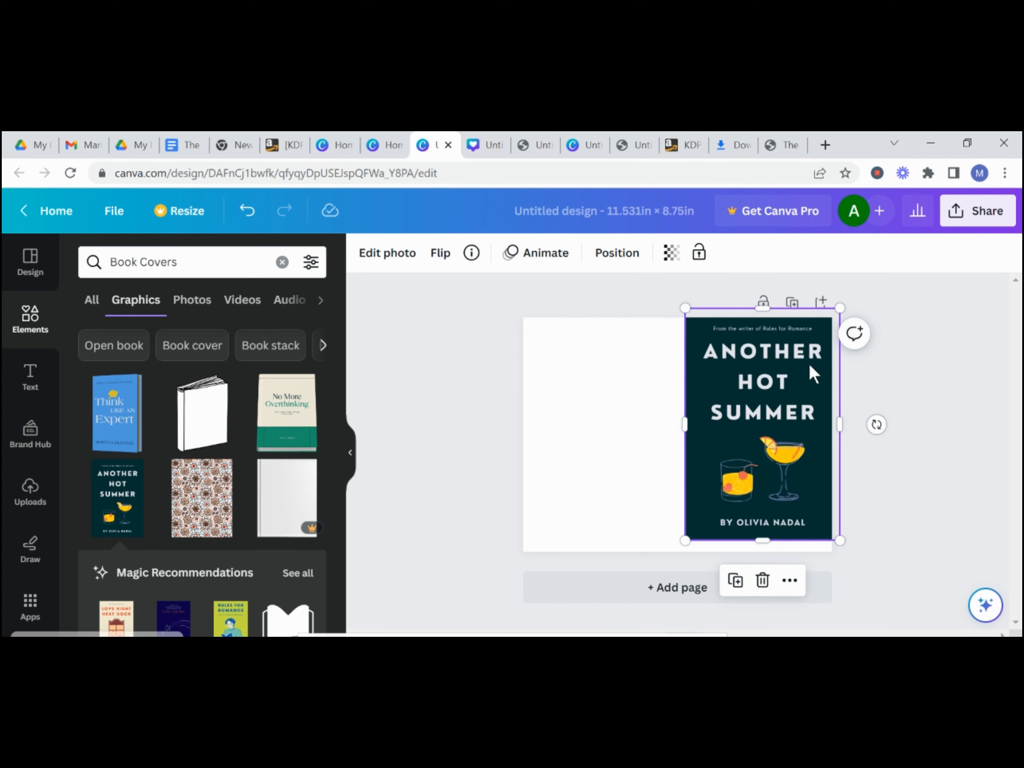
mouse_move(808, 362)
mouse_down()
mouse_move(802, 384)
mouse_move(800, 370)
mouse_up()
click(969, 350)
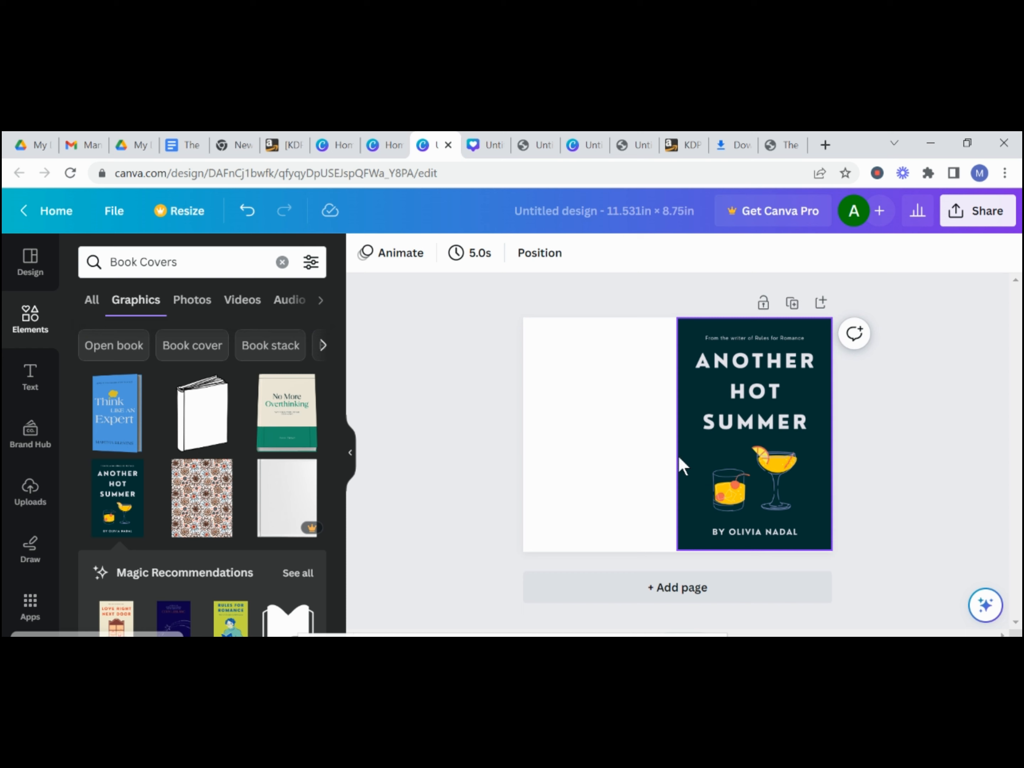
Set the page background to the dark teal #052F32 sampled from the cover graphic.
click(592, 468)
click(773, 394)
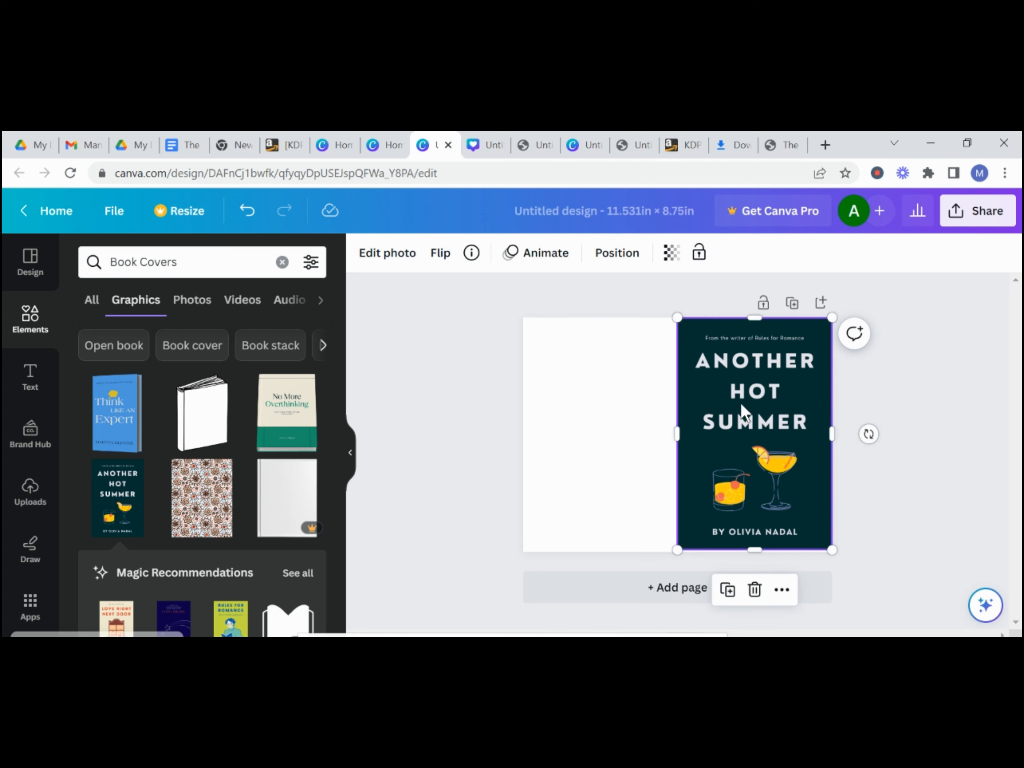
click(569, 472)
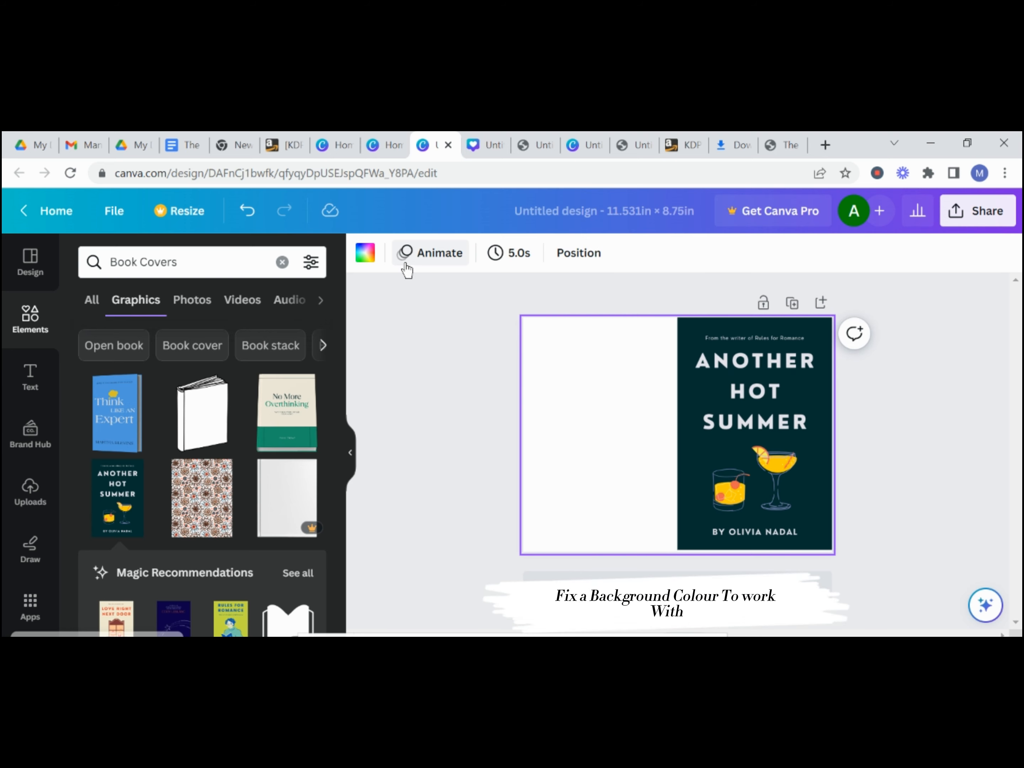
click(362, 257)
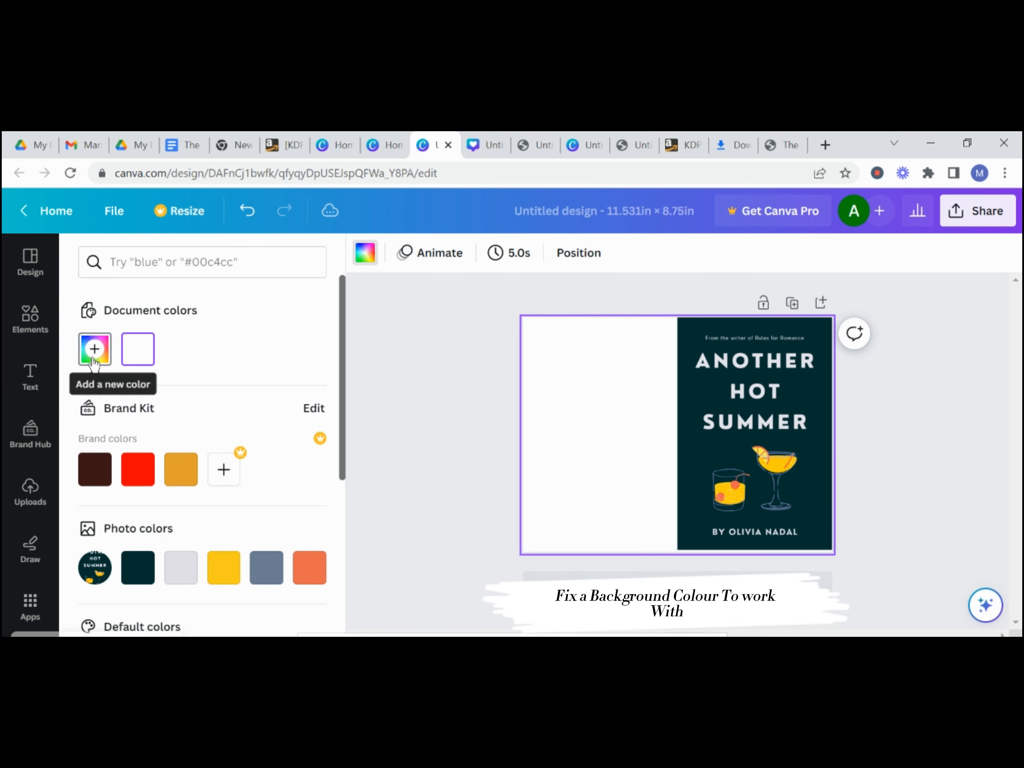
click(94, 349)
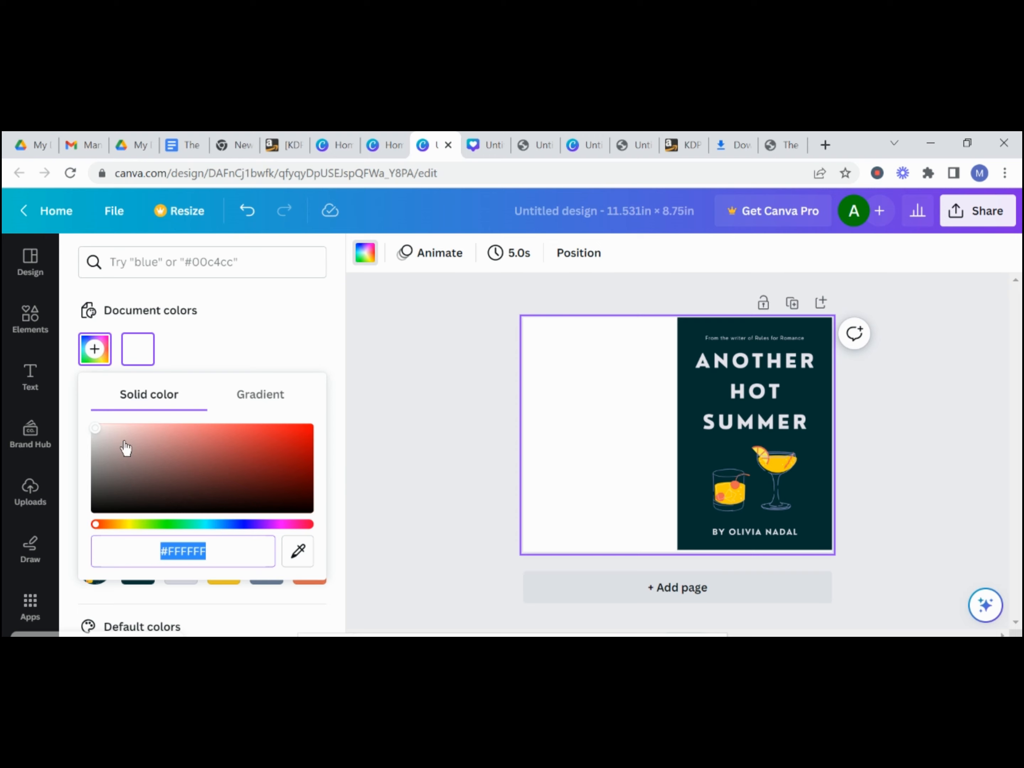
click(300, 553)
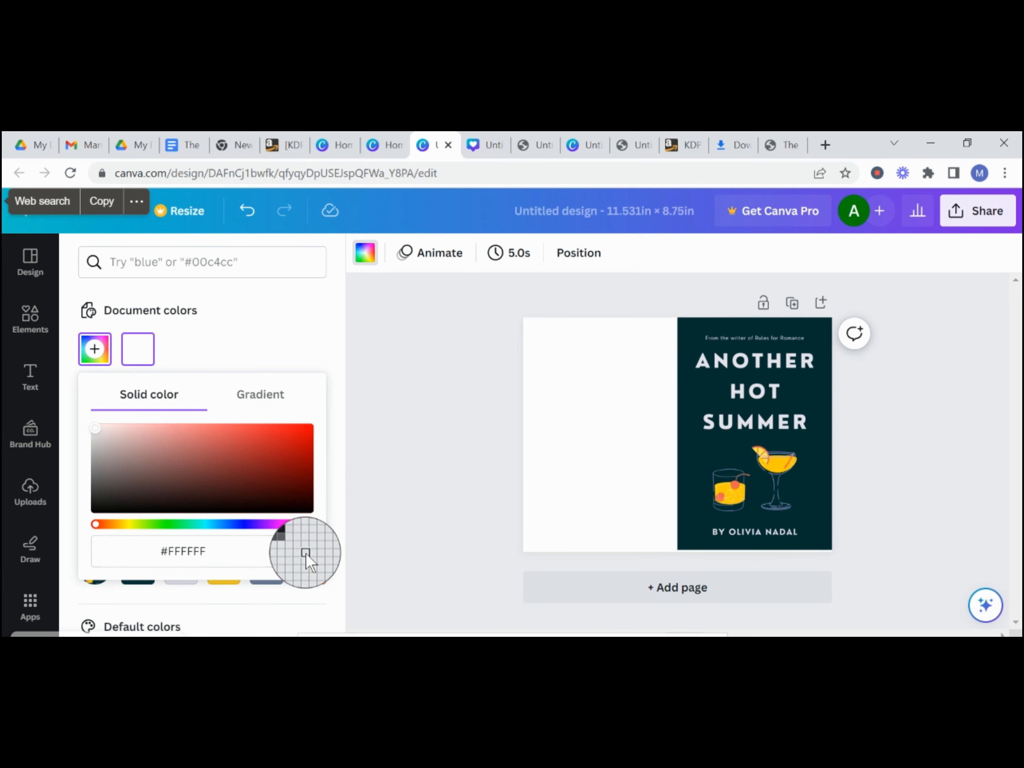
click(700, 456)
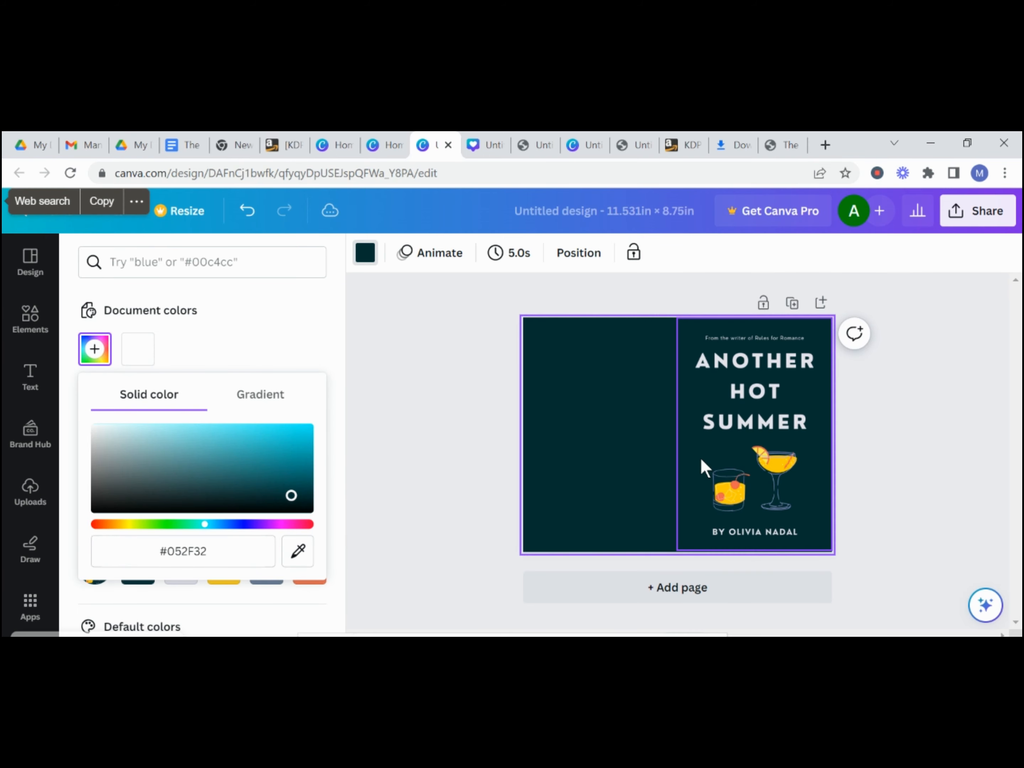
click(666, 433)
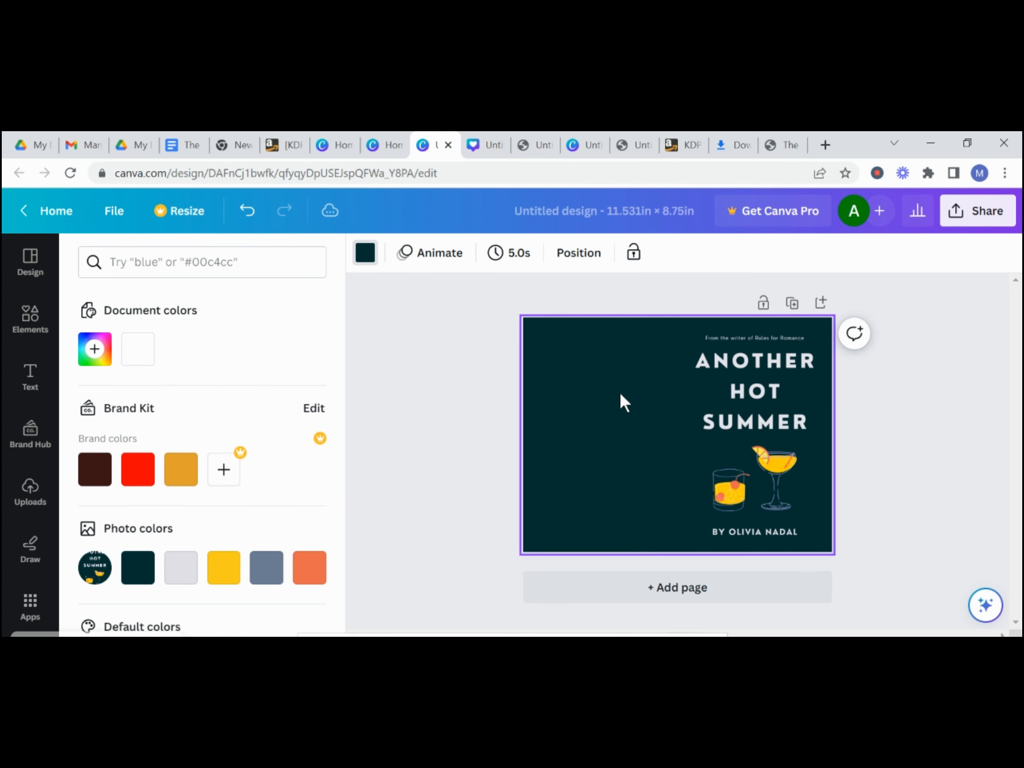
click(757, 404)
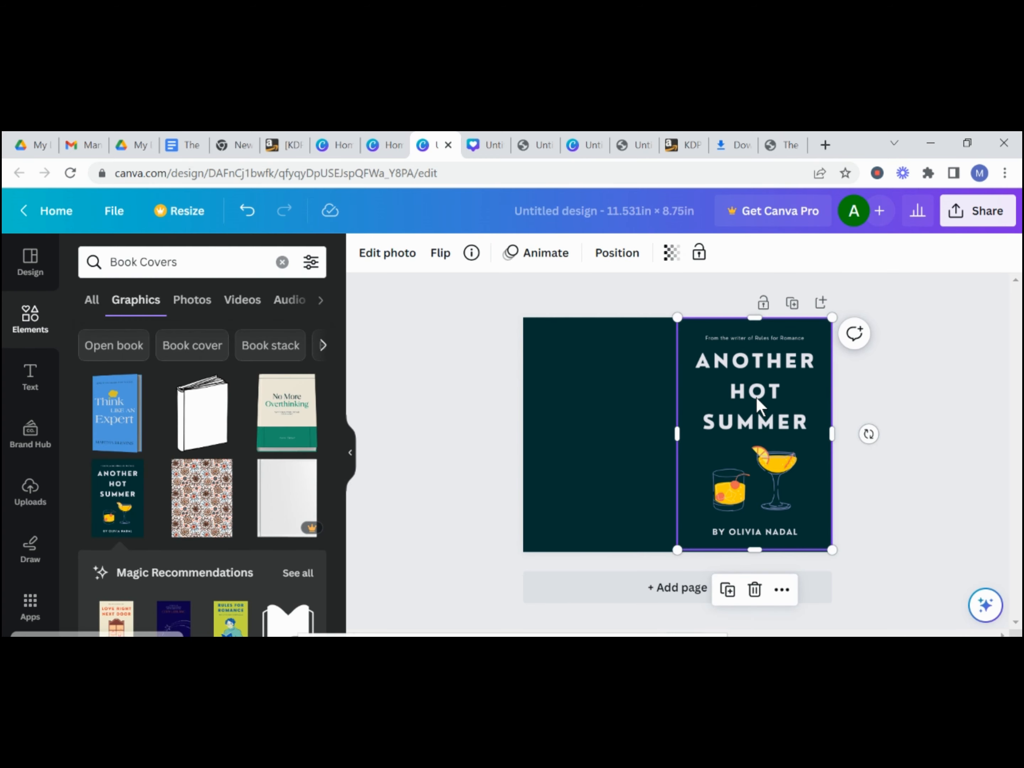
double_click(799, 463)
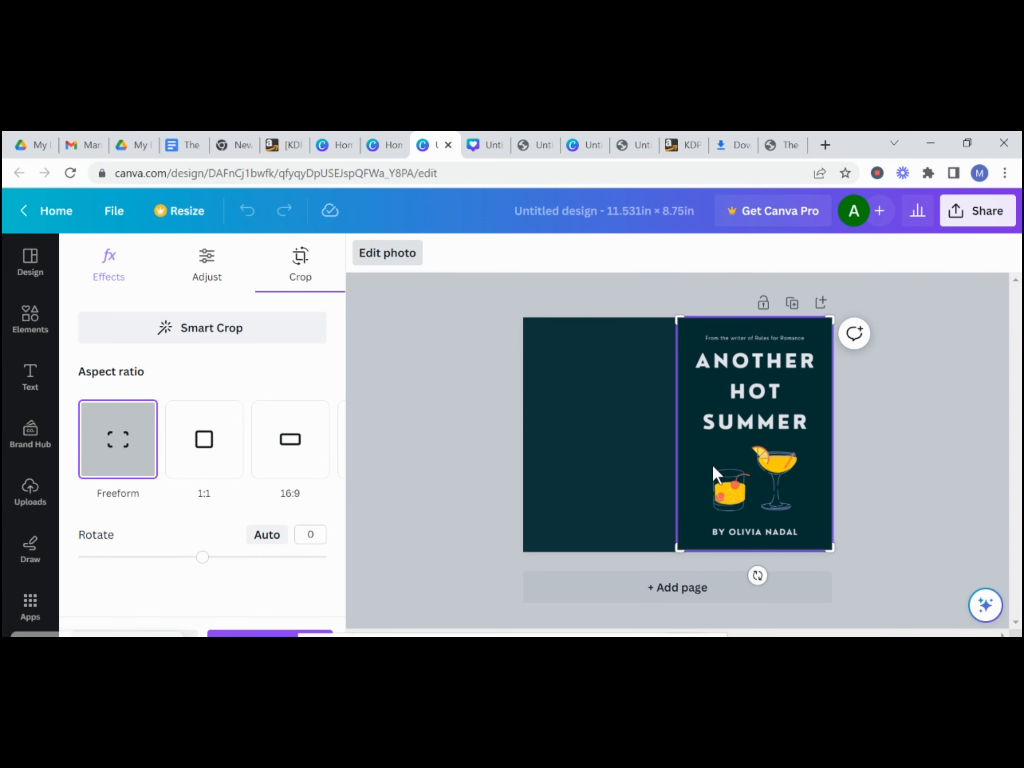
click(602, 477)
click(602, 478)
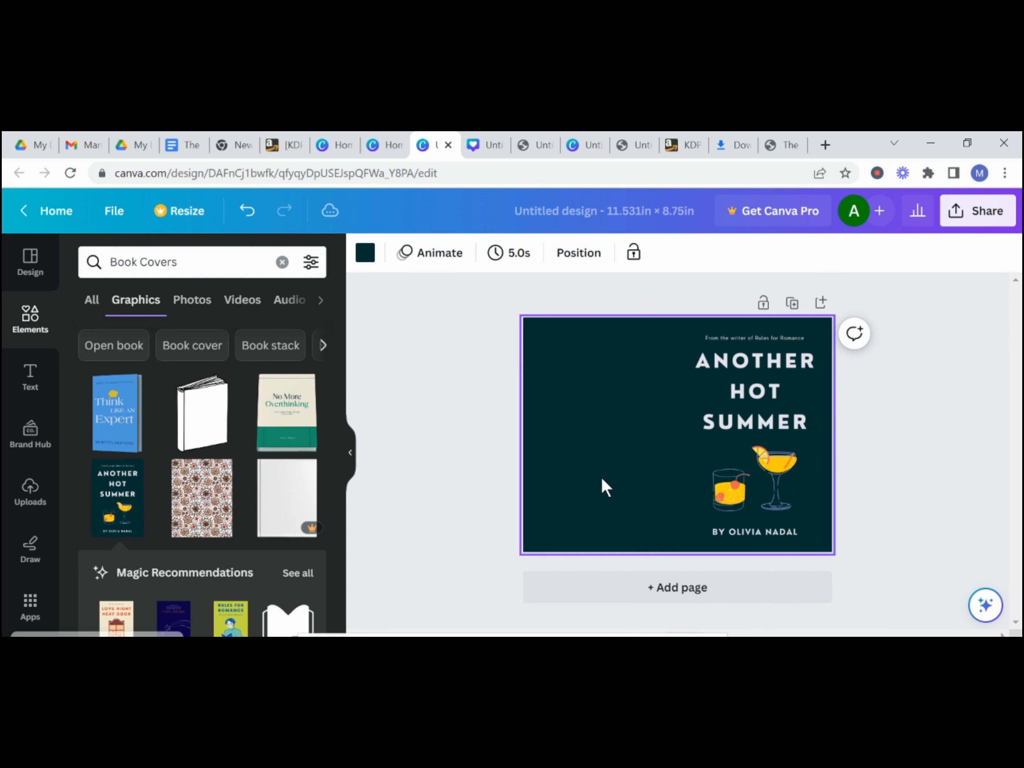
drag(602, 477, 636, 474)
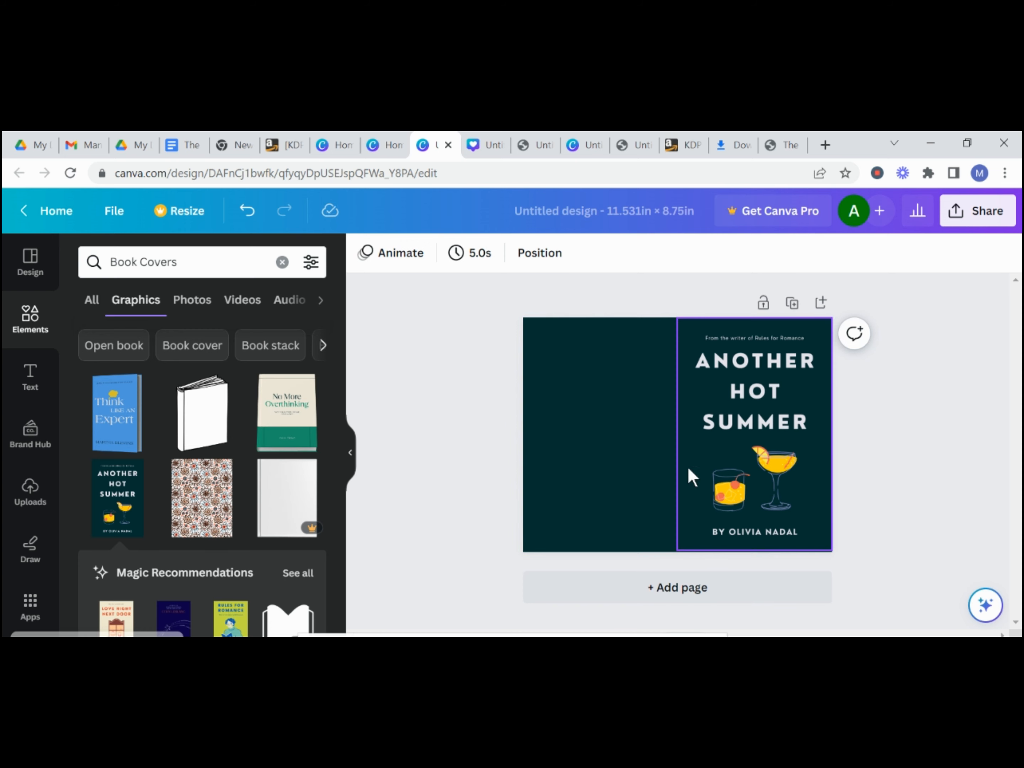
Search all elements for "summer" and add the red-framed sunglasses graphic to the page.
click(134, 265)
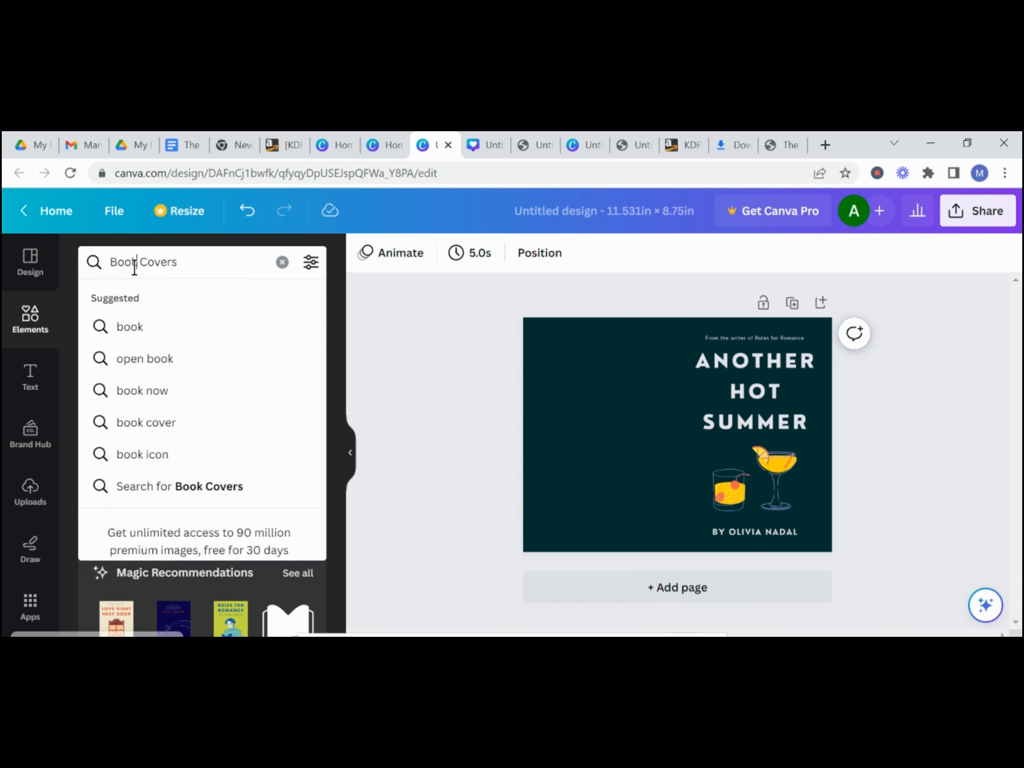
triple_click(134, 263)
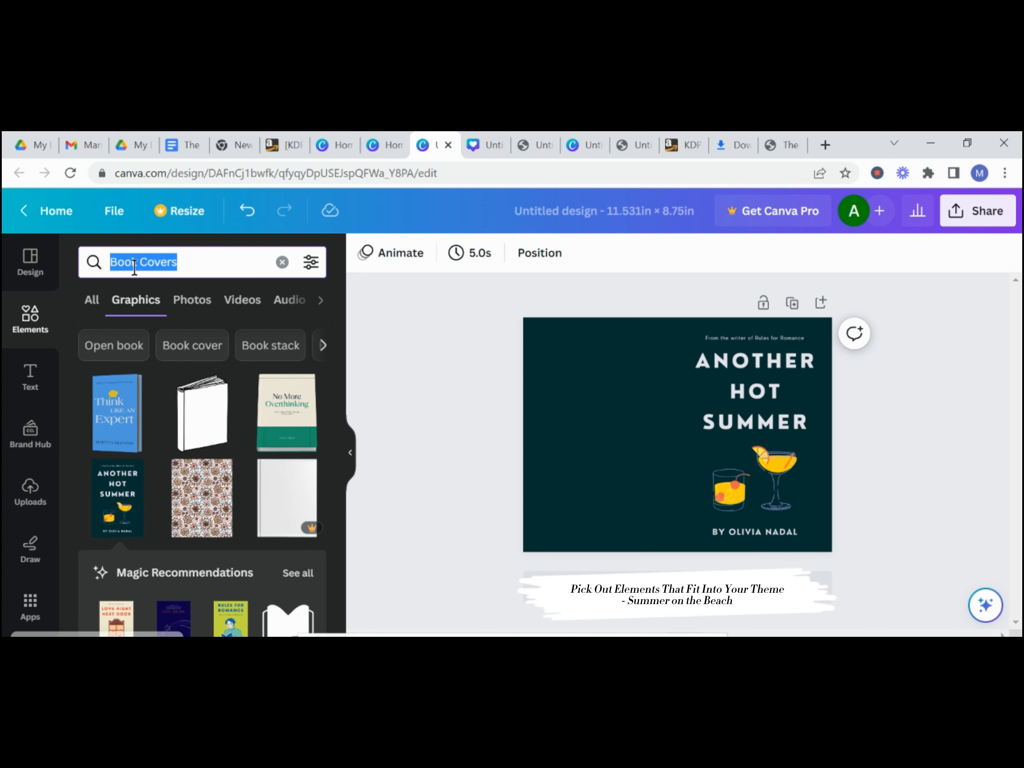
text(Summer)
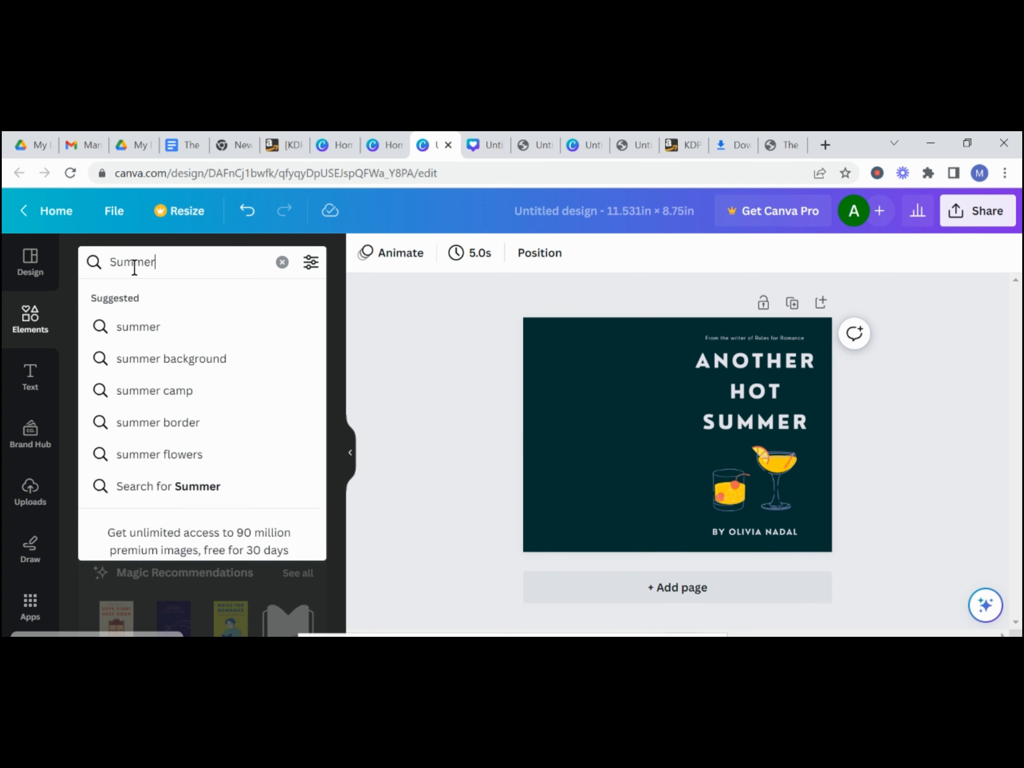
click(184, 325)
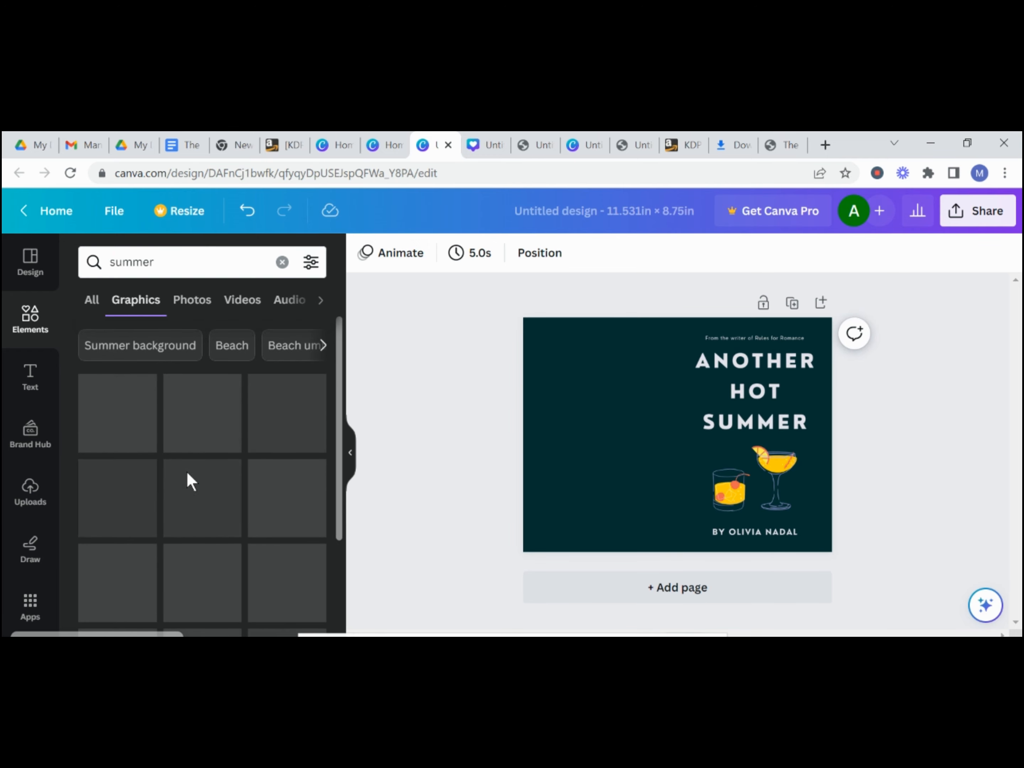
click(88, 301)
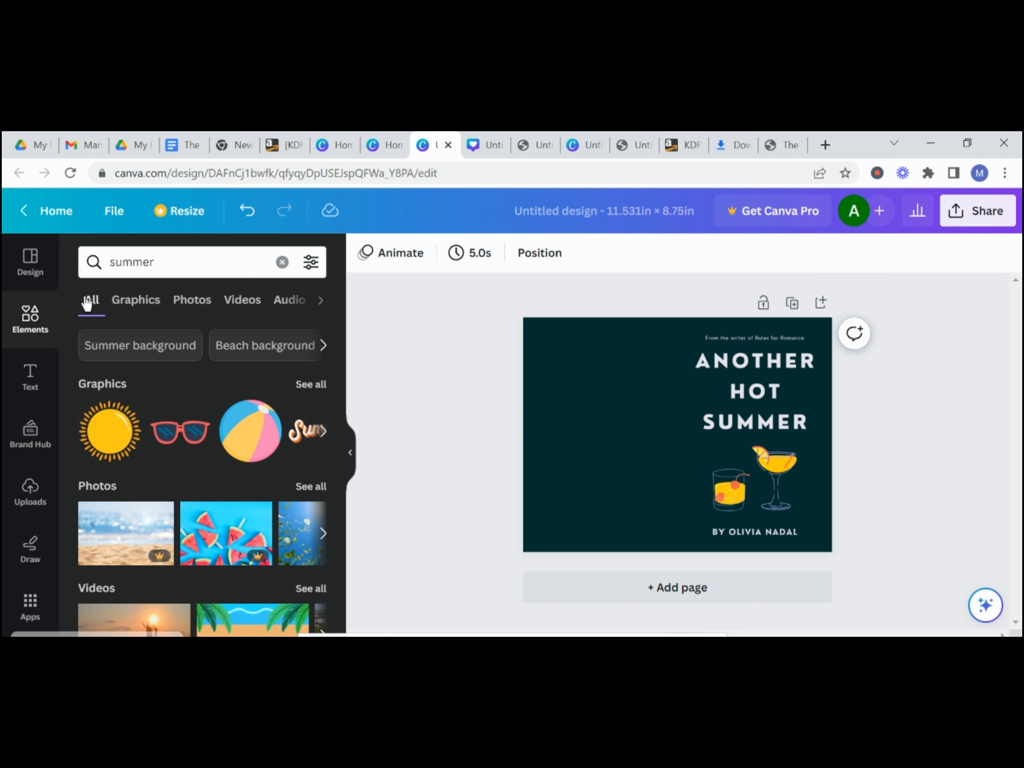
click(199, 442)
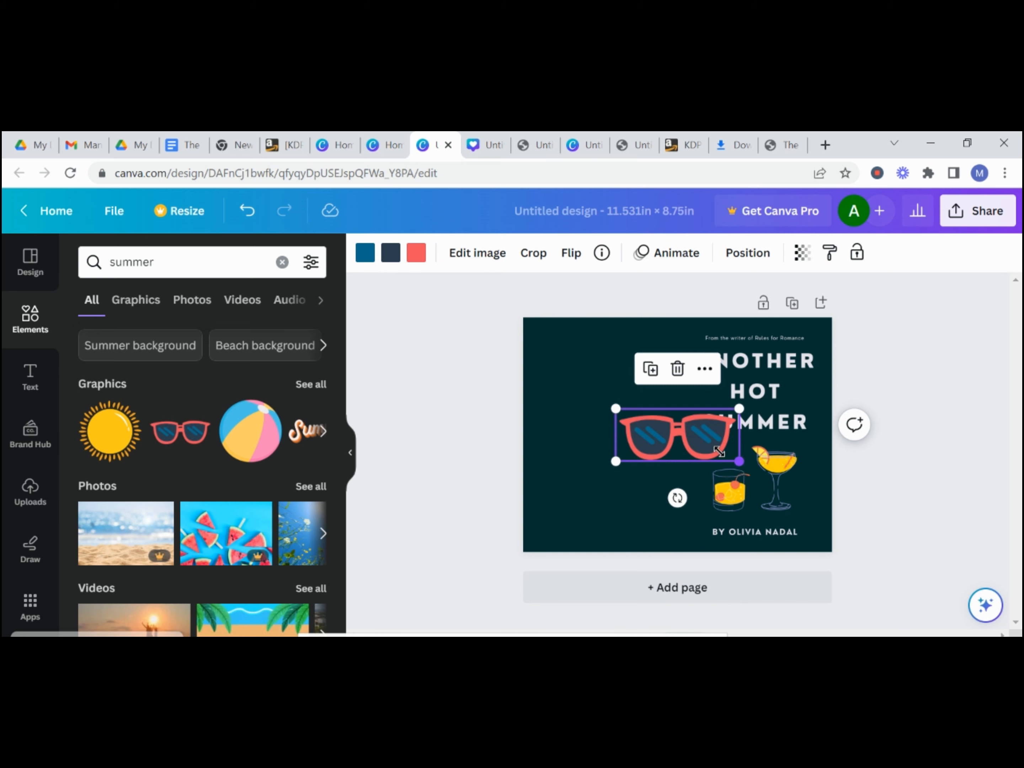
Shrink and slightly tilt the sunglasses near the page's upper-left corner, and place a small beach ball graphic below them.
drag(719, 450, 549, 358)
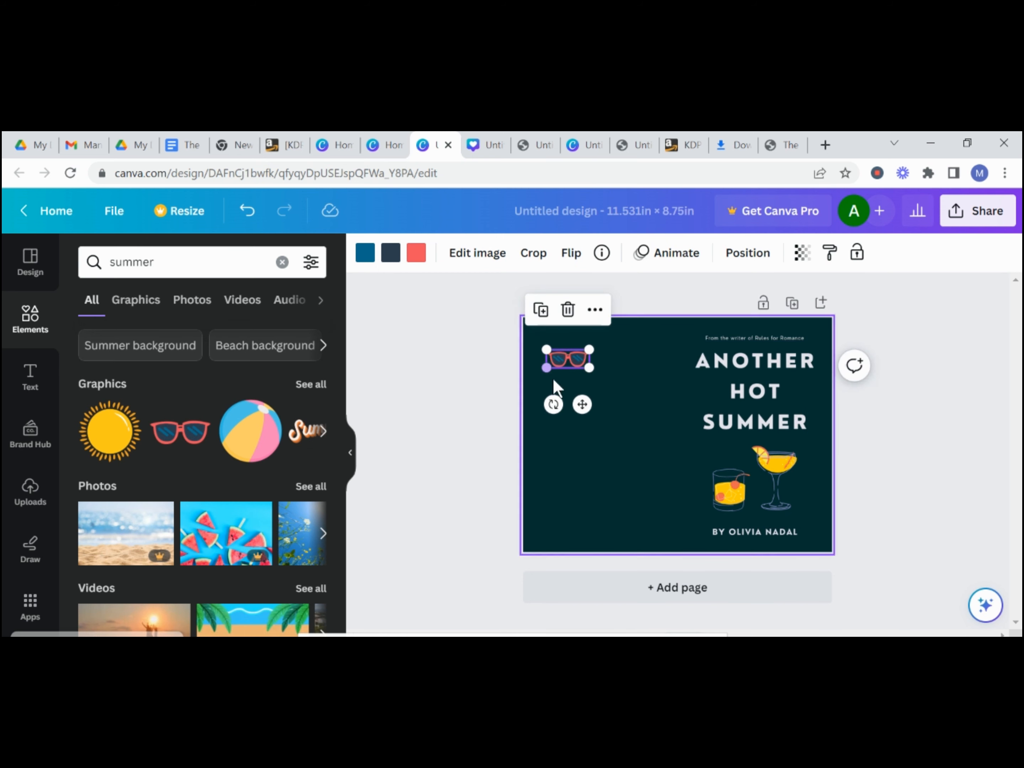
drag(553, 404, 560, 421)
click(240, 429)
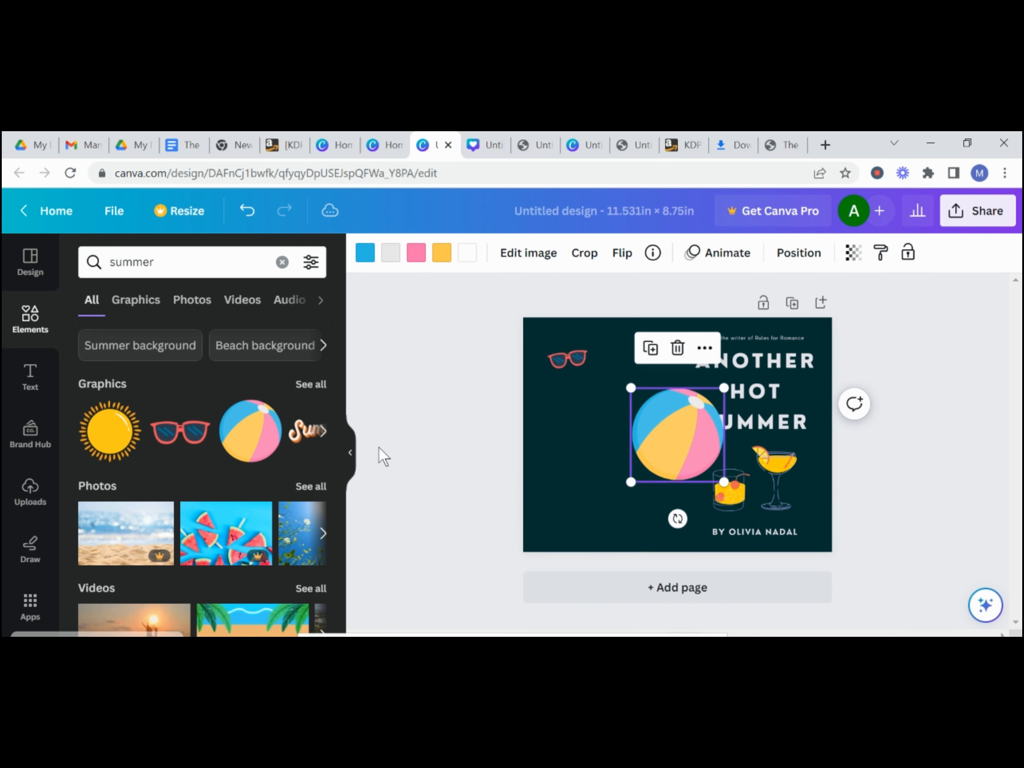
drag(723, 482, 579, 417)
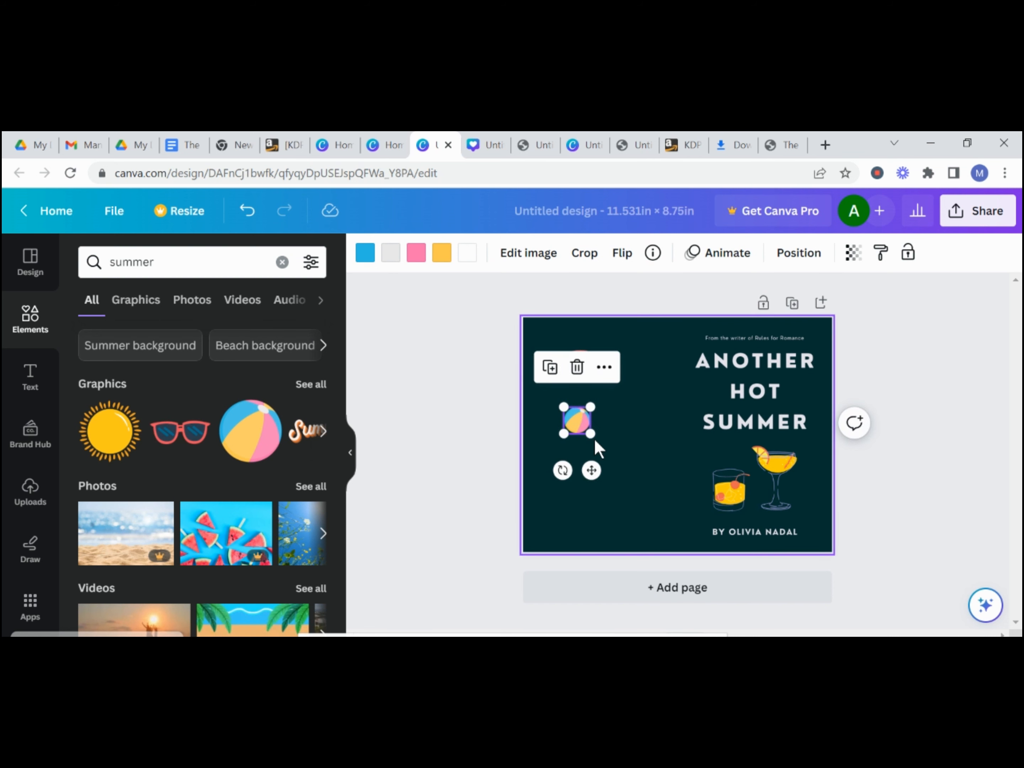
click(604, 447)
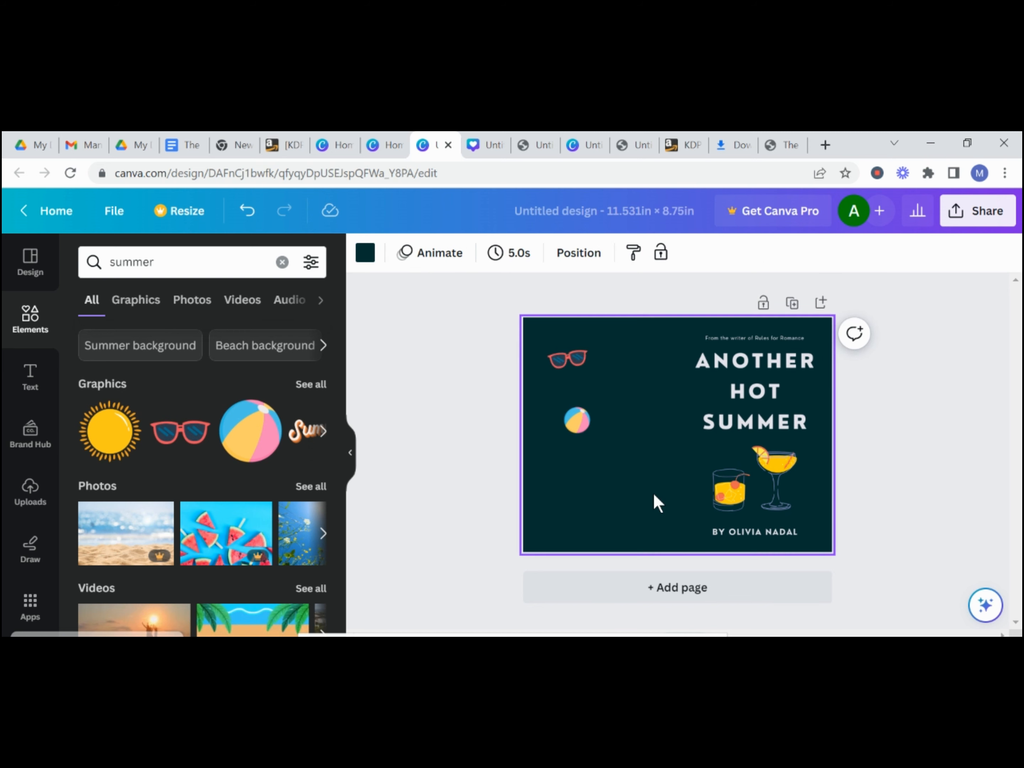
Try several preset gradients as the page background, from black-to-blue through purple and blue shades to yellow-orange.
click(365, 252)
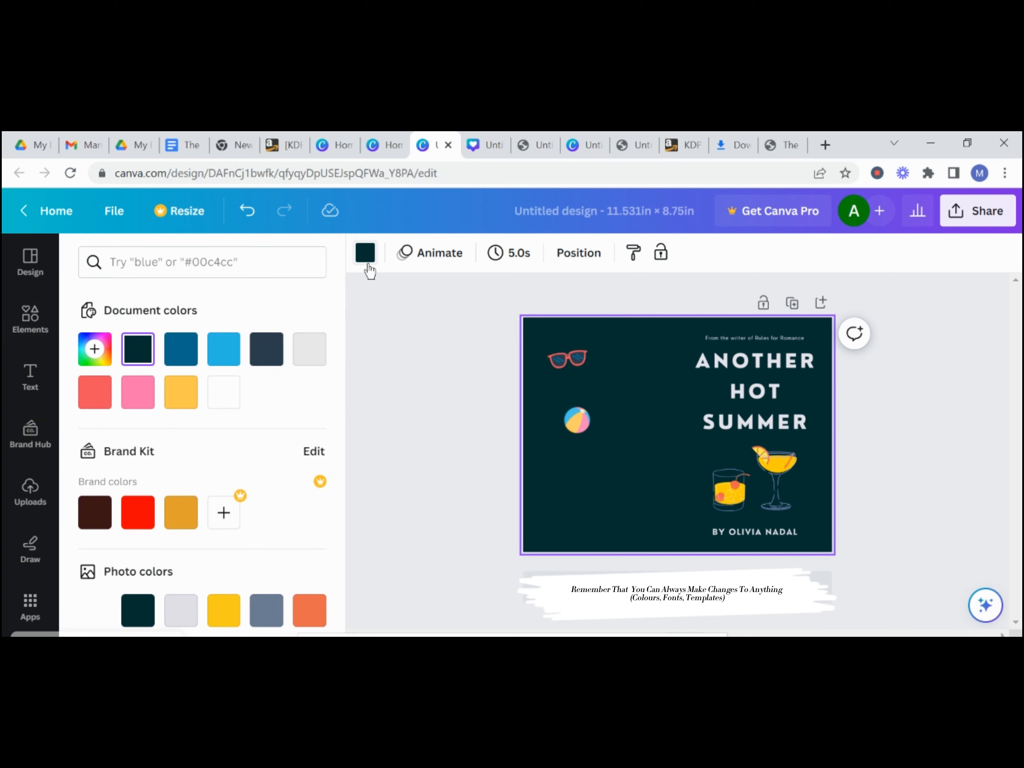
scroll(125, 585, down, 5)
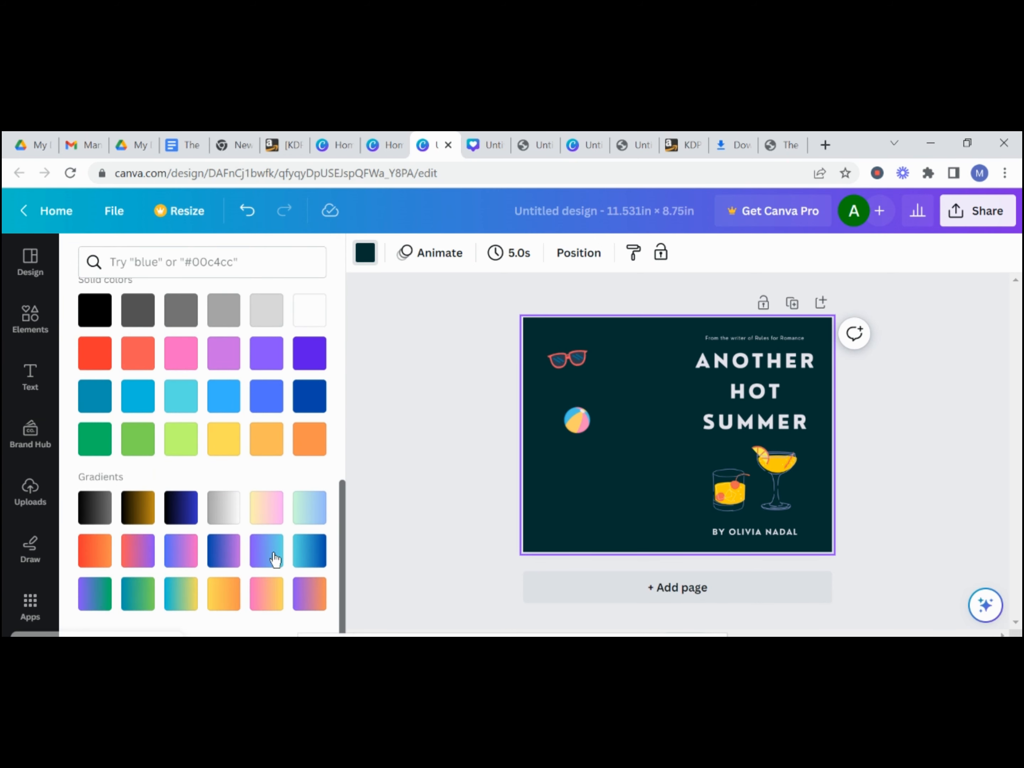
click(175, 517)
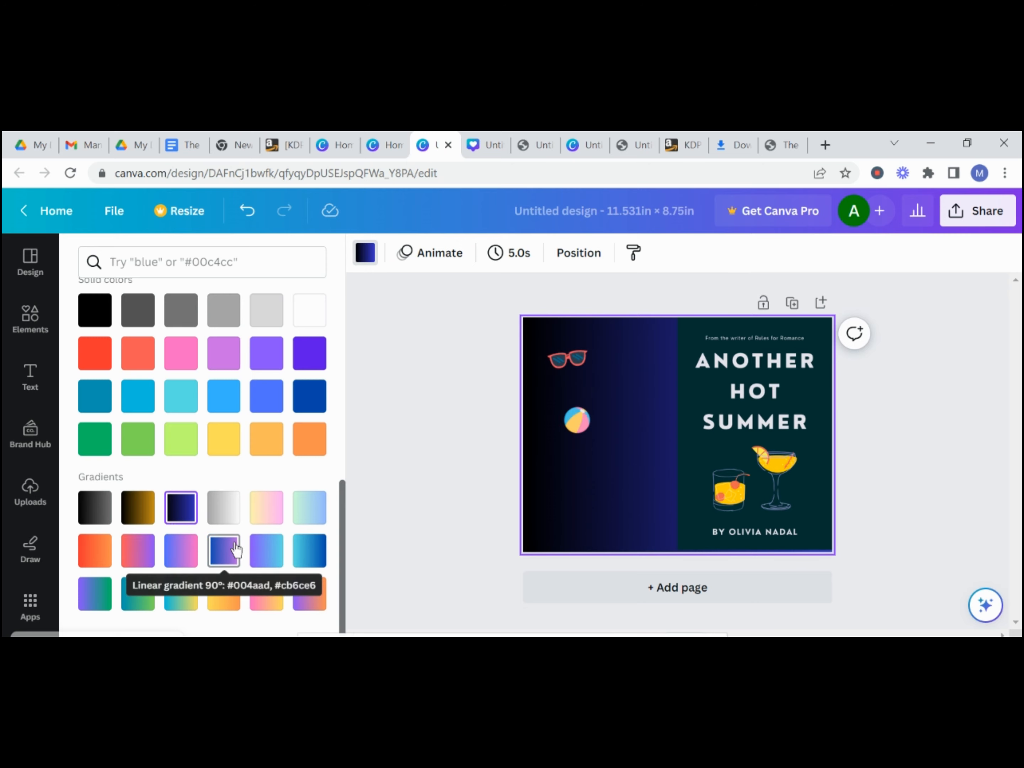
click(224, 555)
click(268, 556)
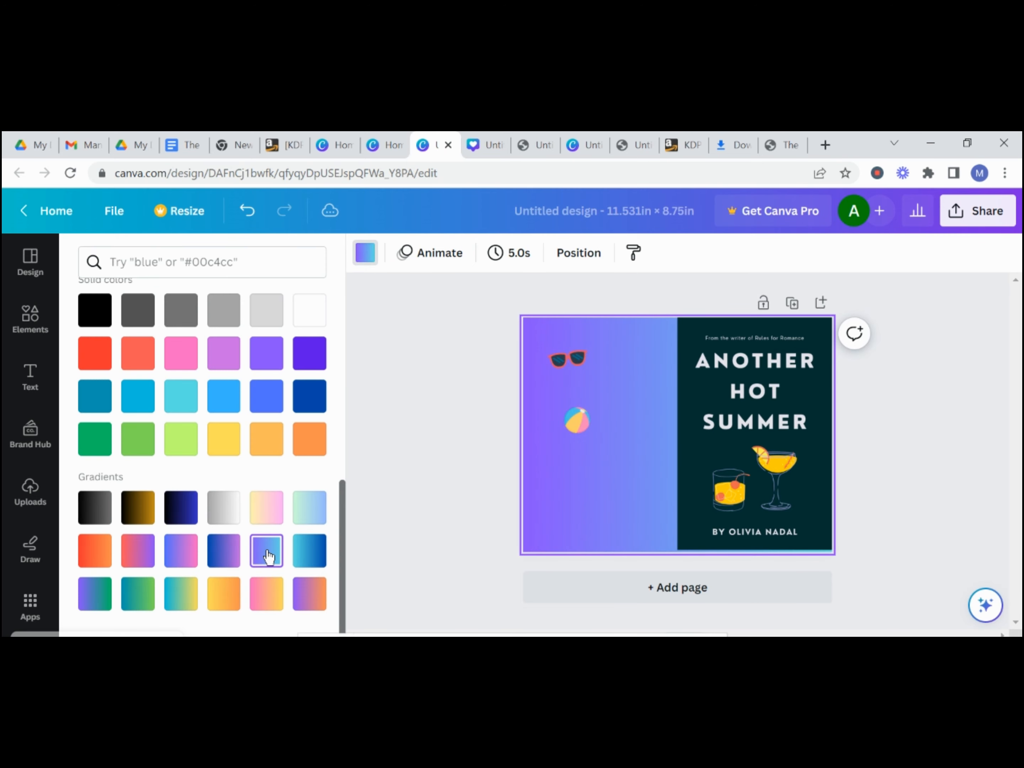
click(321, 557)
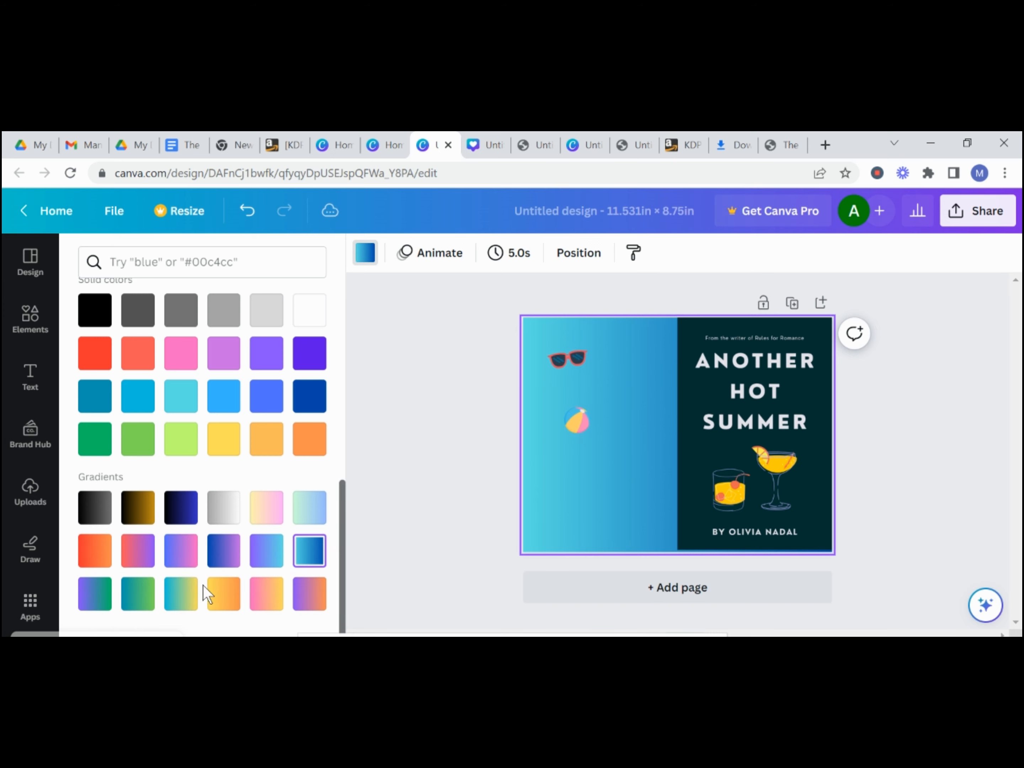
click(221, 593)
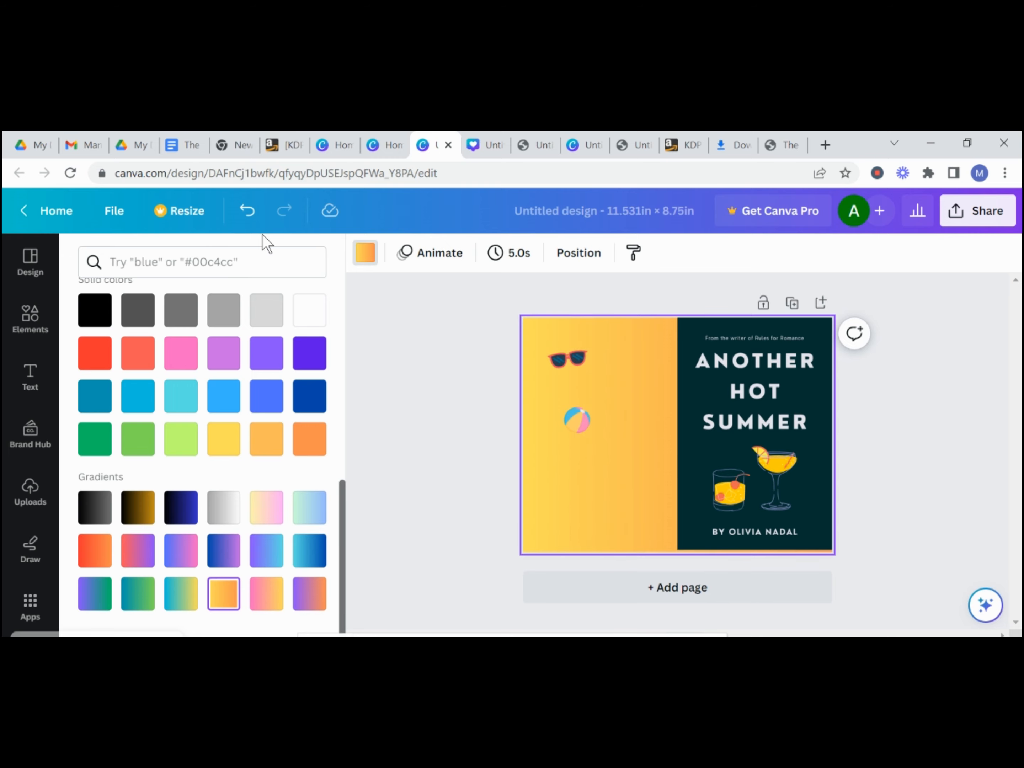
Set the page background to the solid yellow from the cover graphic's photo colors.
scroll(243, 452, up, 6)
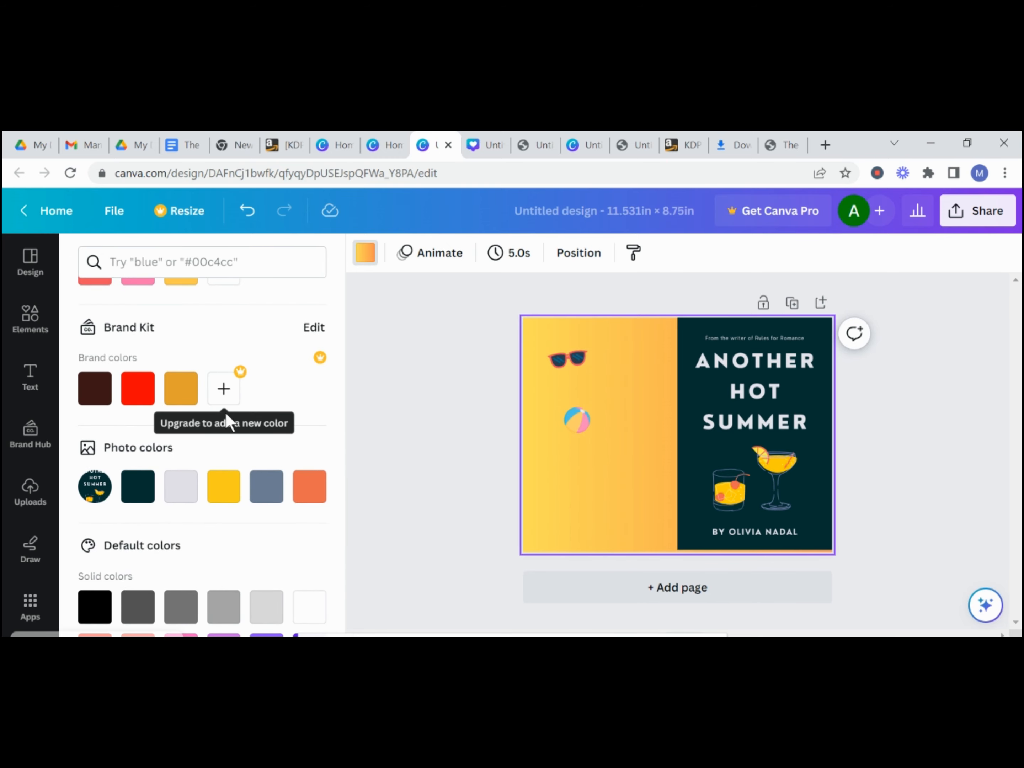
scroll(102, 329, up, 2)
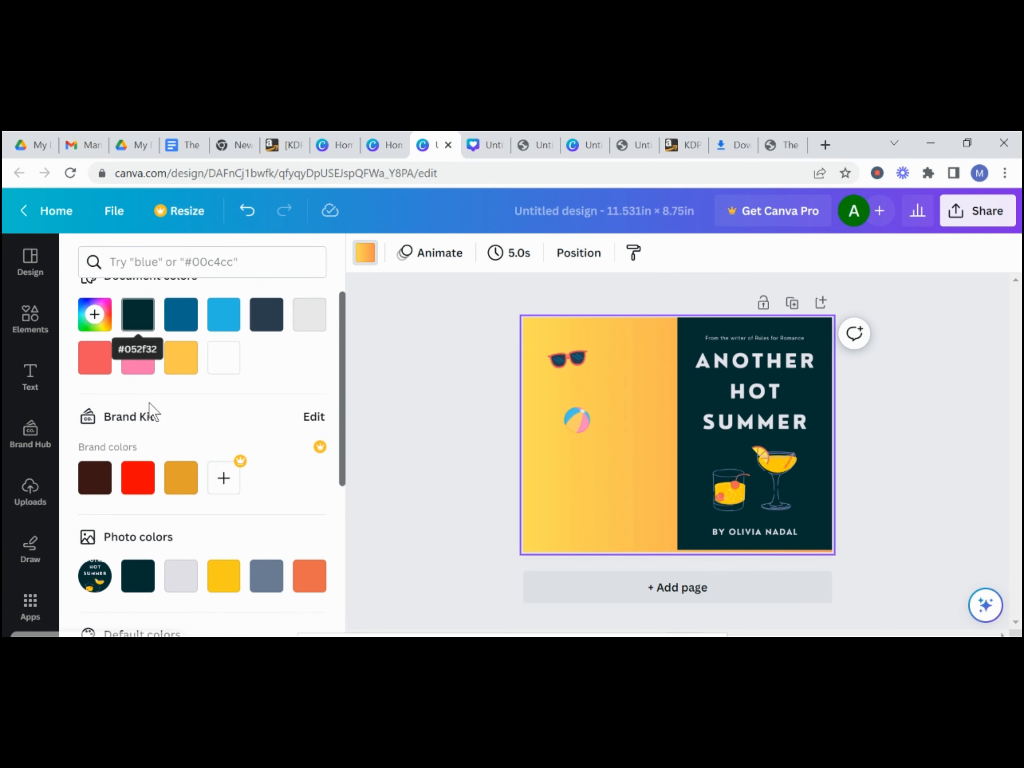
click(216, 581)
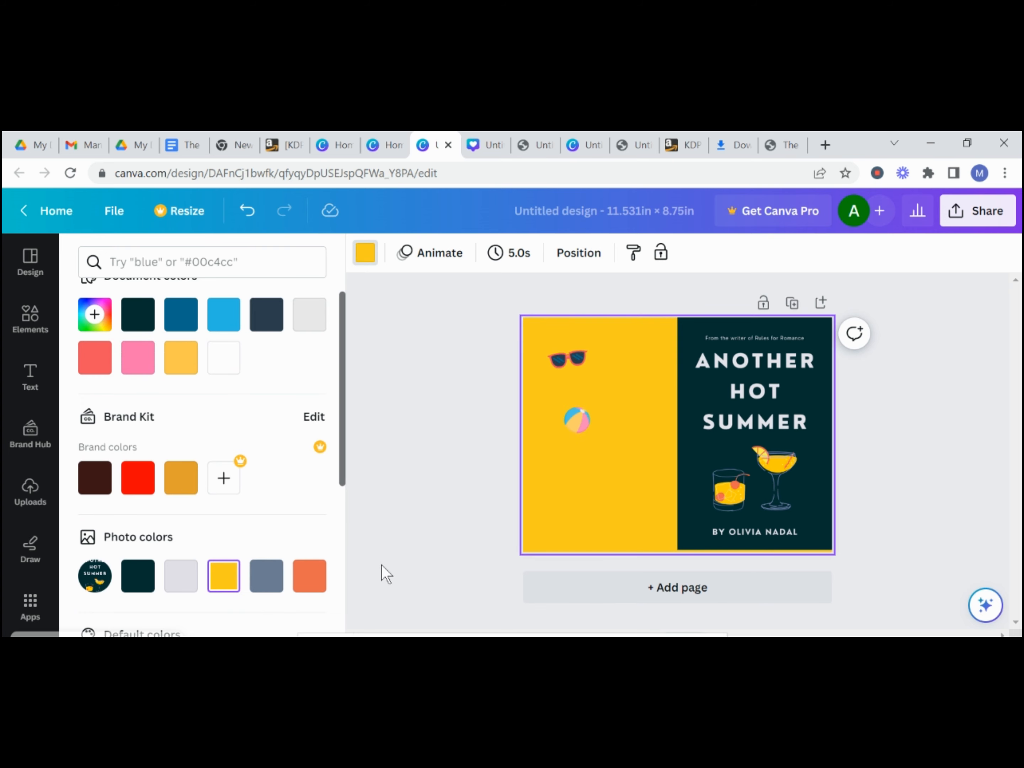
Trim the top, right and bottom edges of the "Another Hot Summer" cover to leave a thin yellow border around them.
click(715, 422)
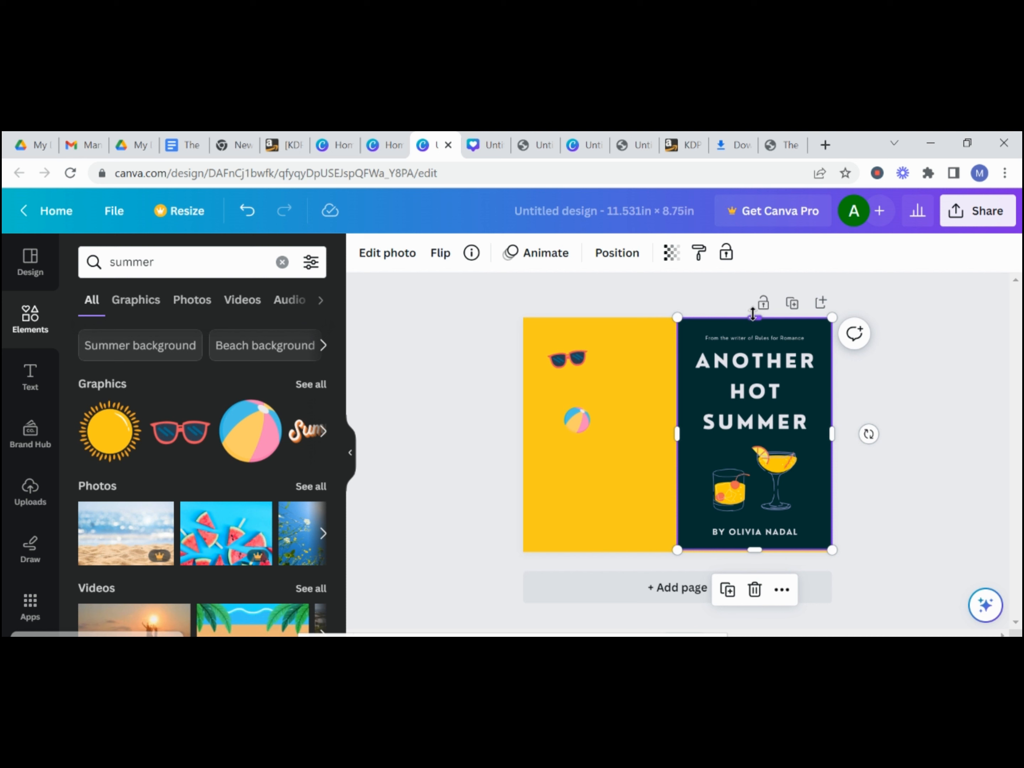
drag(752, 314, 752, 316)
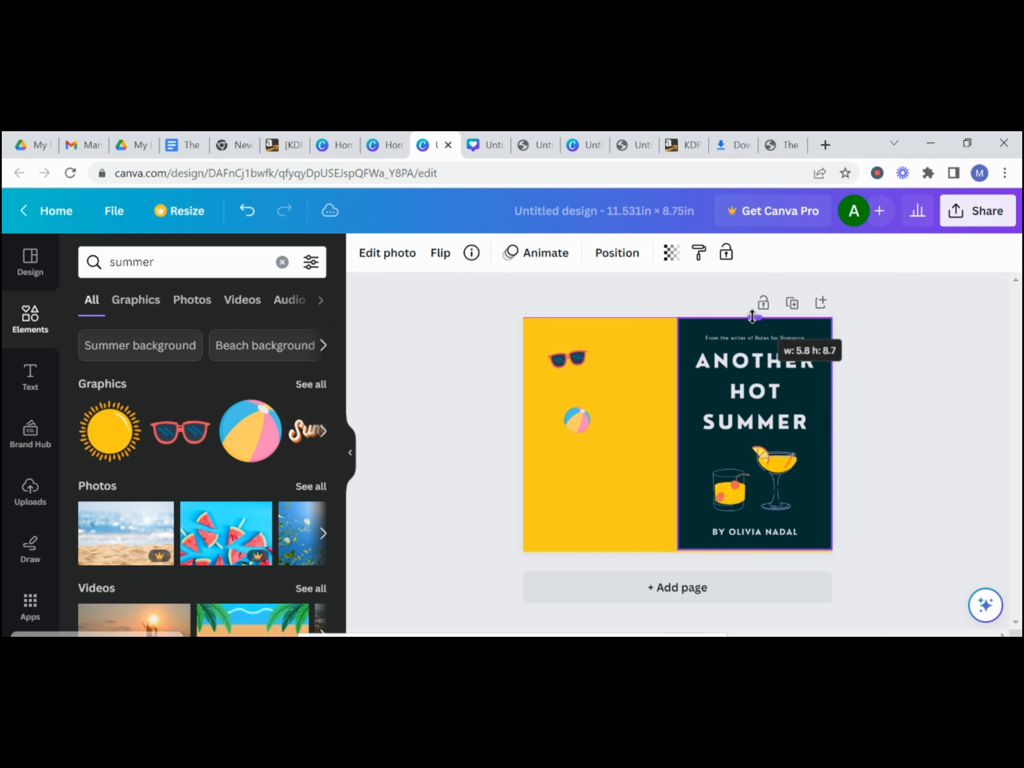
drag(751, 316, 754, 322)
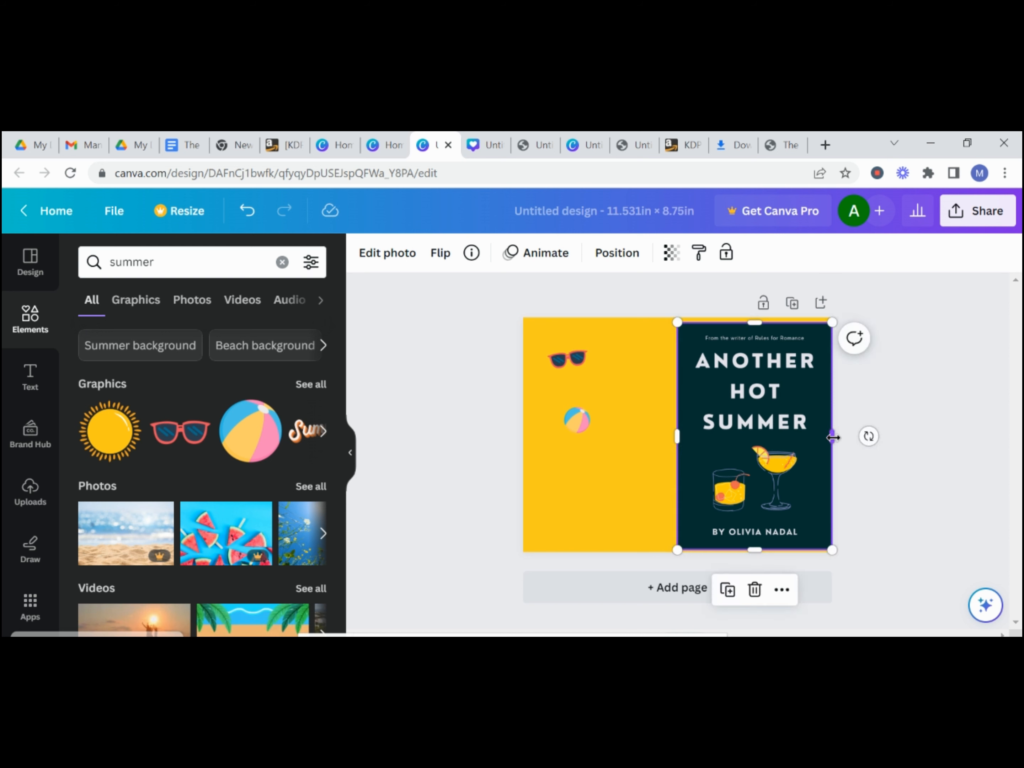
drag(833, 437, 827, 437)
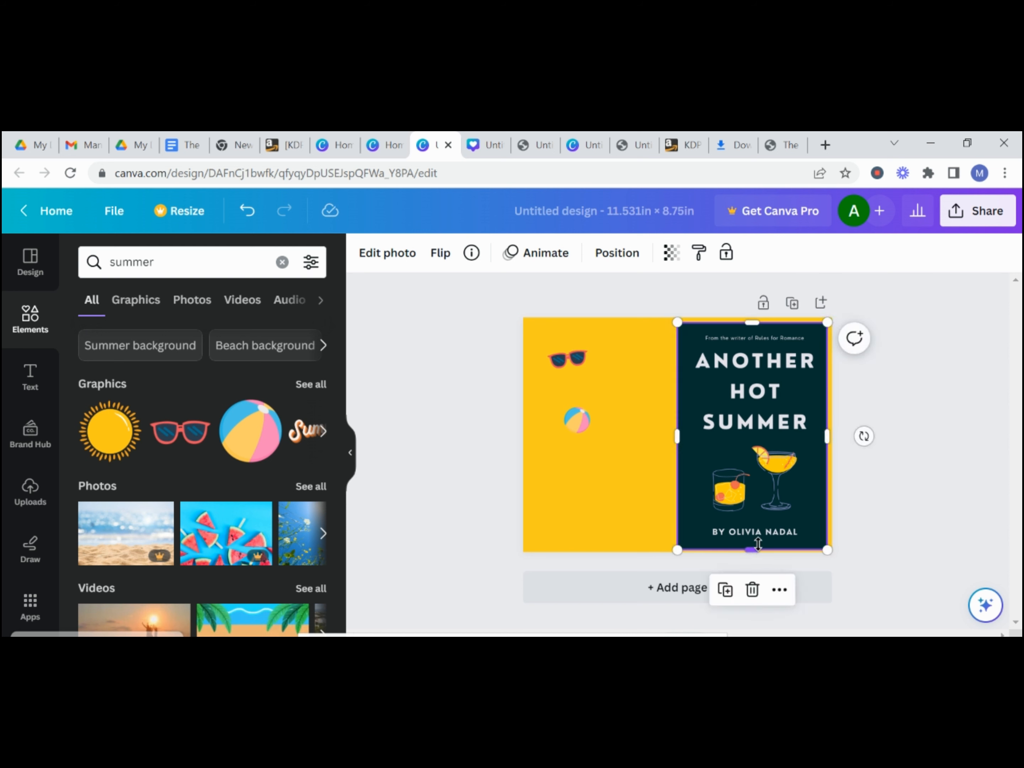
drag(758, 544, 756, 536)
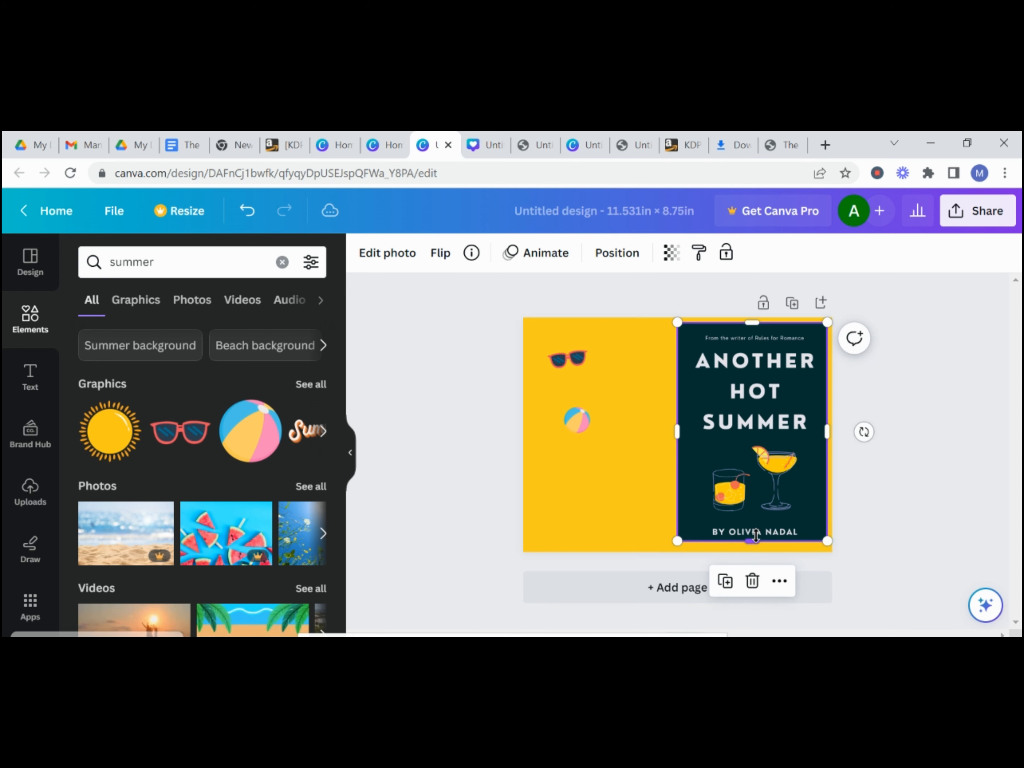
right_click(759, 556)
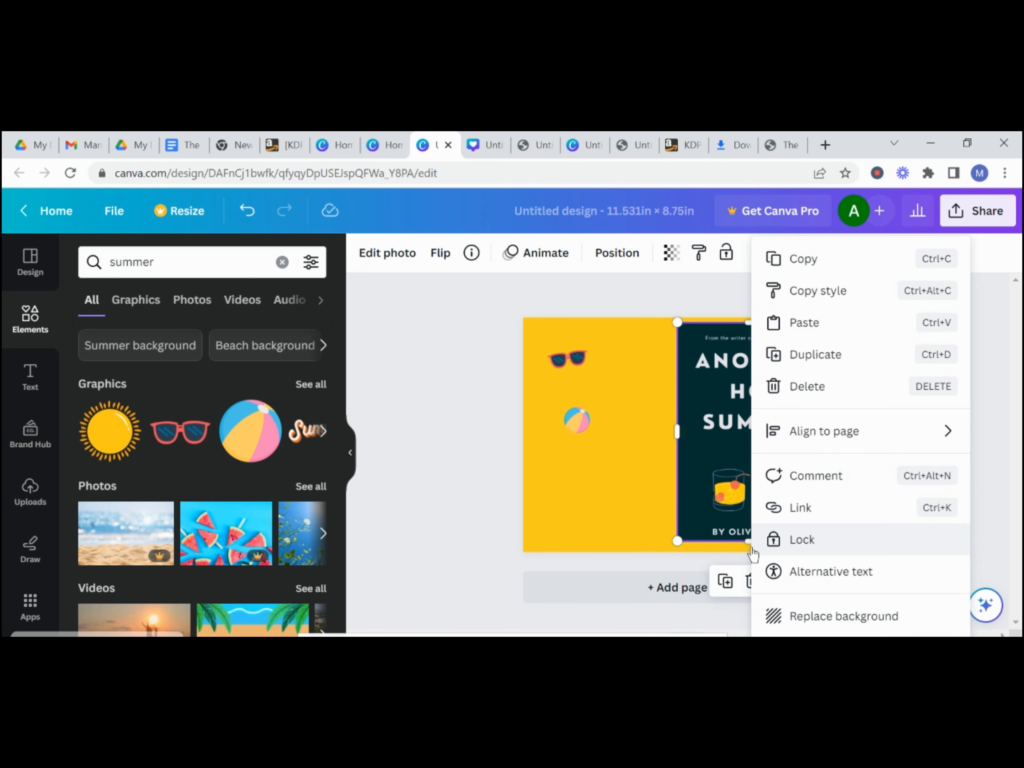
click(730, 537)
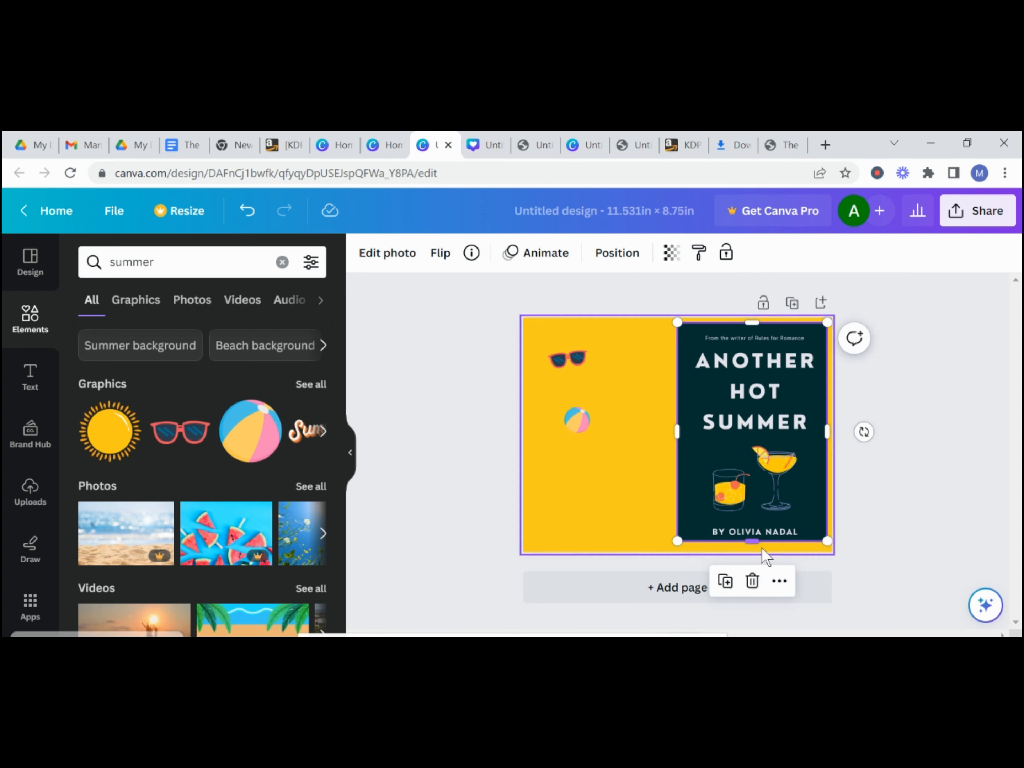
drag(753, 540, 753, 544)
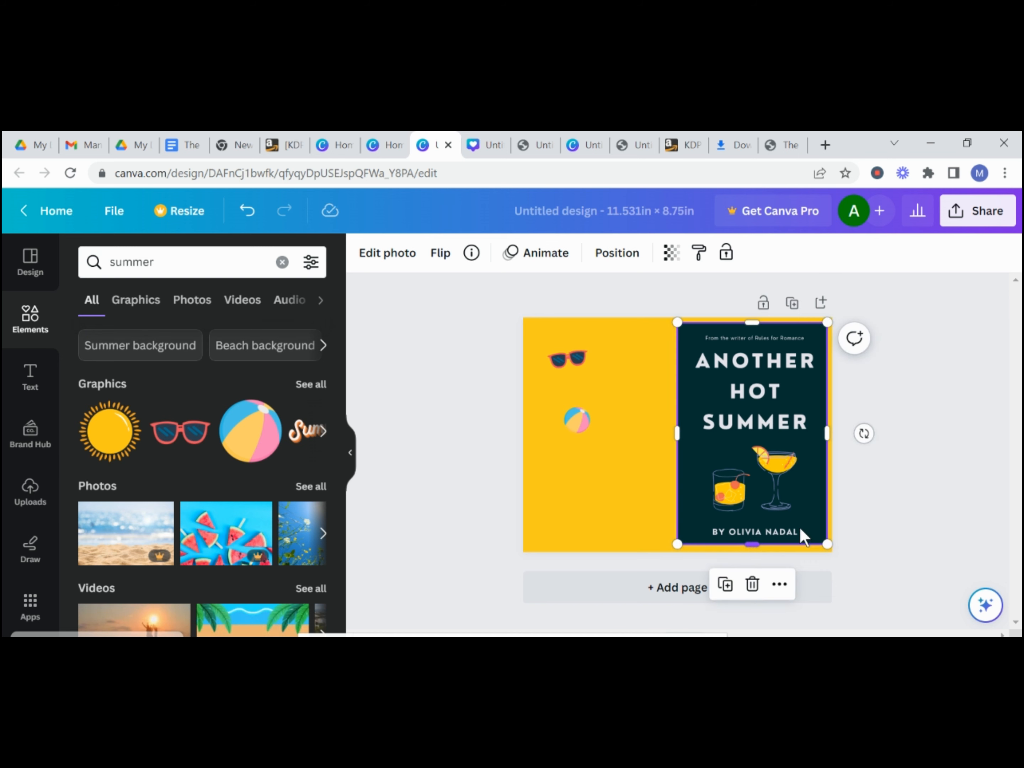
click(913, 451)
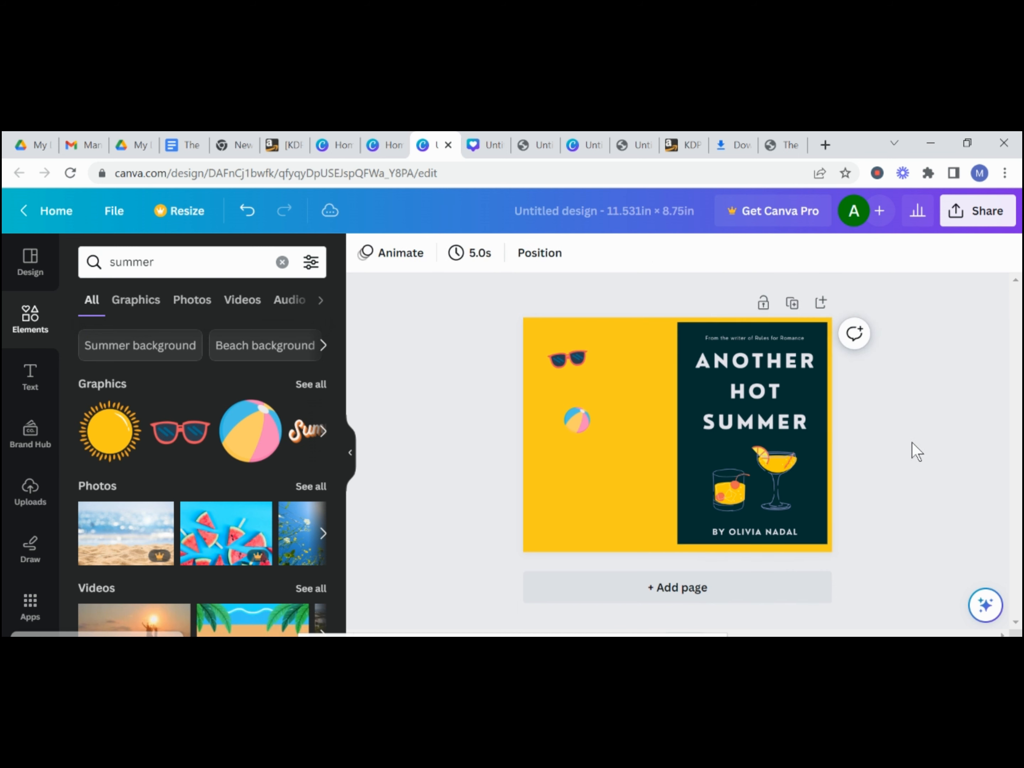
Nudge the "Another Hot Summer" cover slightly down and trim its left edge inward.
click(724, 442)
drag(723, 447, 722, 448)
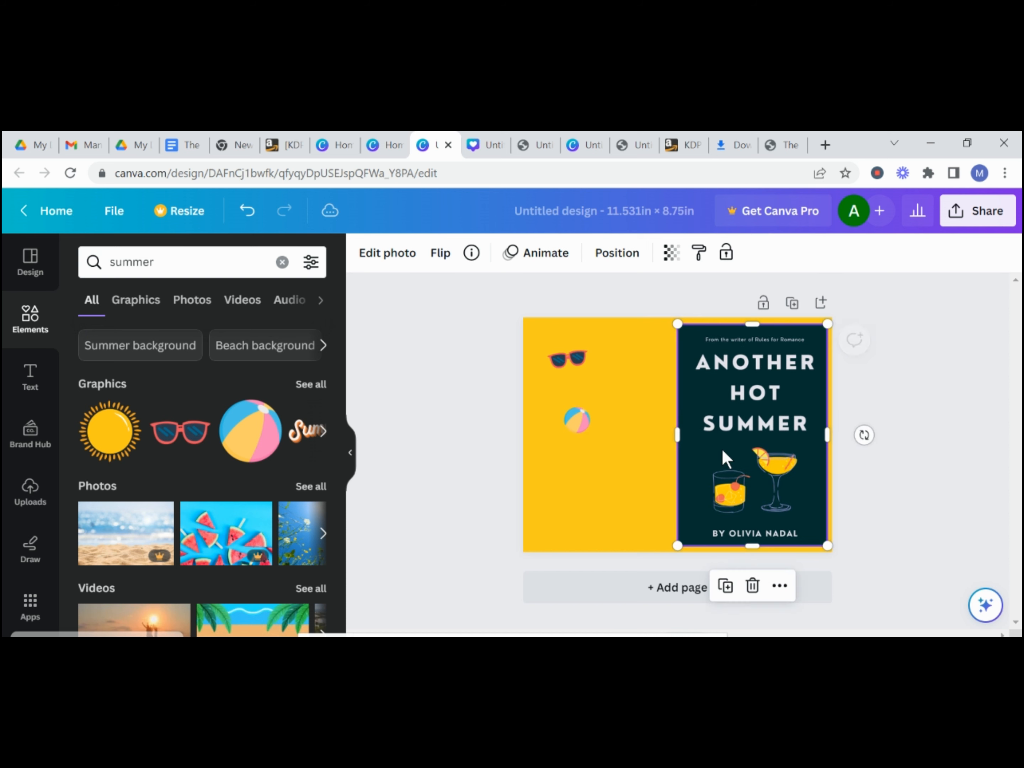
click(881, 419)
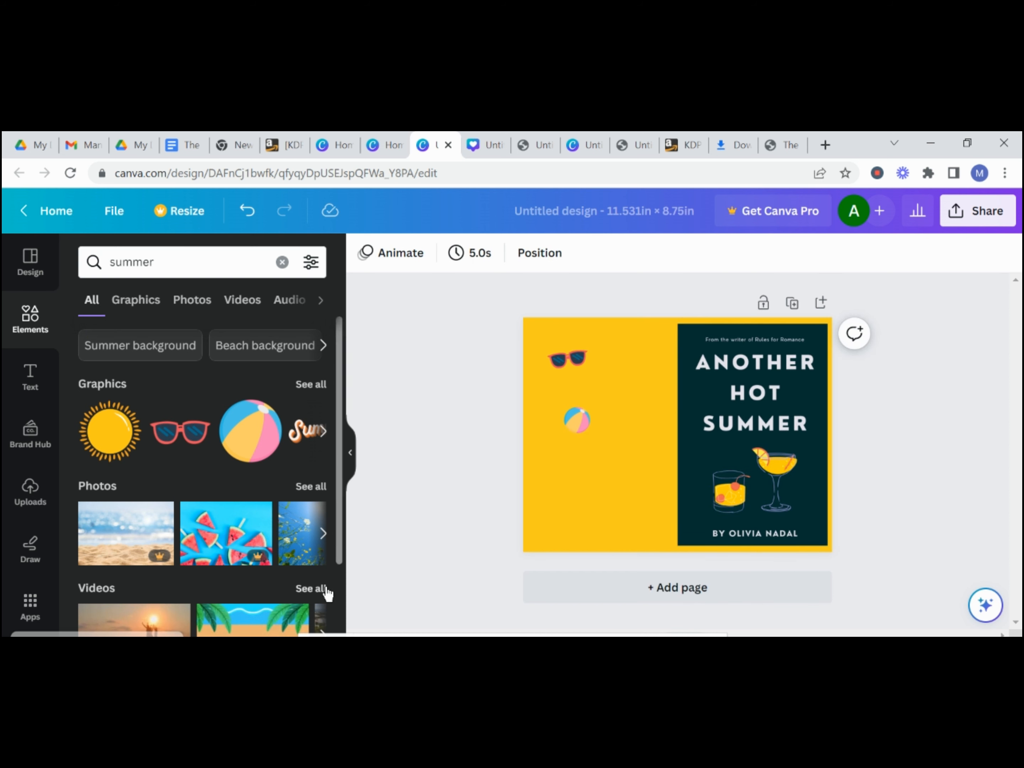
click(669, 345)
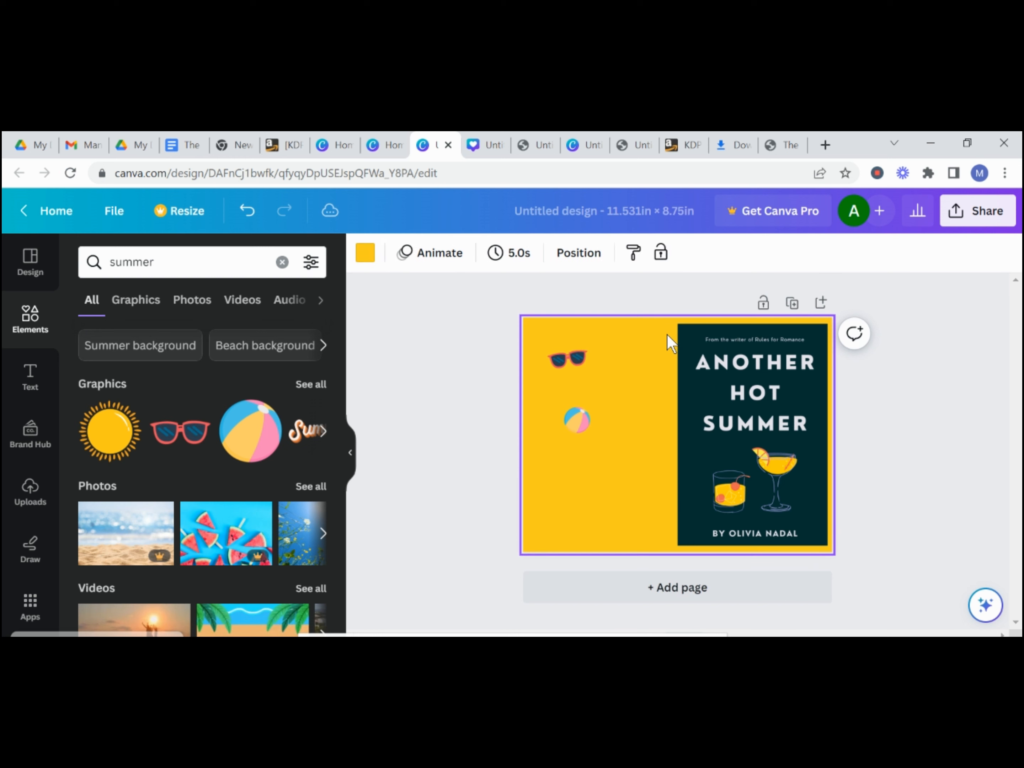
click(686, 435)
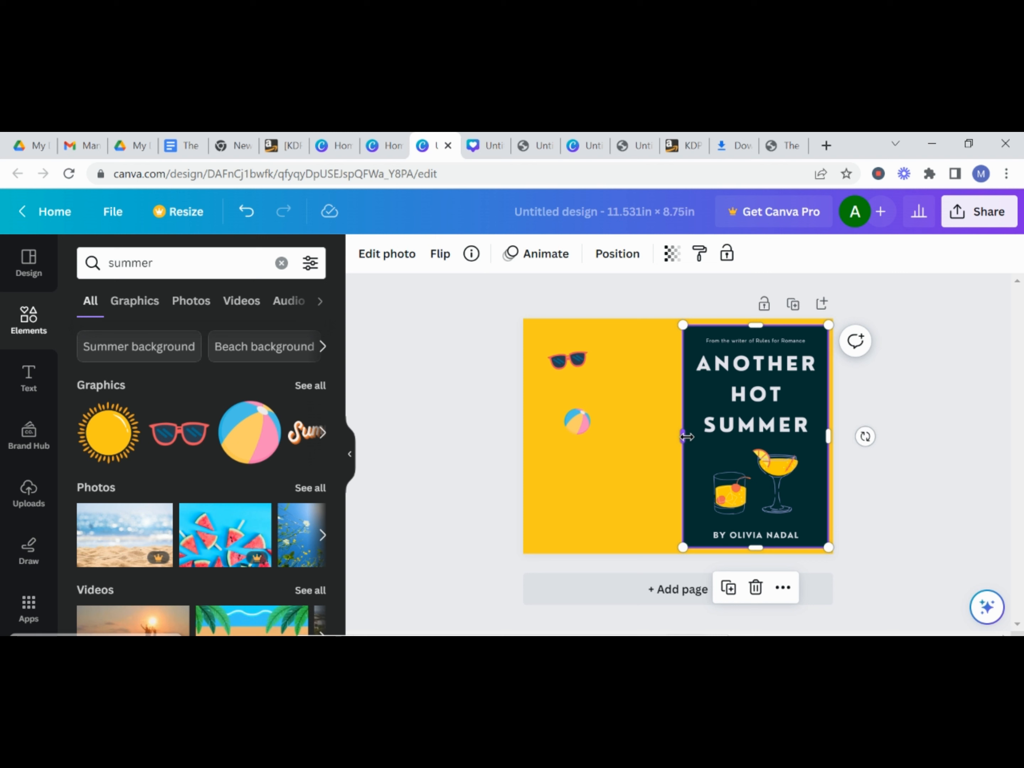
click(656, 414)
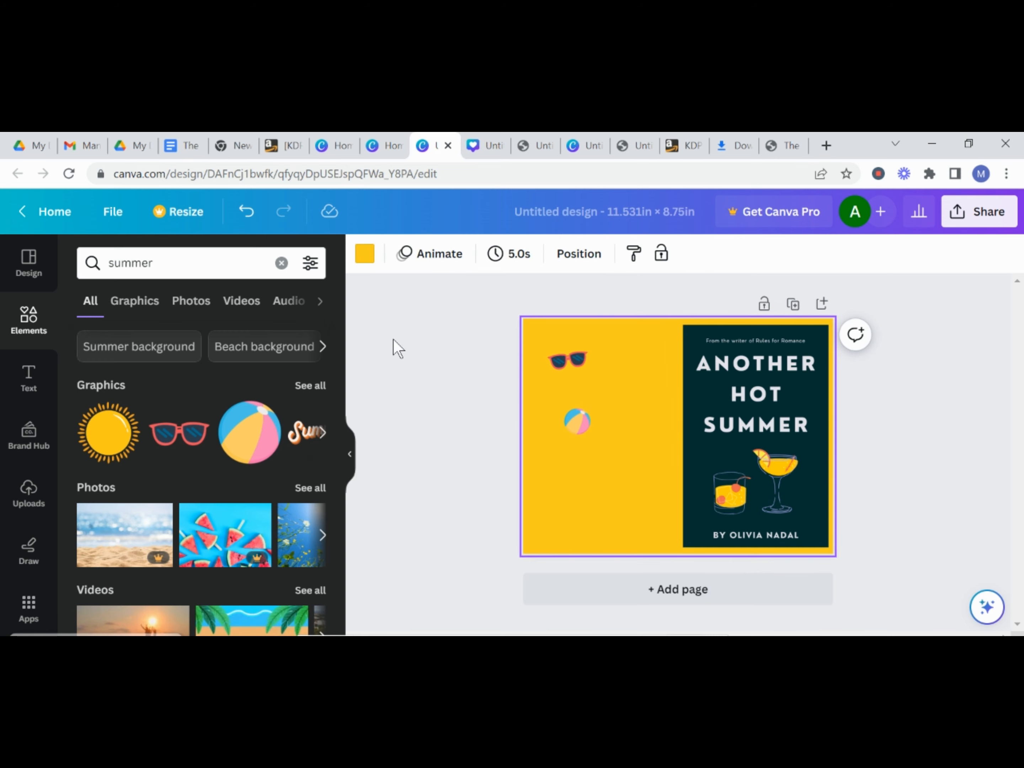
Replace the "summer" elements search with a search for "lines".
click(138, 258)
double_click(138, 256)
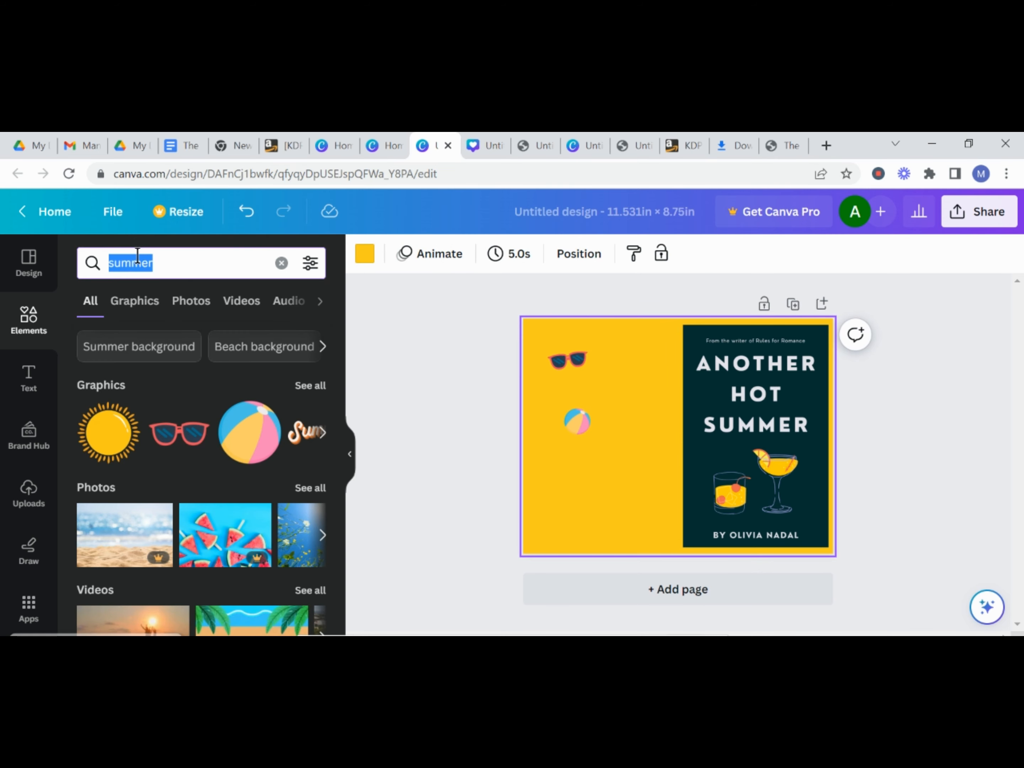
text(t)
key(BackSpace)
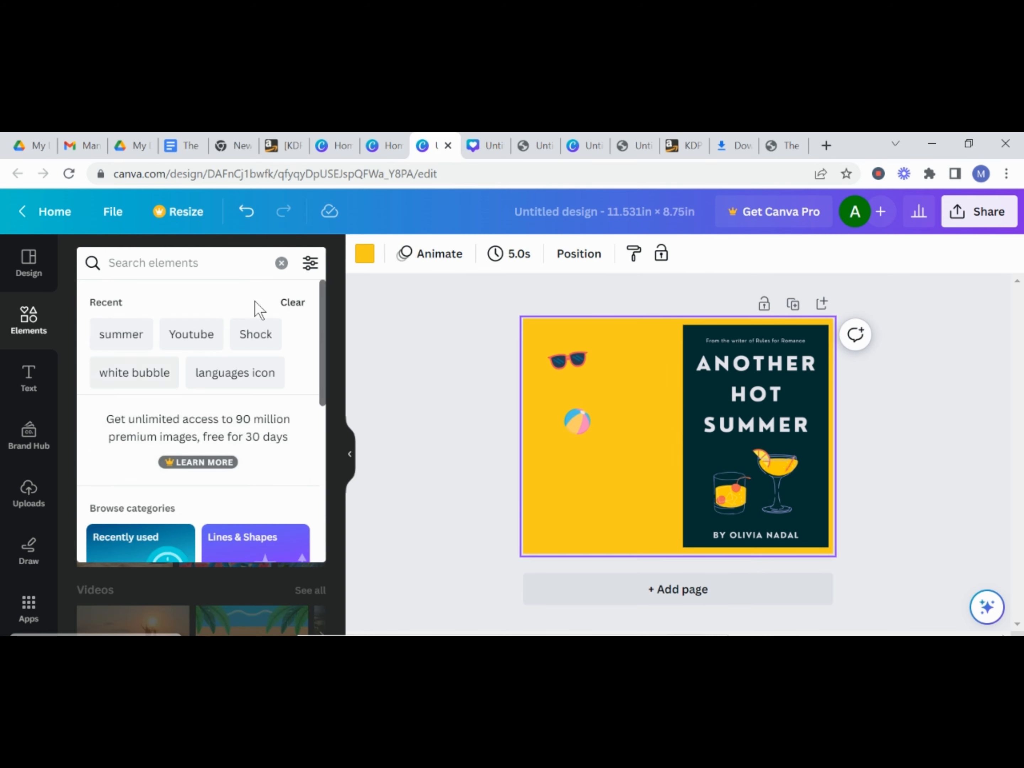
text(lines)
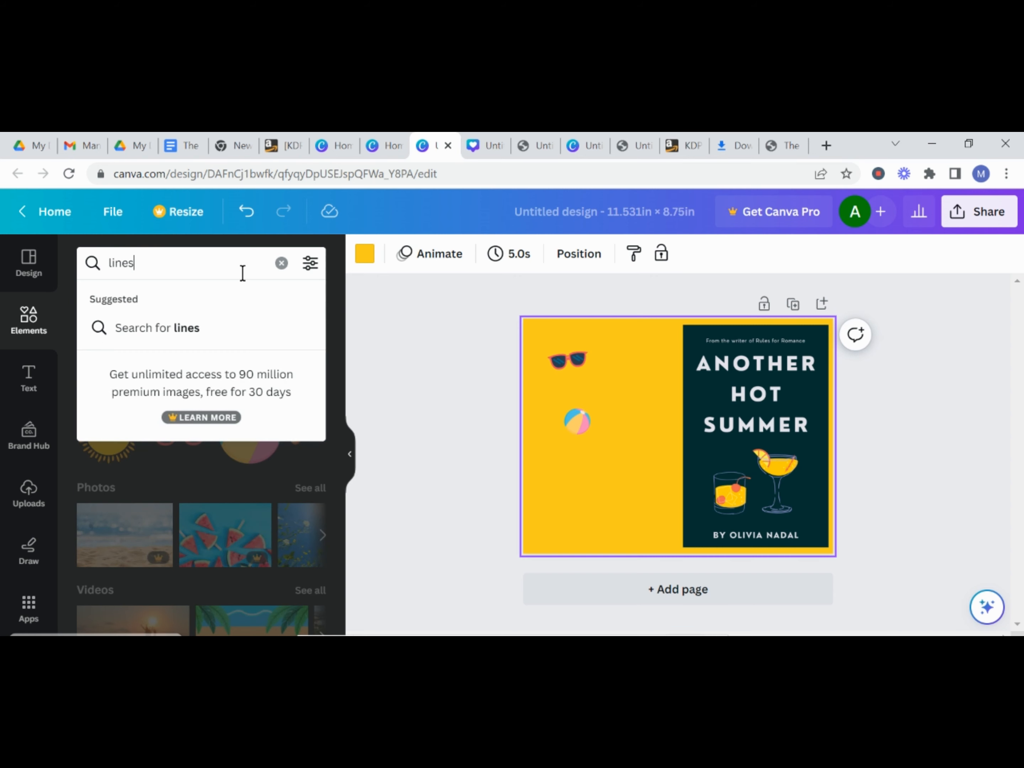
click(180, 336)
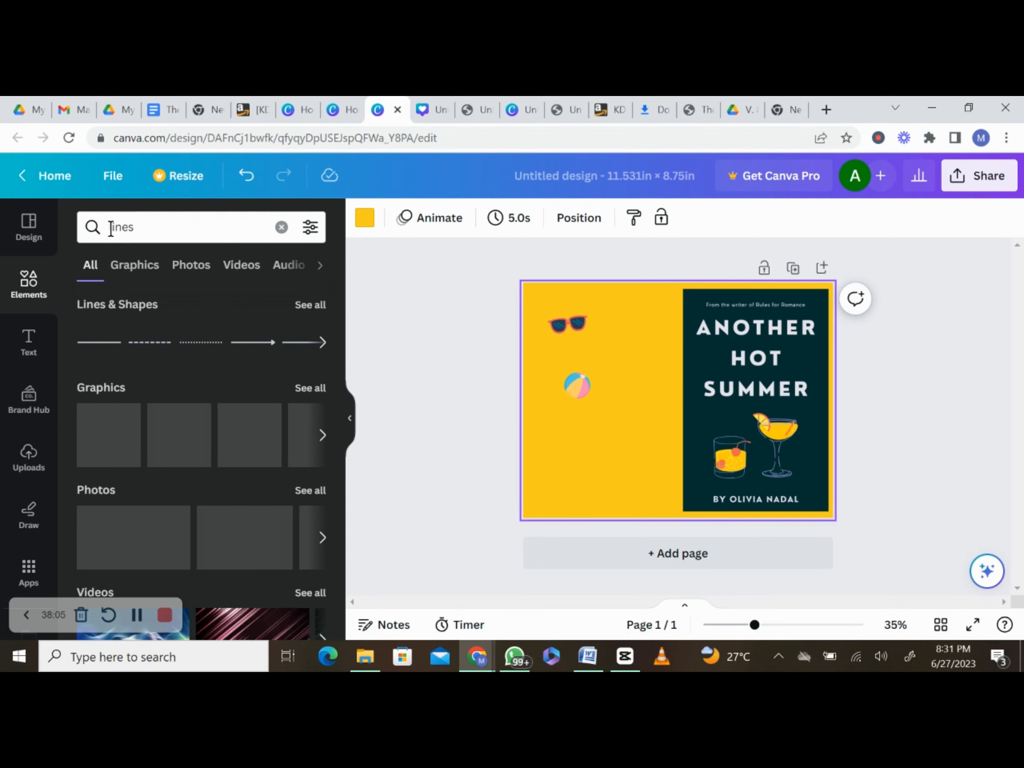
Search the elements for "vertical lines" and try the graphic of three thick bars on the page, deleting it again.
click(110, 228)
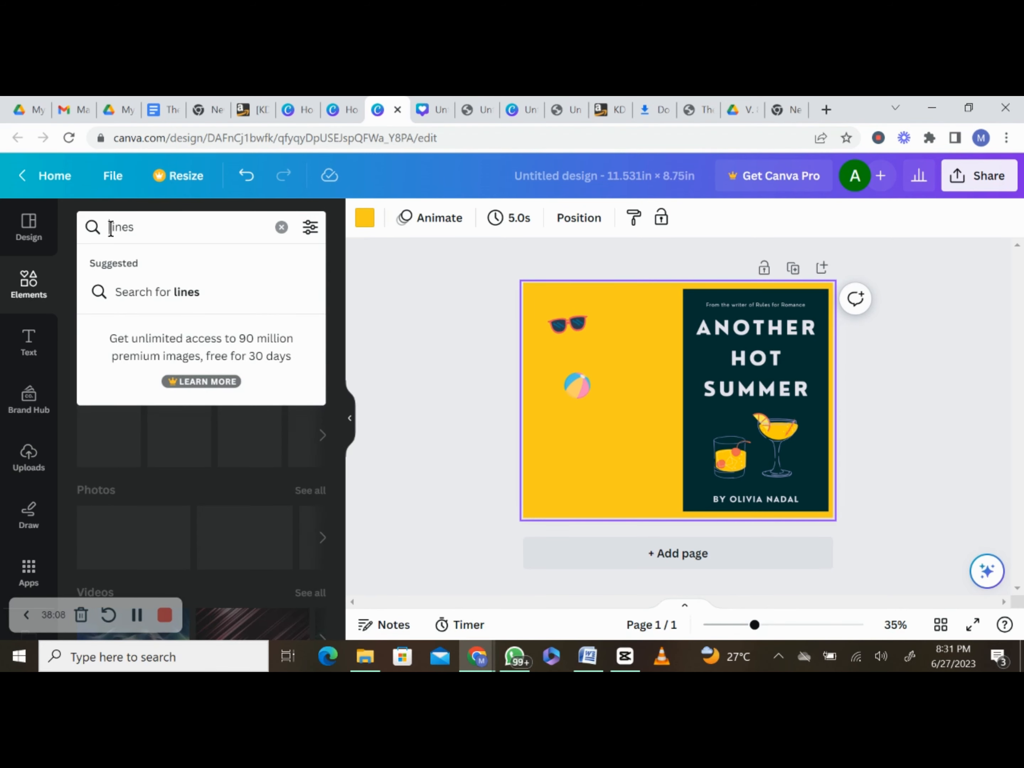
text(vertical)
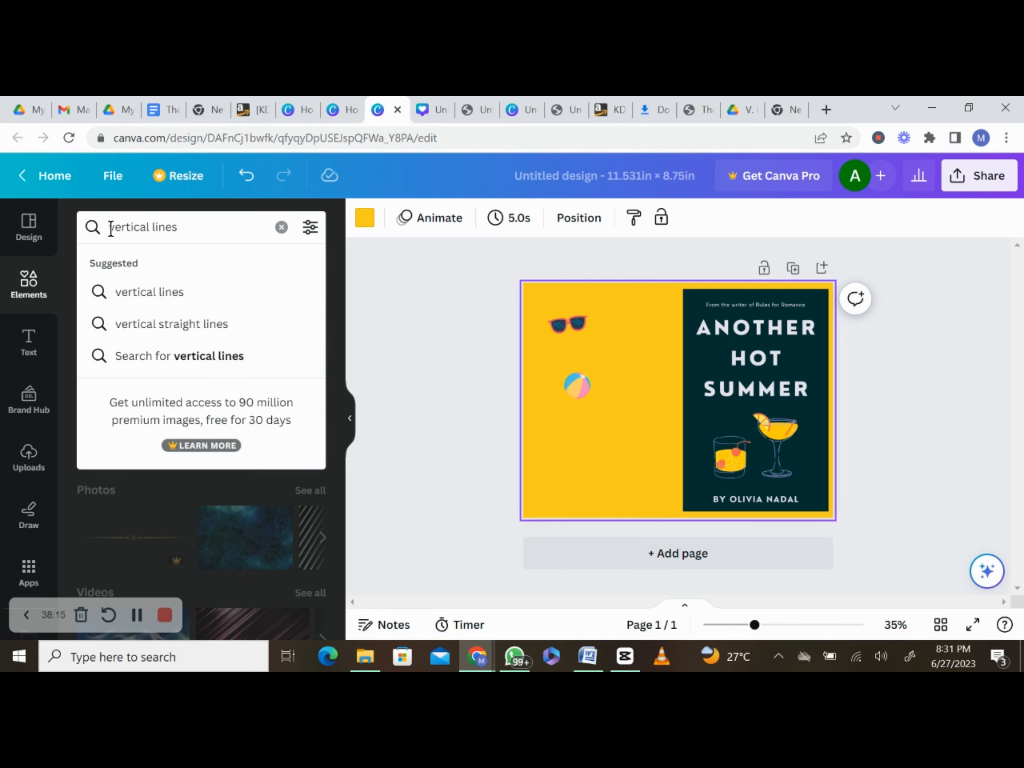
key(Return)
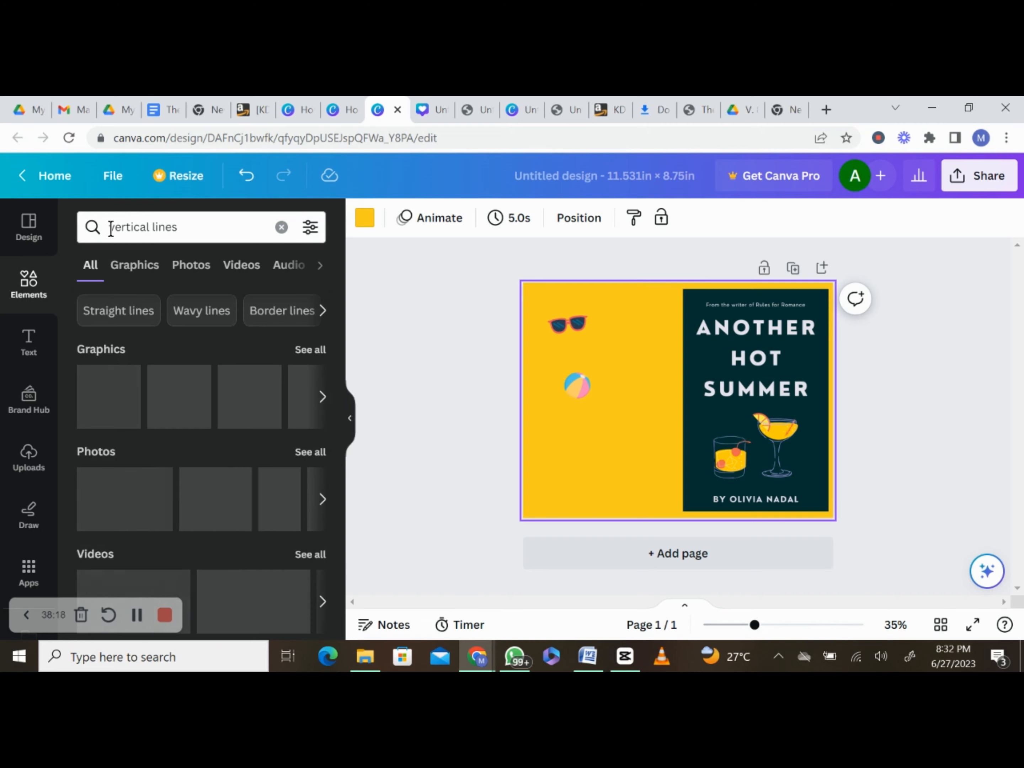
scroll(247, 483, down, 1)
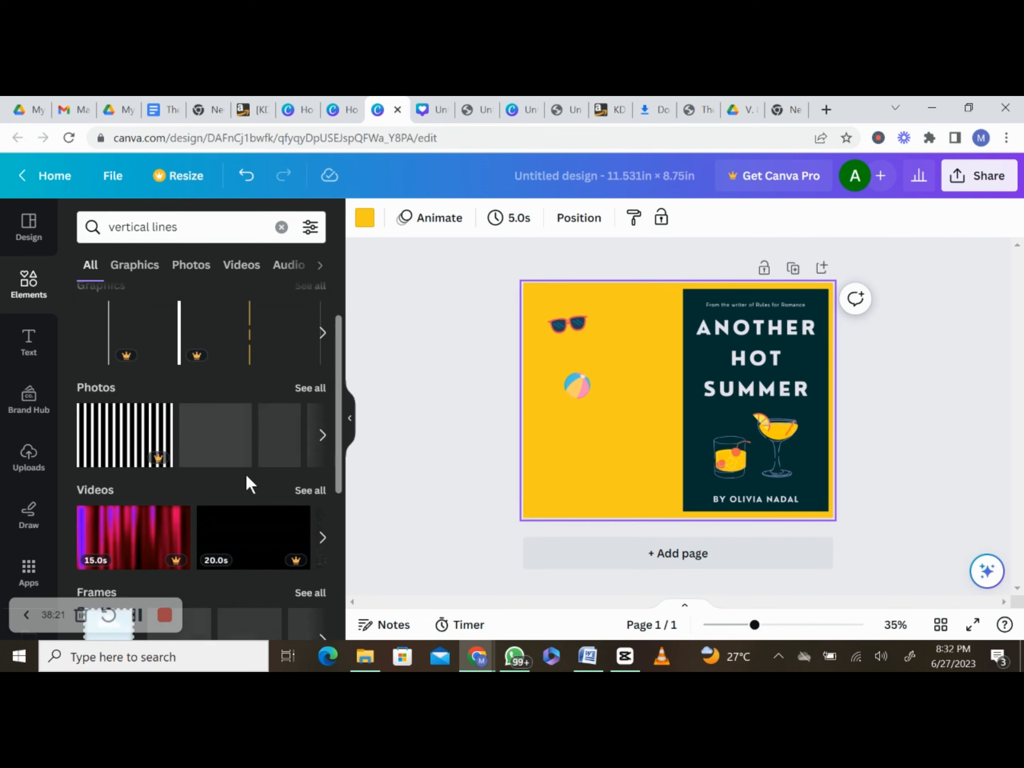
scroll(278, 399, right, 3)
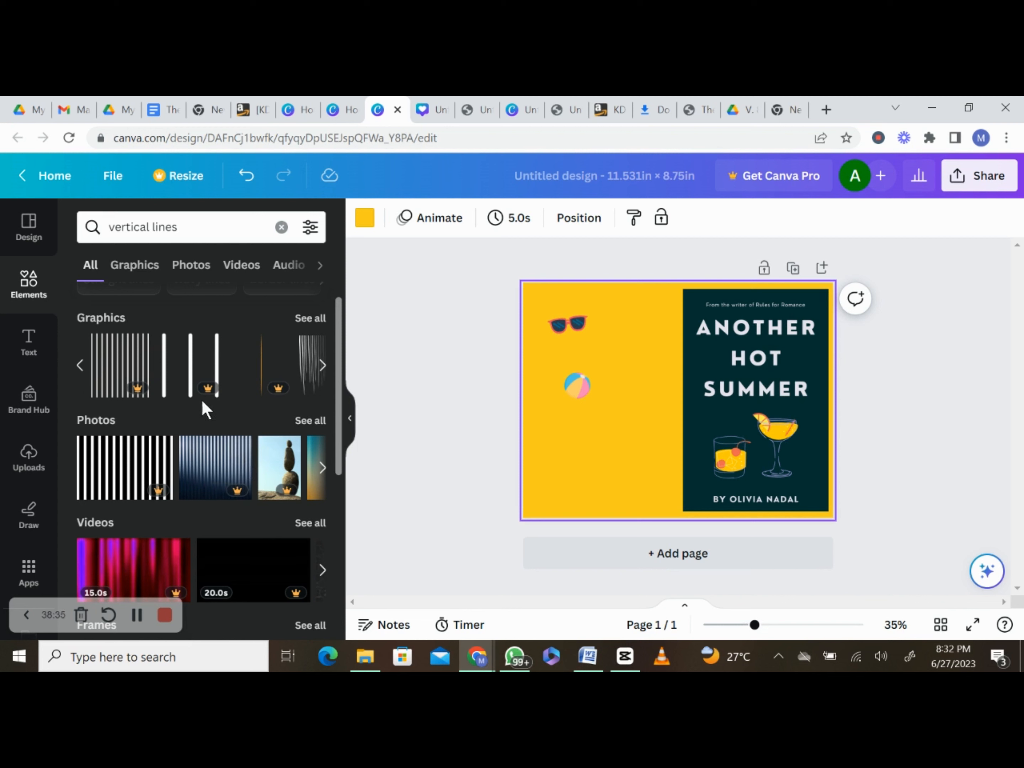
click(163, 369)
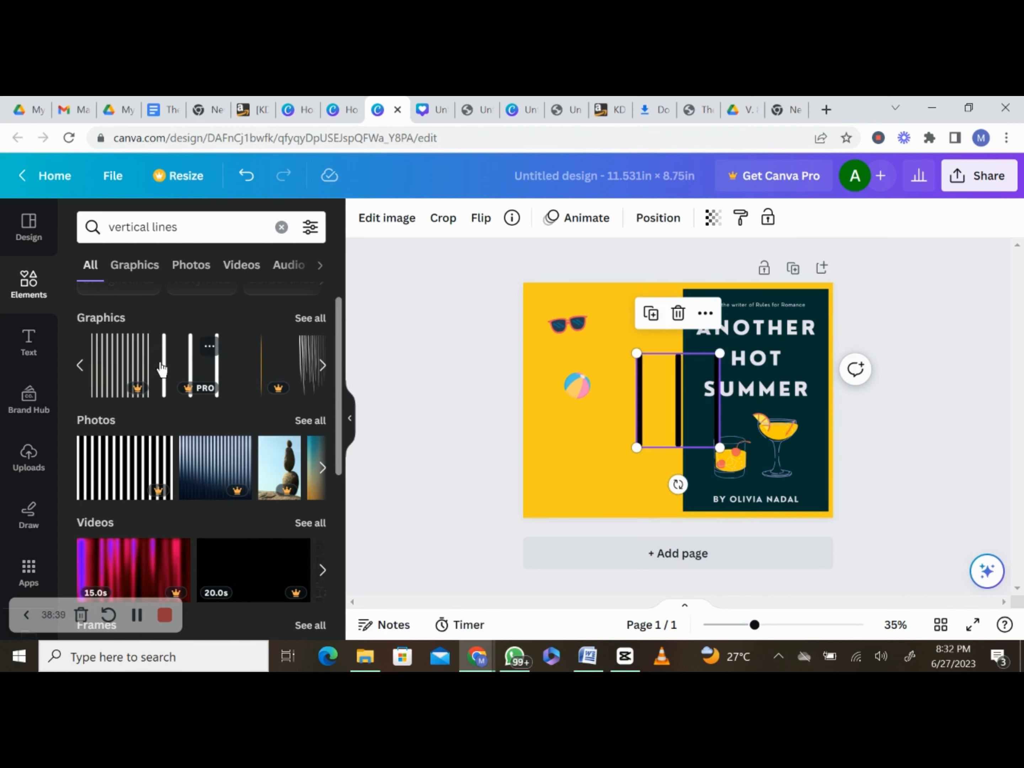
click(675, 314)
Add the rough vertical strokes graphic, rotated 180° to resemble grass, in the lower-left corner of the yellow back cover.
scroll(228, 372, right, 4)
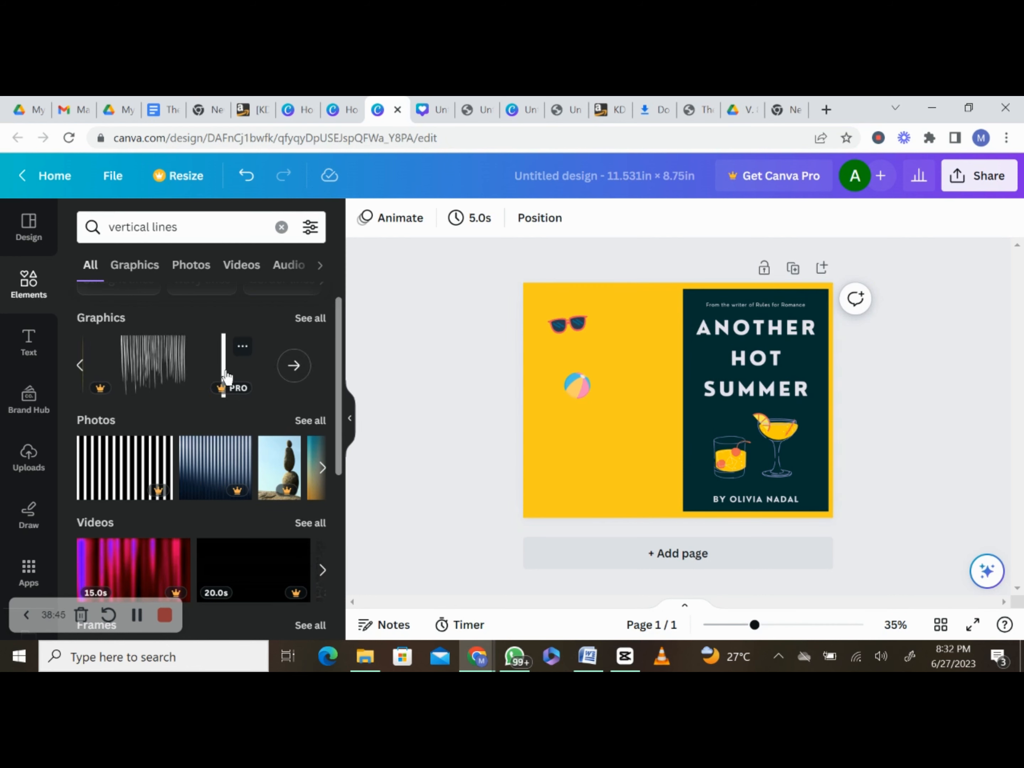
scroll(226, 376, left, 1)
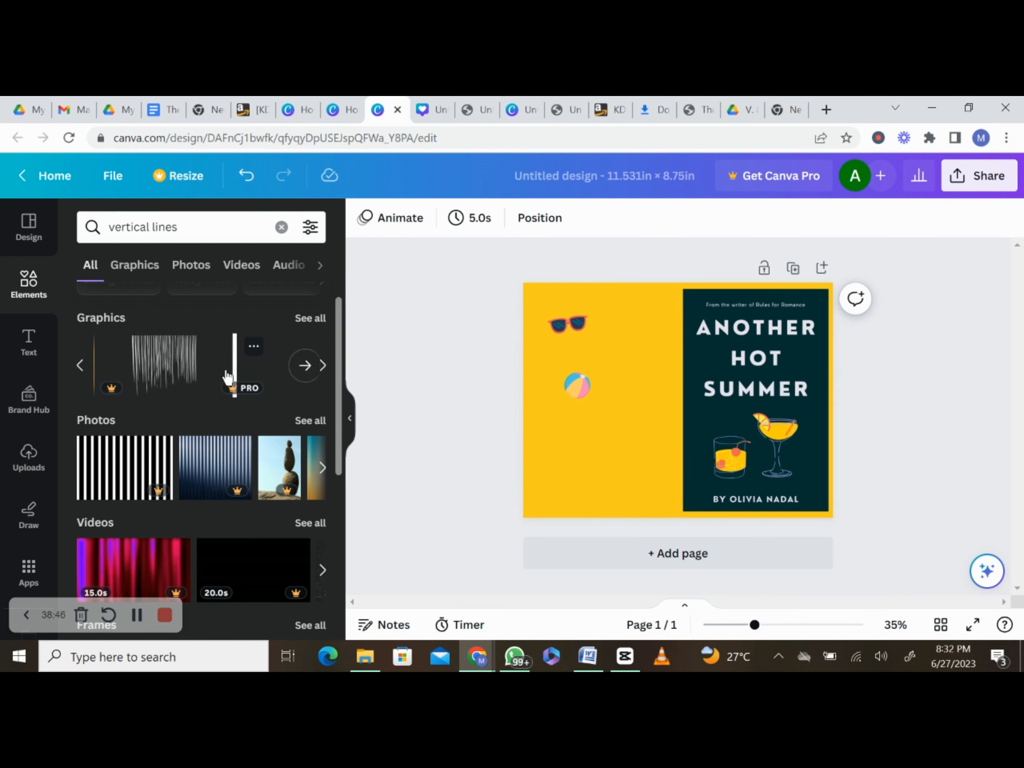
click(175, 380)
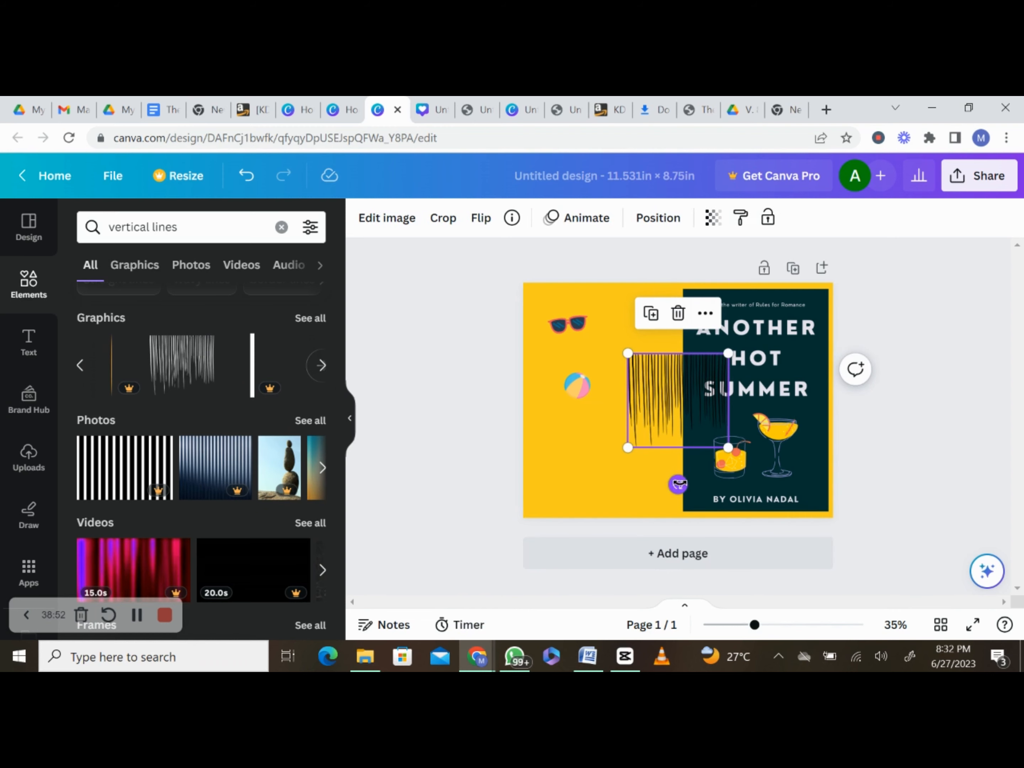
drag(679, 484, 679, 314)
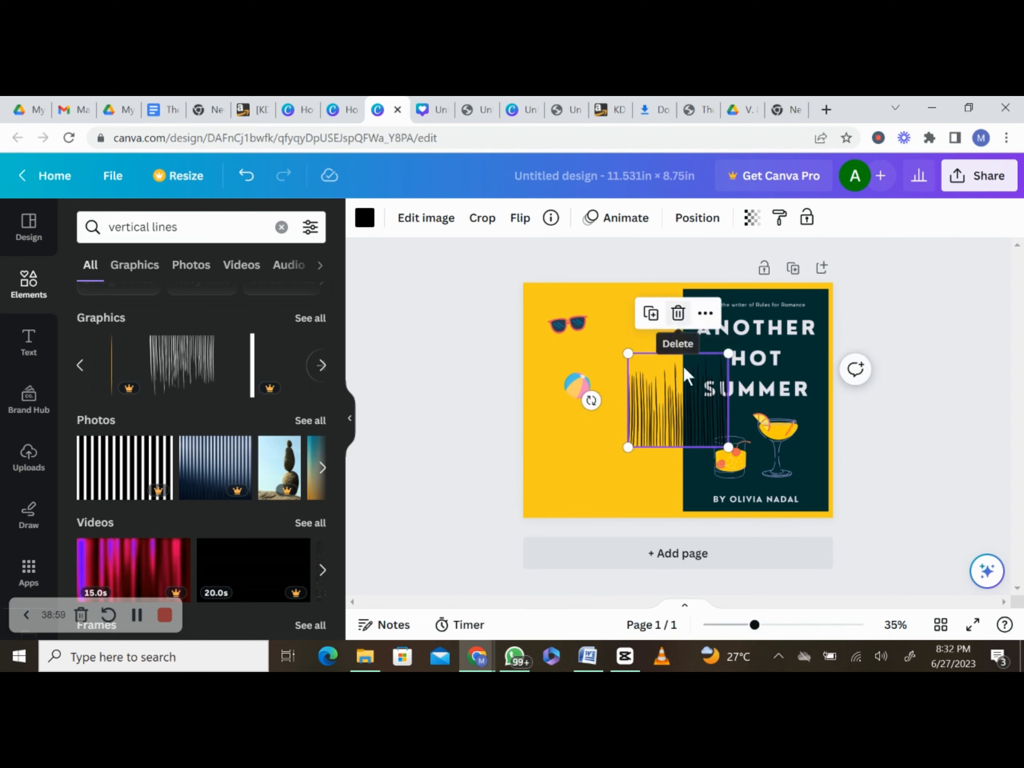
drag(683, 395, 571, 498)
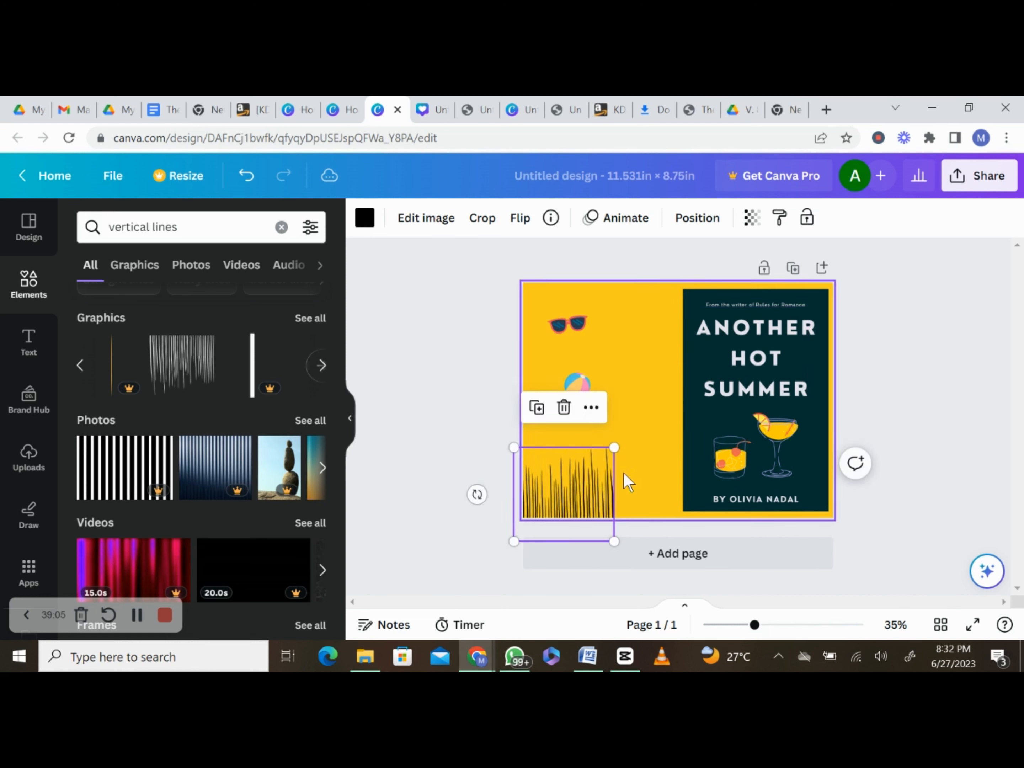
Duplicate the grass-like strokes and place the copy, scaled to about 3.52 × 3.3 in, beside the first, overlapping the front cover's edge.
click(544, 421)
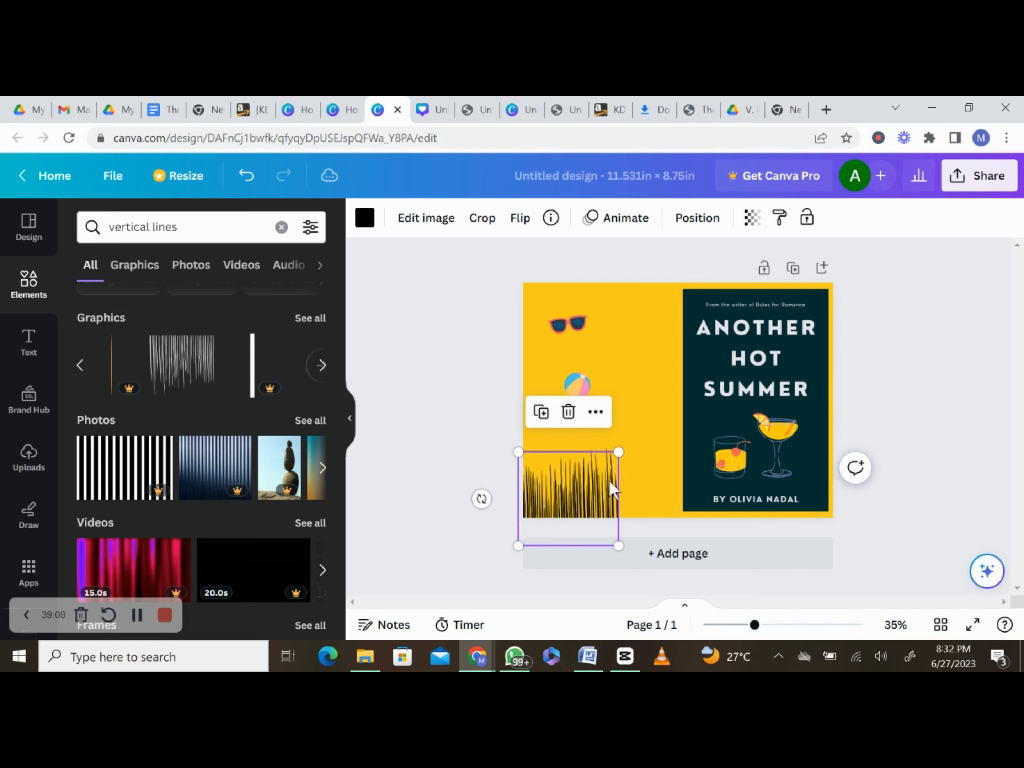
drag(600, 500, 669, 491)
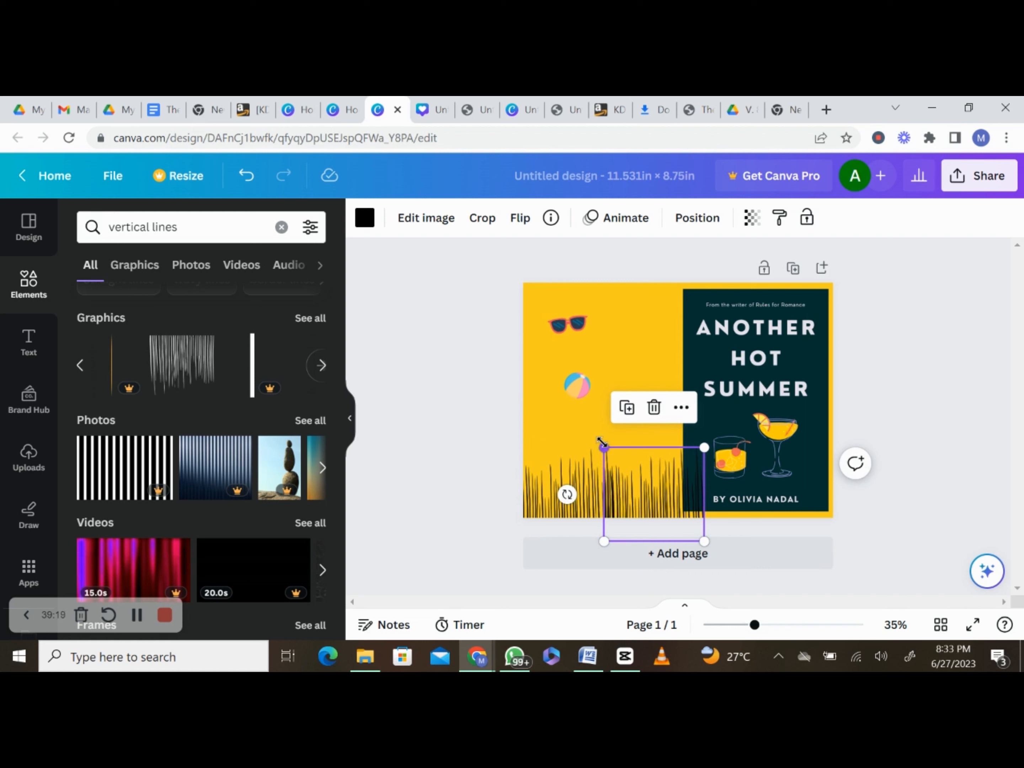
drag(602, 444, 606, 446)
mouse_move(651, 487)
mouse_down()
mouse_move(647, 471)
mouse_move(653, 479)
mouse_up()
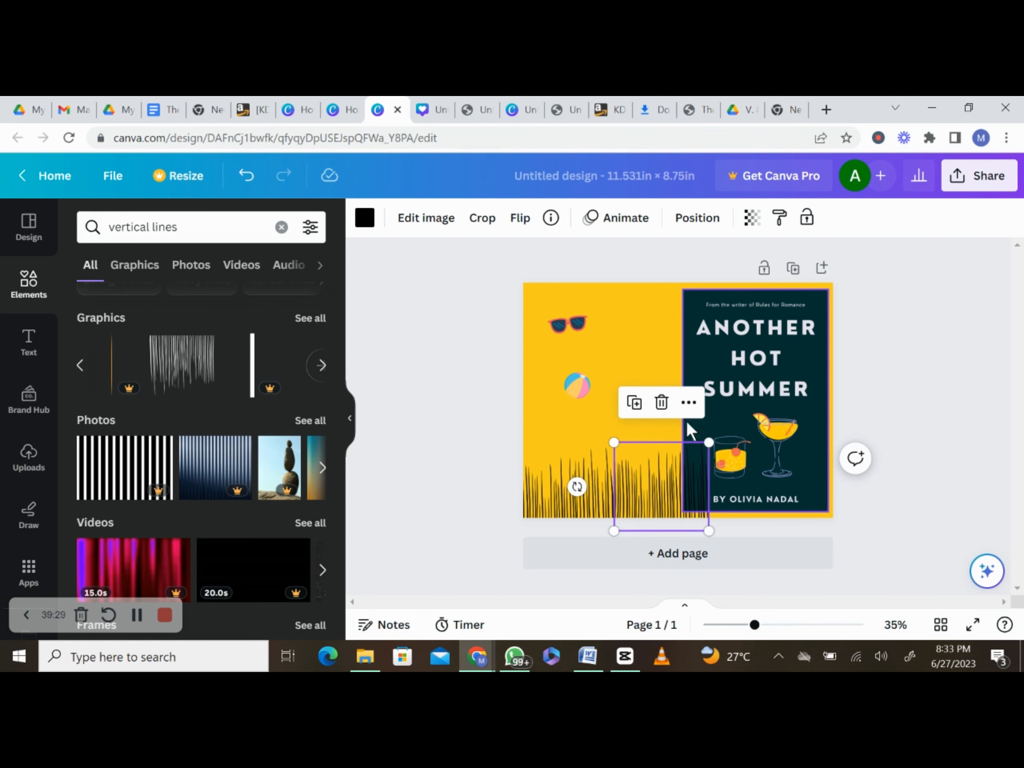
Send the second strokes graphic to the back so it lies behind the "Another Hot Summer" cover.
click(688, 405)
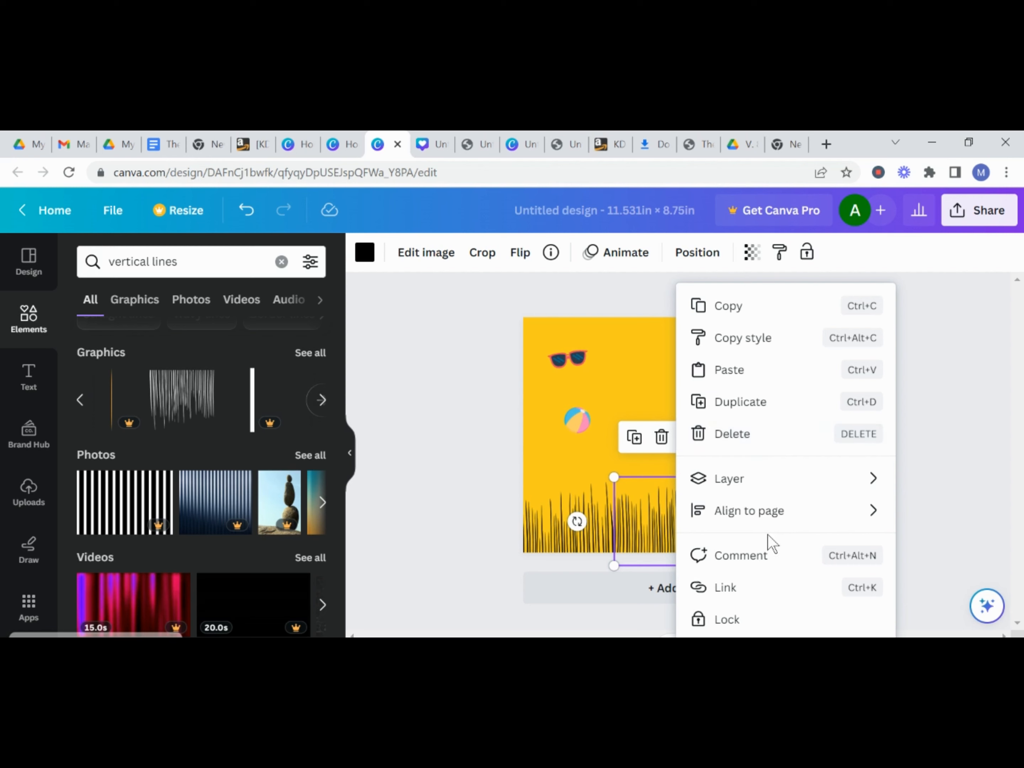
click(453, 488)
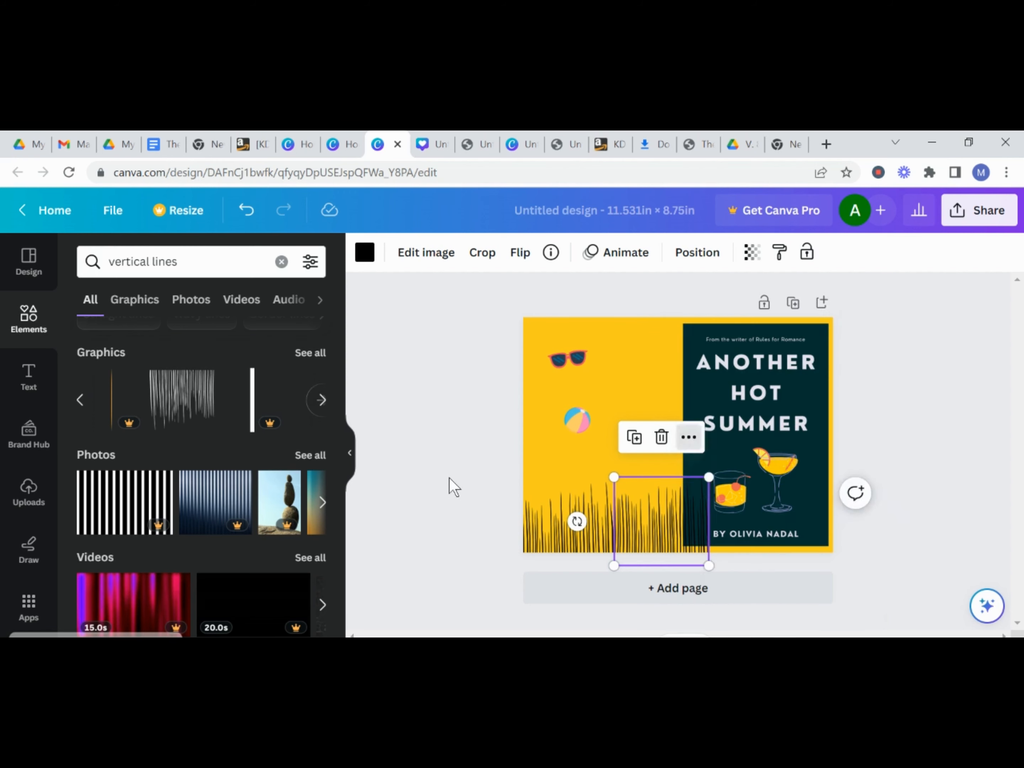
click(757, 286)
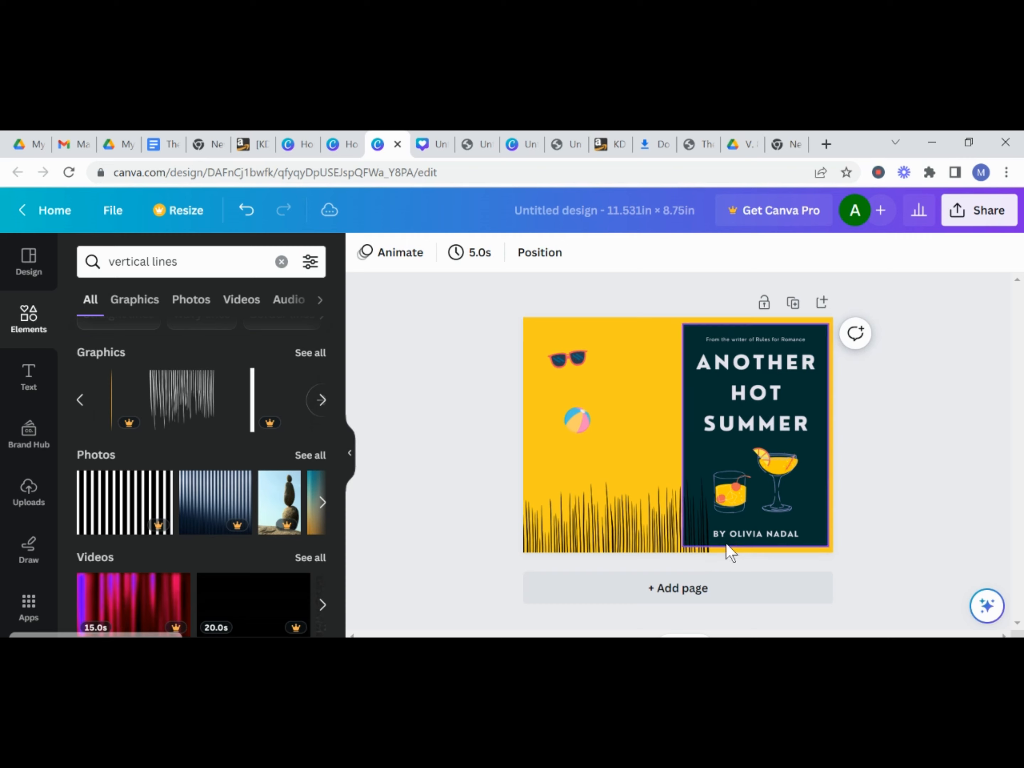
click(699, 541)
click(699, 255)
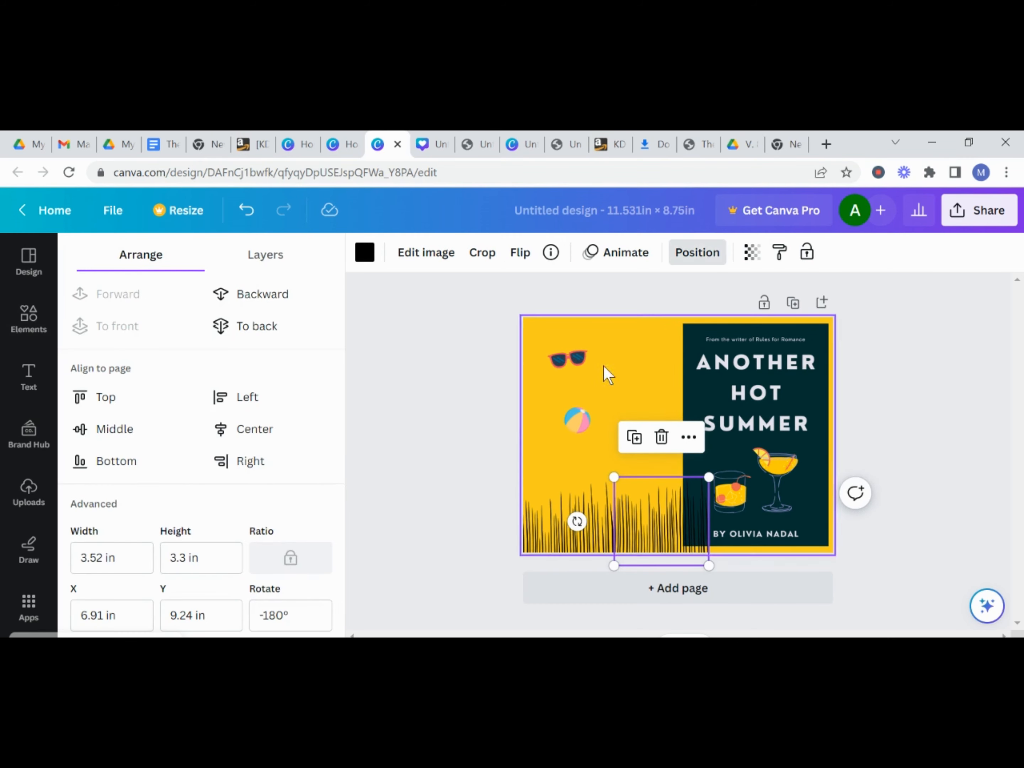
click(224, 326)
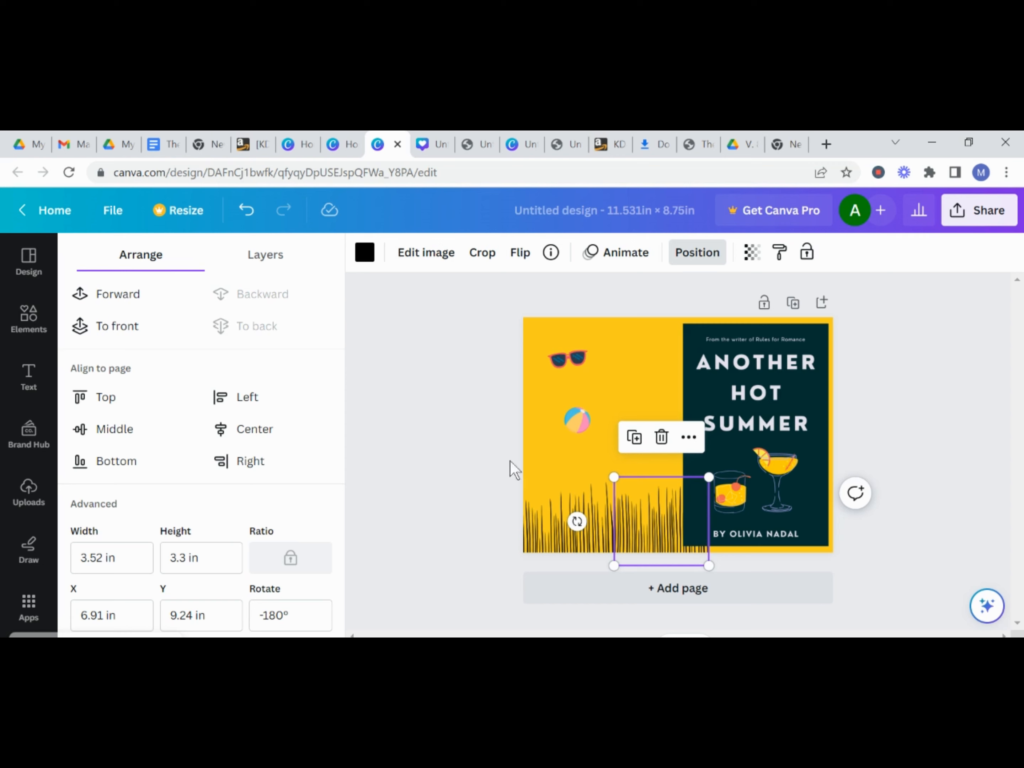
Continue the strokes along the page's bottom edge with copies at about X 10.54 in and 14.18 in, sent behind the front cover.
click(635, 437)
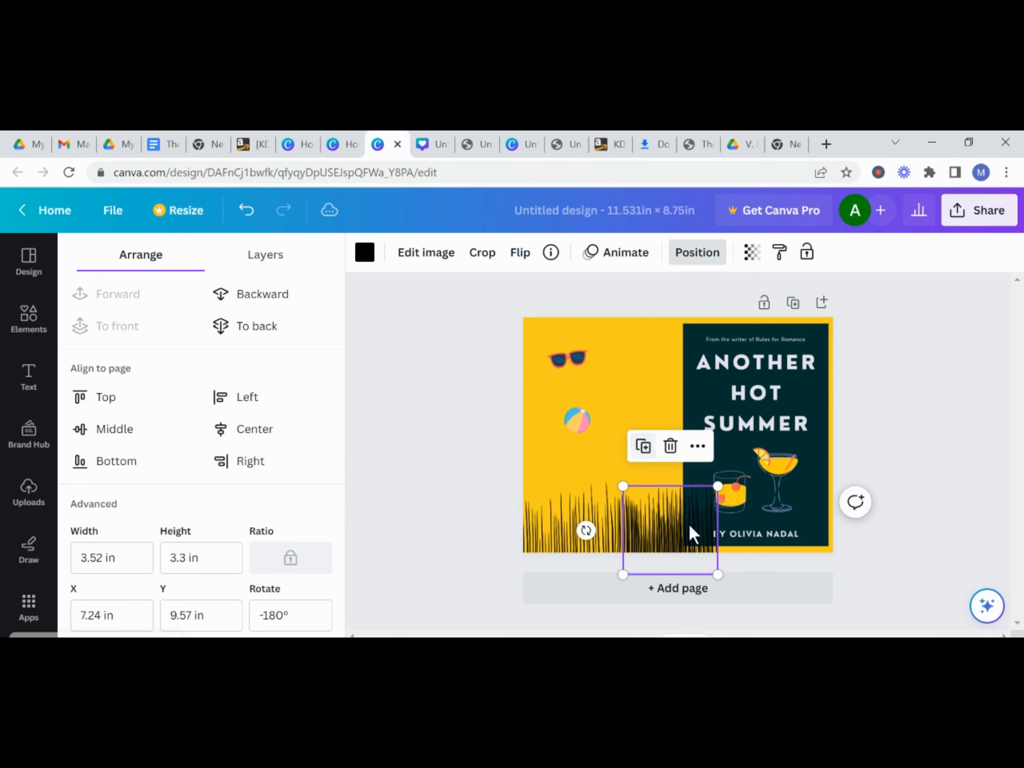
drag(694, 553, 869, 528)
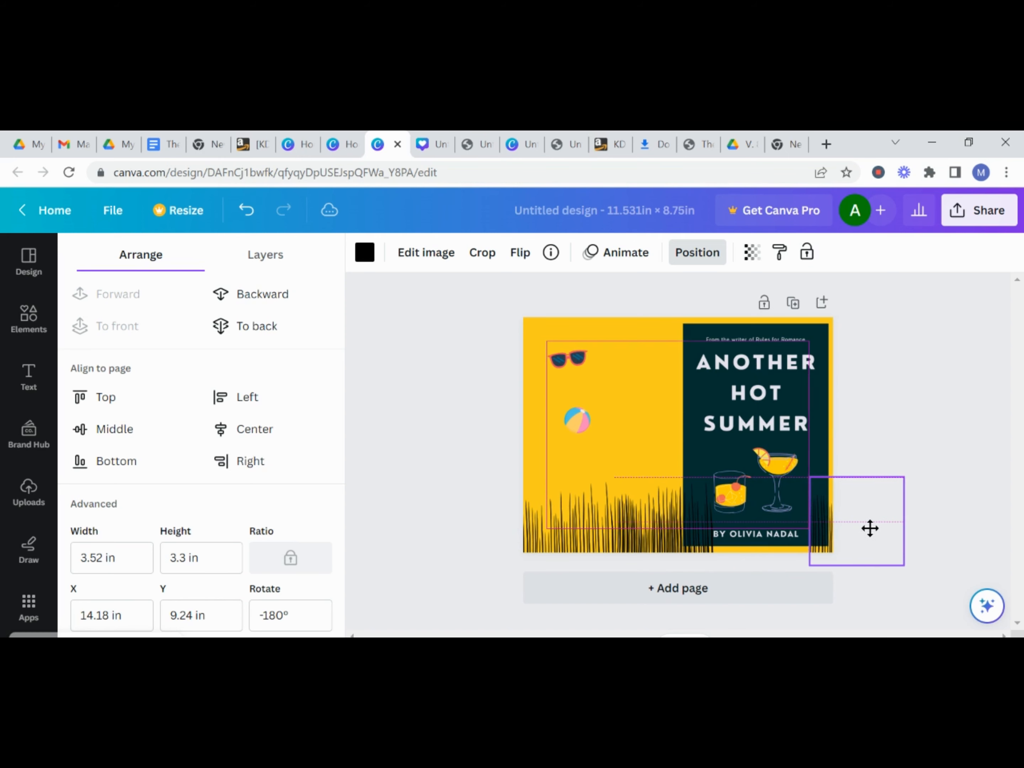
drag(686, 541, 781, 542)
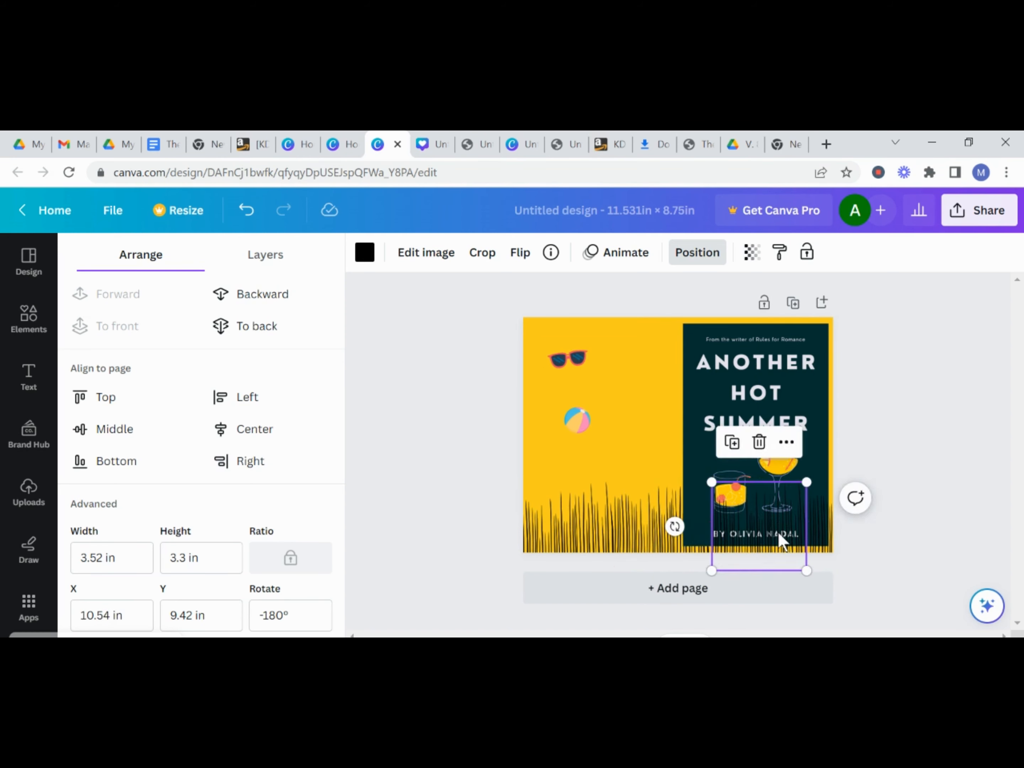
click(272, 328)
click(816, 507)
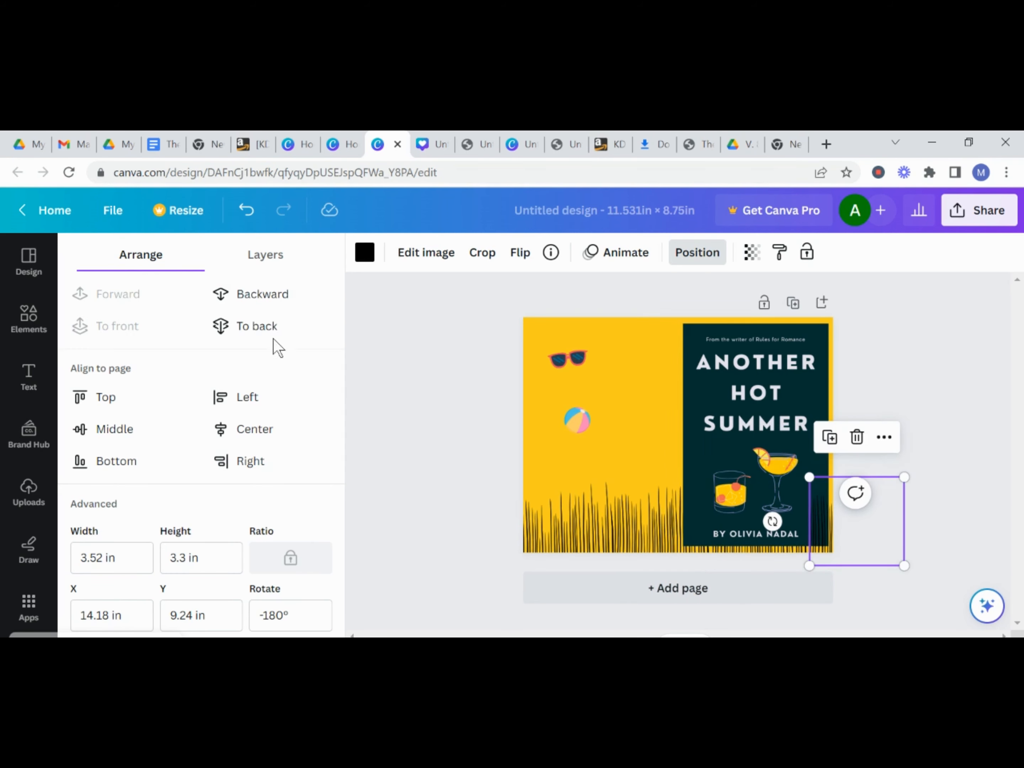
click(270, 328)
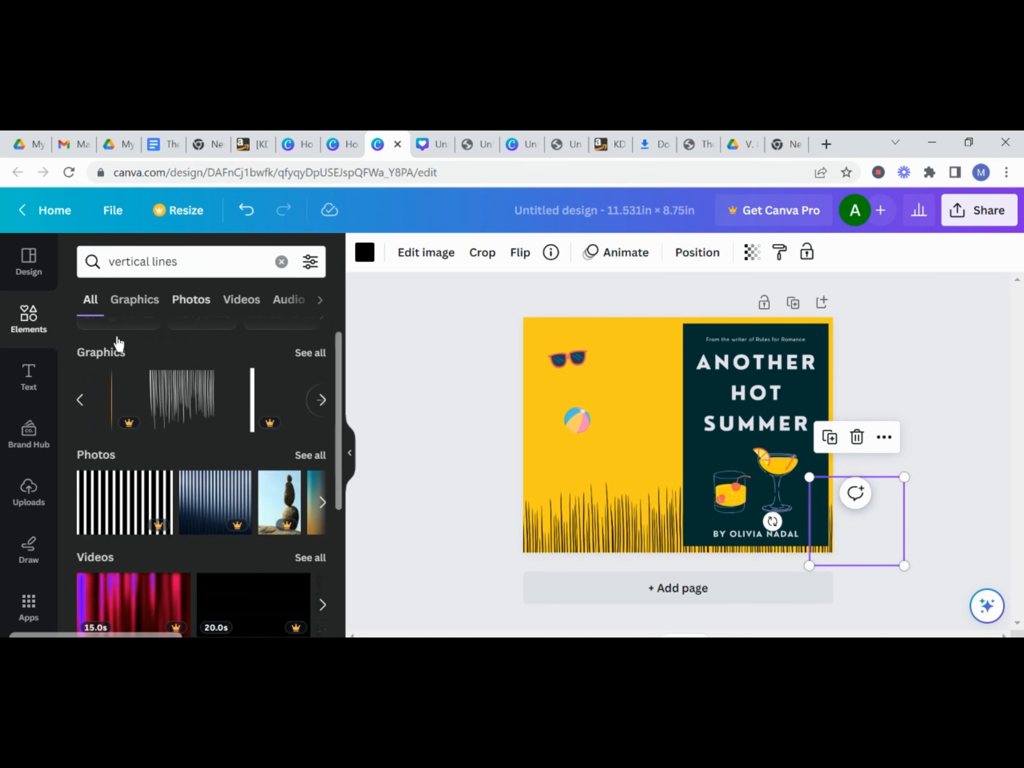
Look through the remaining "vertical lines" results and replace that elements search with "summer".
scroll(91, 531, down, 6)
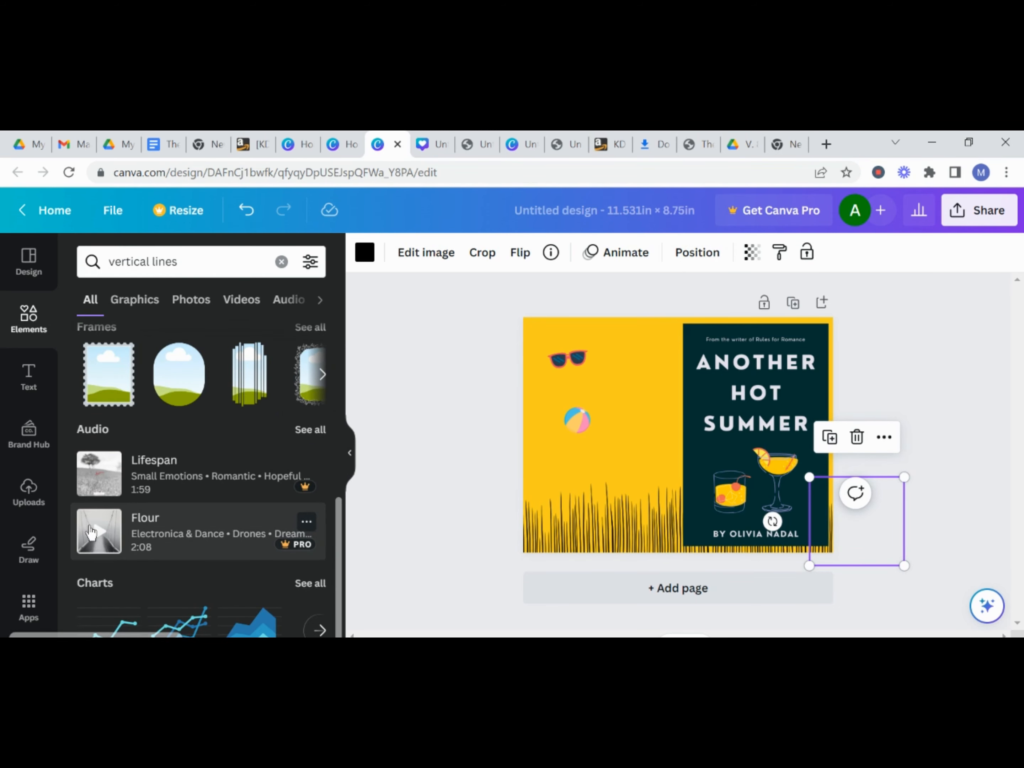
scroll(176, 430, up, 8)
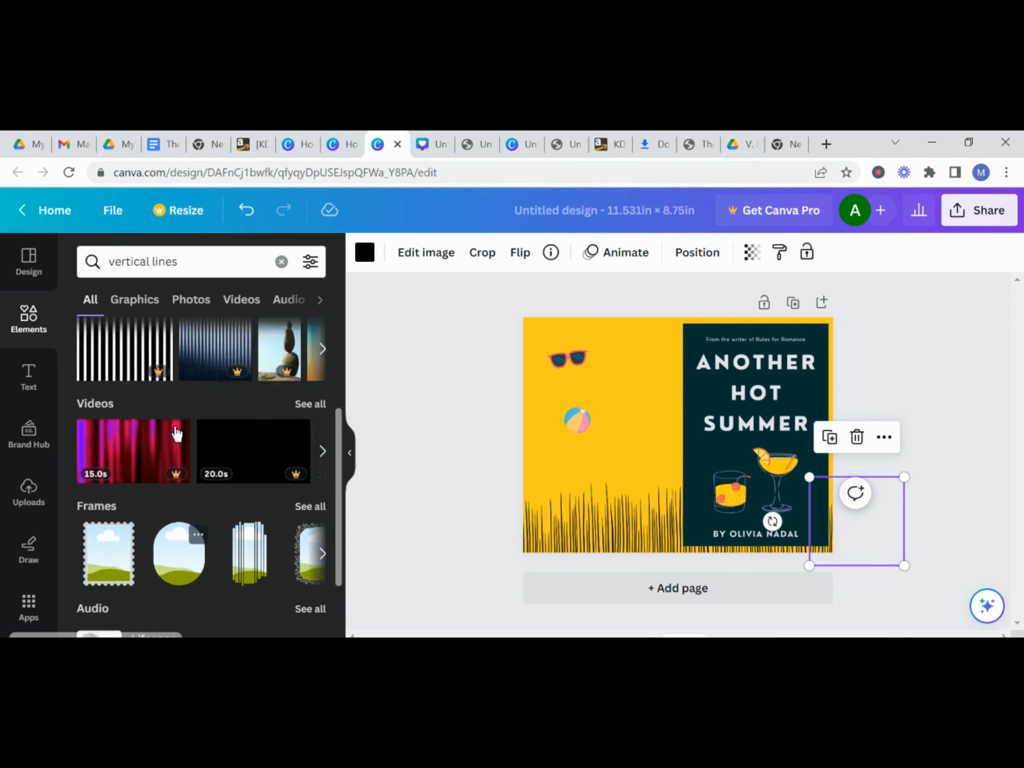
scroll(177, 432, down, 5)
scroll(175, 432, down, 3)
scroll(176, 433, up, 10)
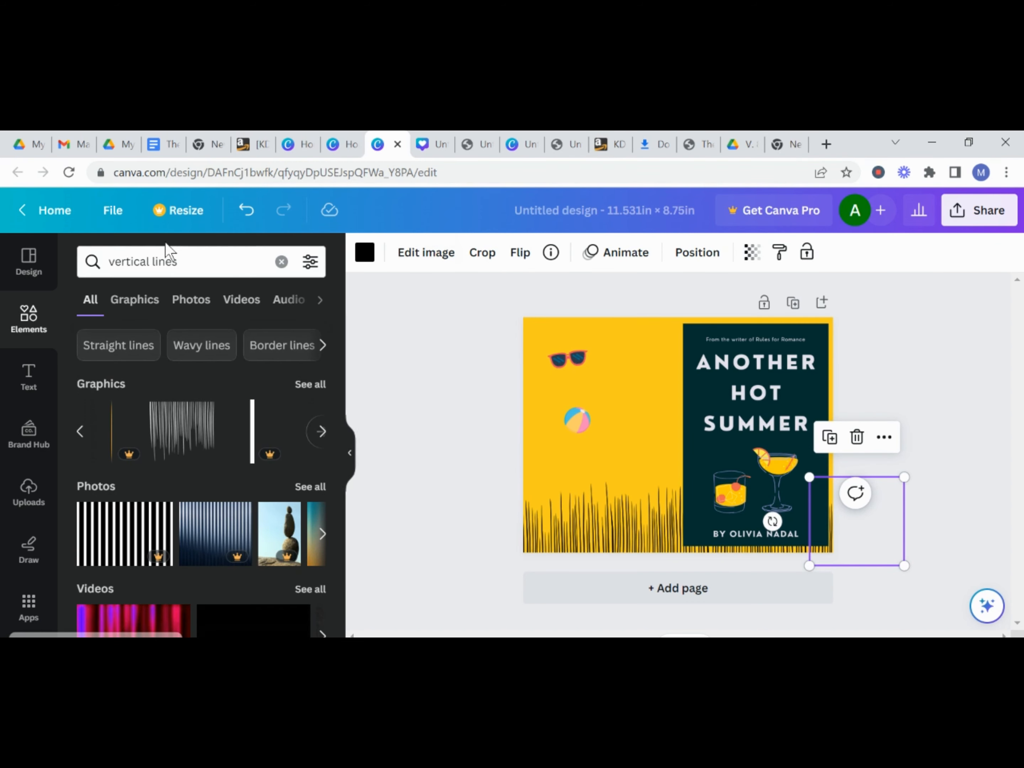
click(150, 263)
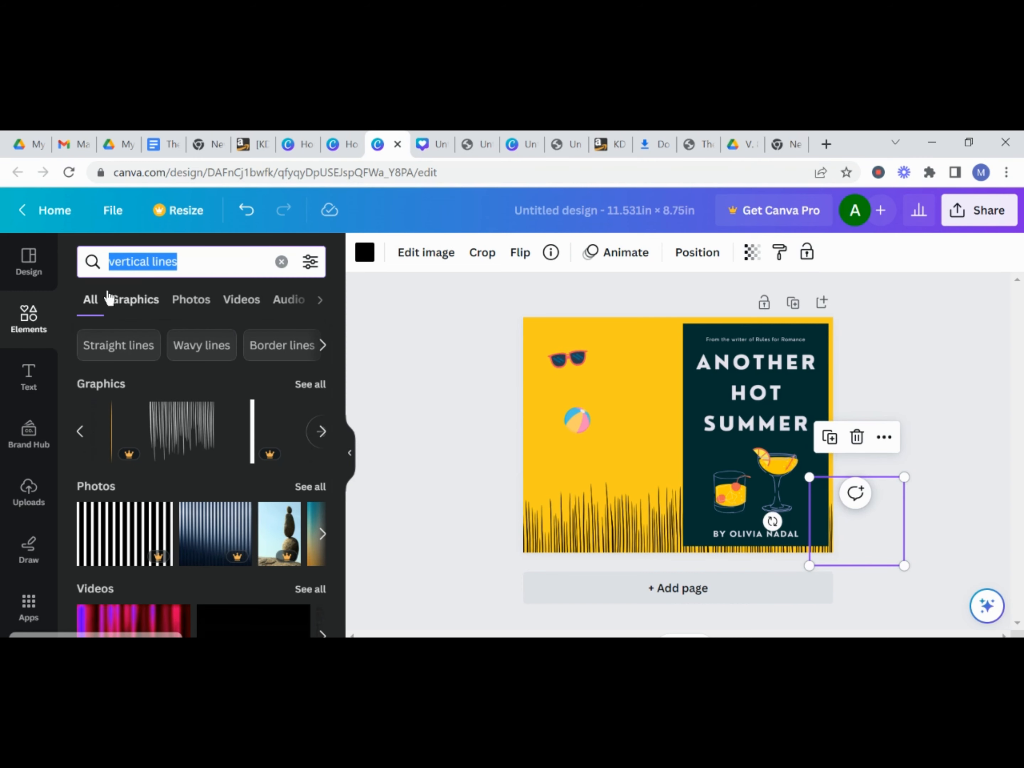
text(summer)
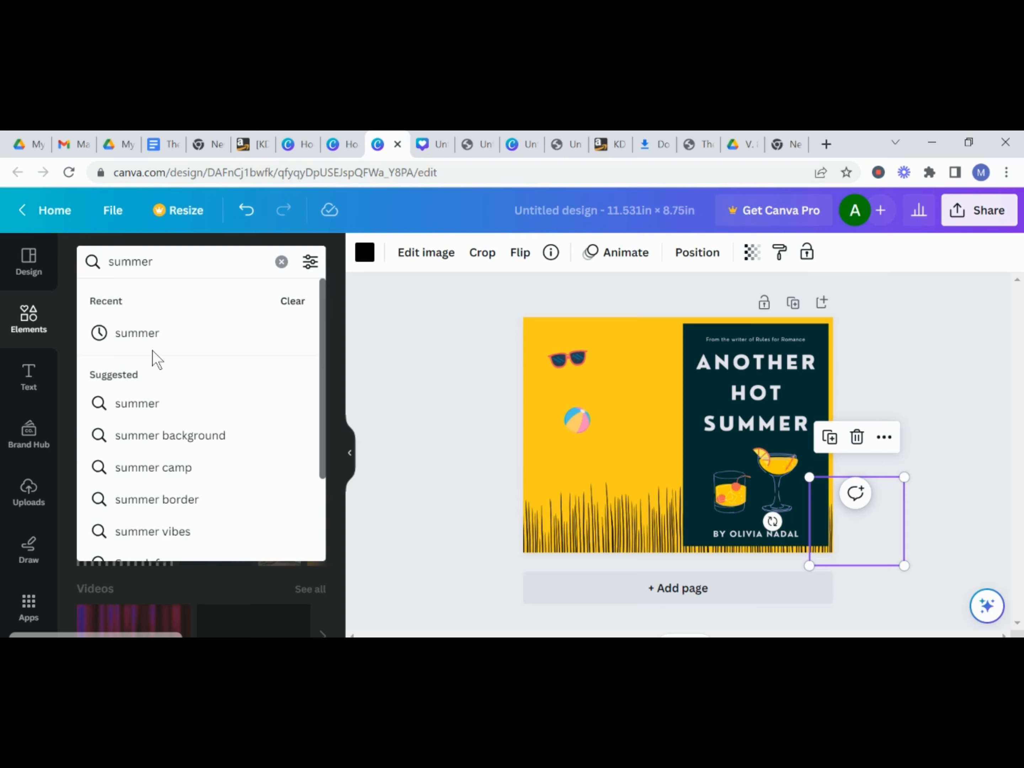
click(154, 349)
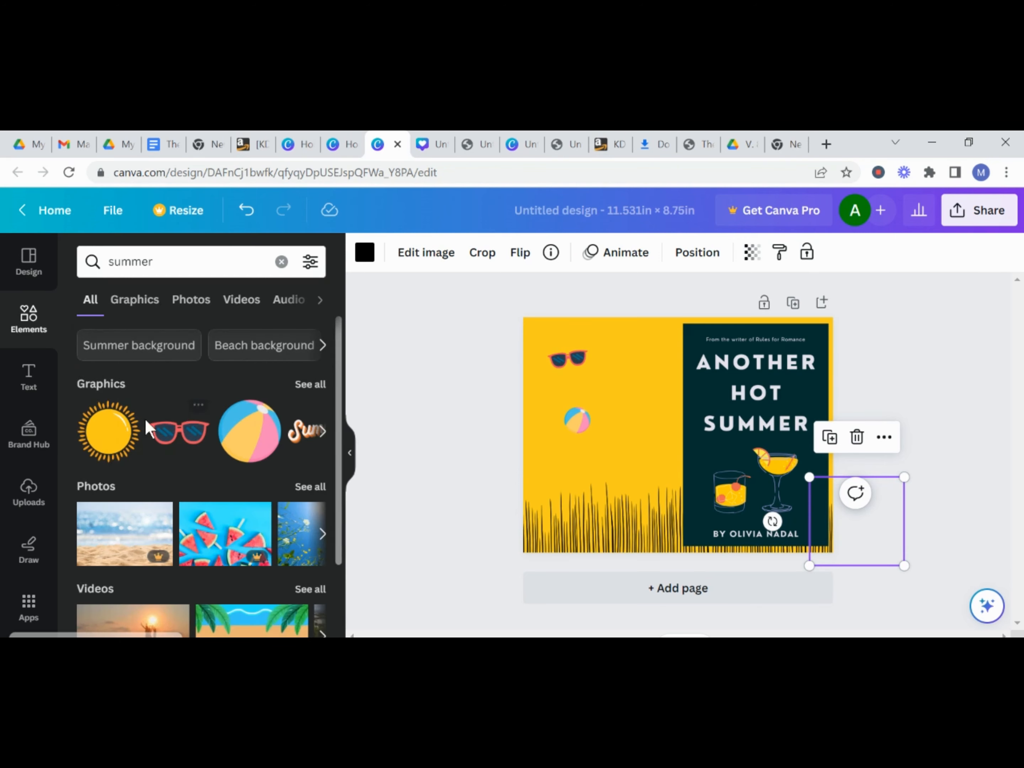
Add the blue and pink beach umbrella graphic to the back cover's left half, with the beach ball beside its pole.
click(311, 431)
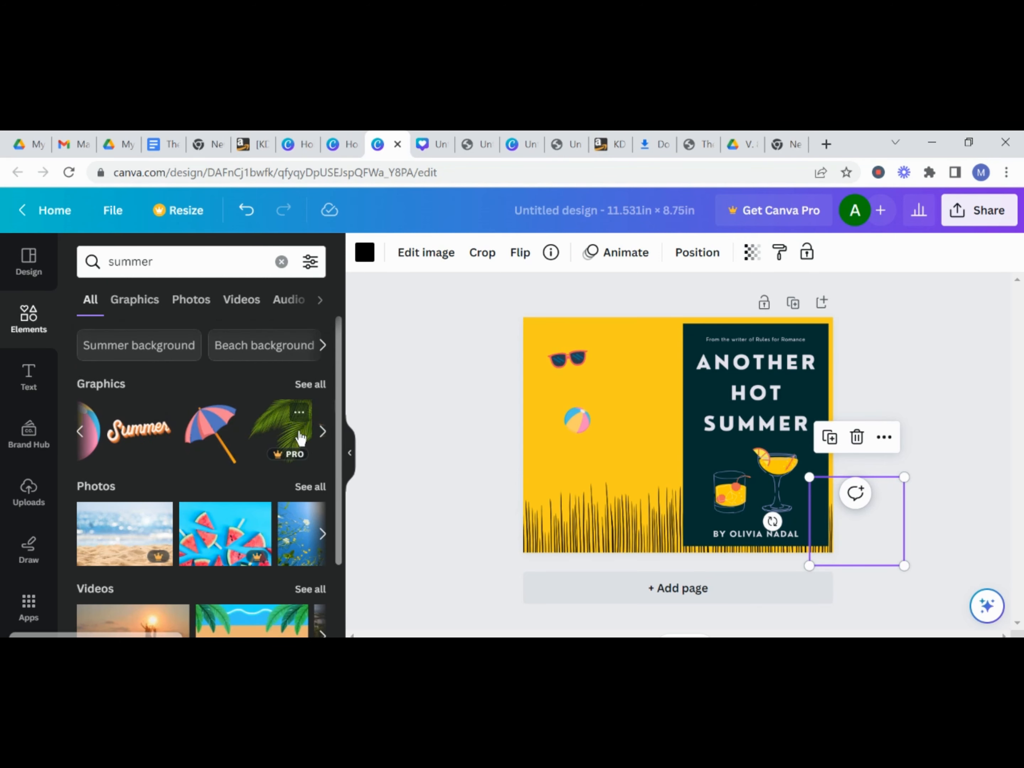
click(223, 444)
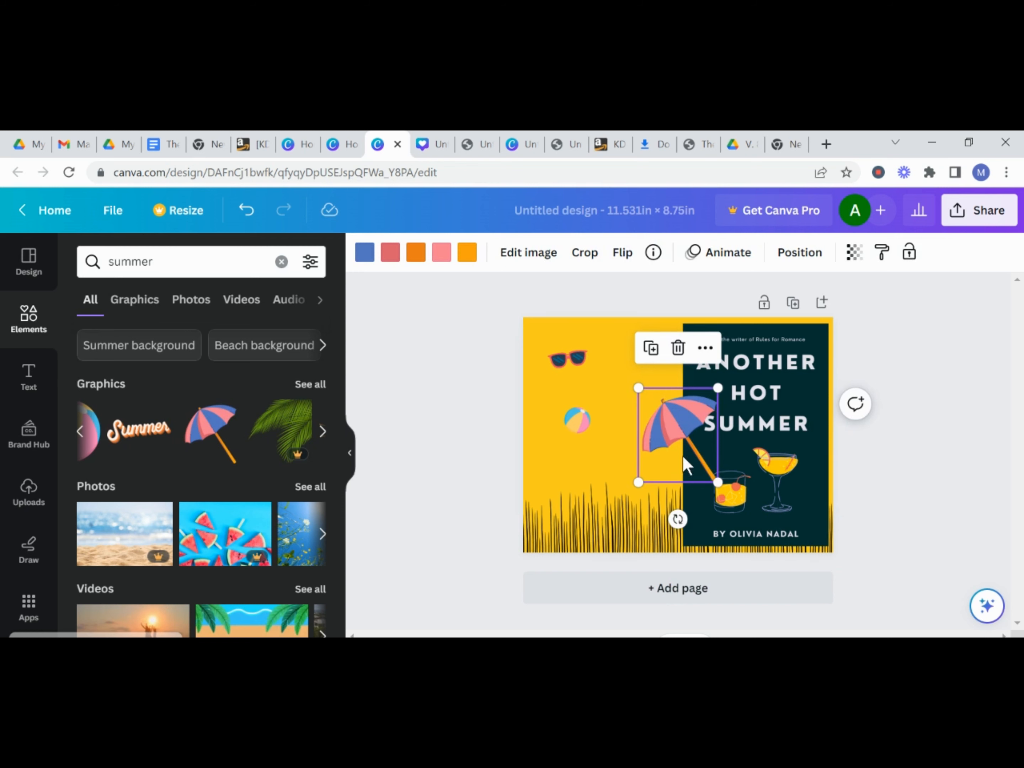
mouse_move(723, 455)
mouse_down()
mouse_move(610, 436)
mouse_move(714, 455)
mouse_up()
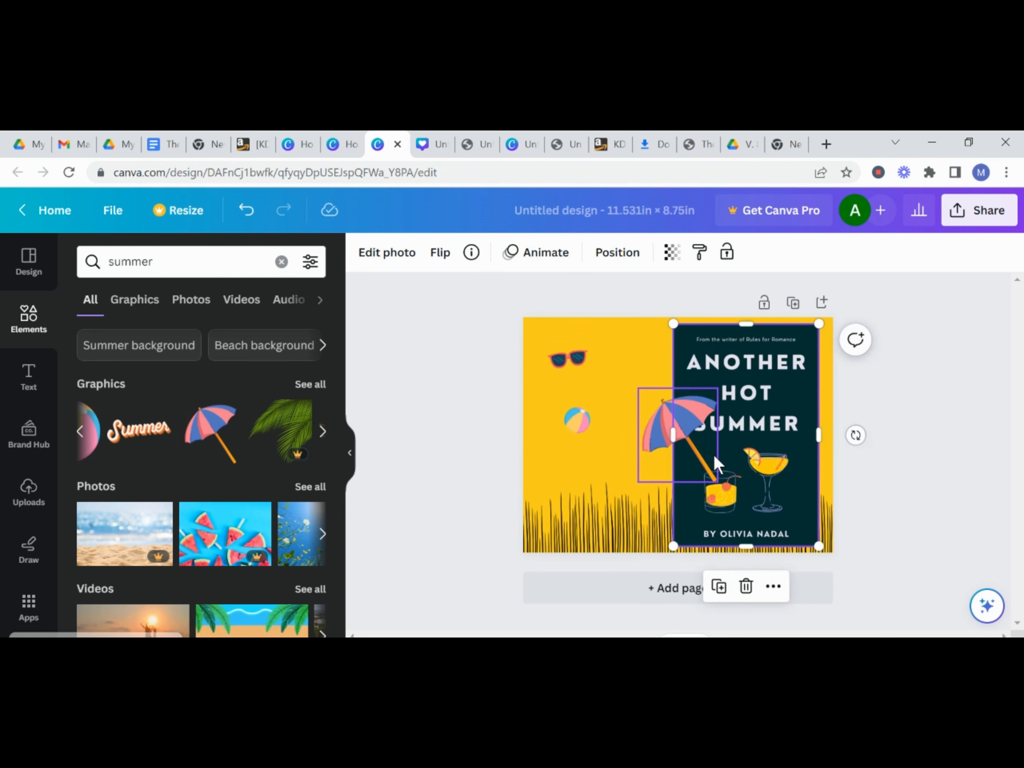
key(ctrl+z)
click(652, 457)
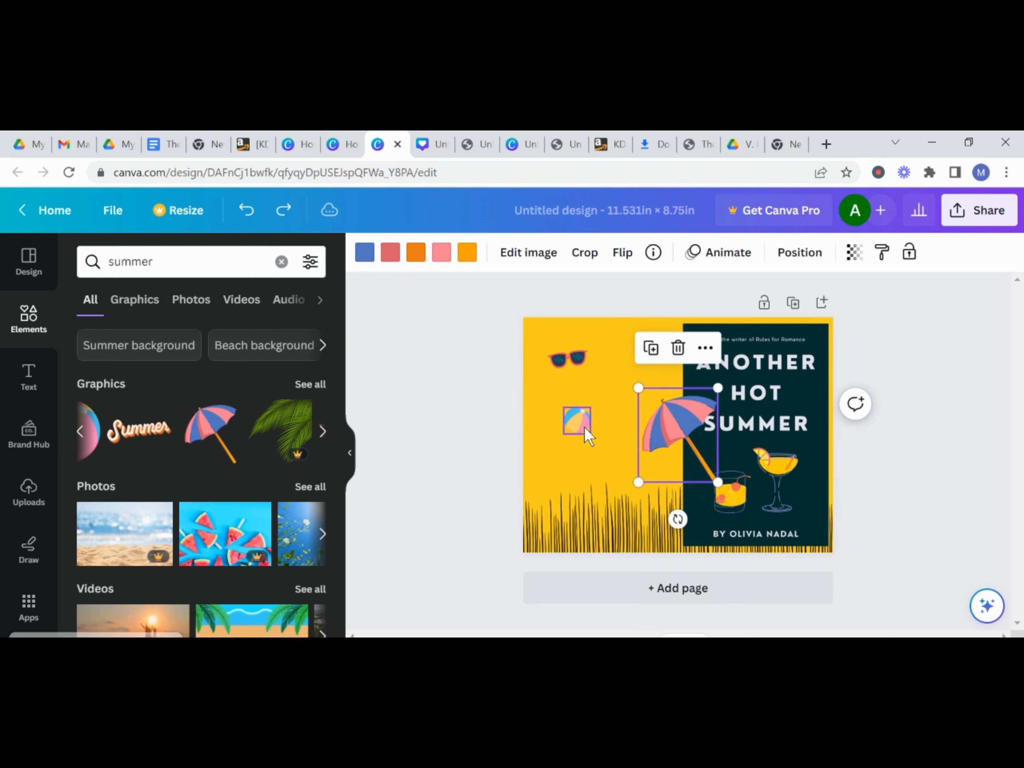
drag(585, 427, 565, 444)
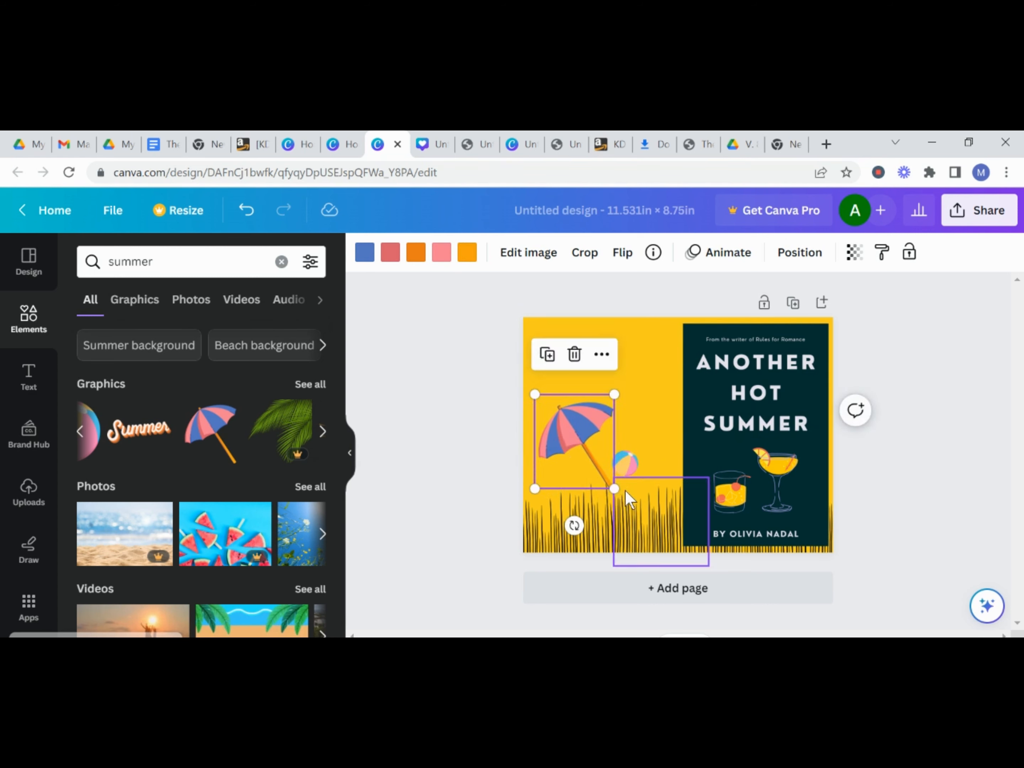
Shrink the beach umbrella so it stands just above the strokes, and bring up the full list of "summer" graphics.
drag(614, 488, 565, 446)
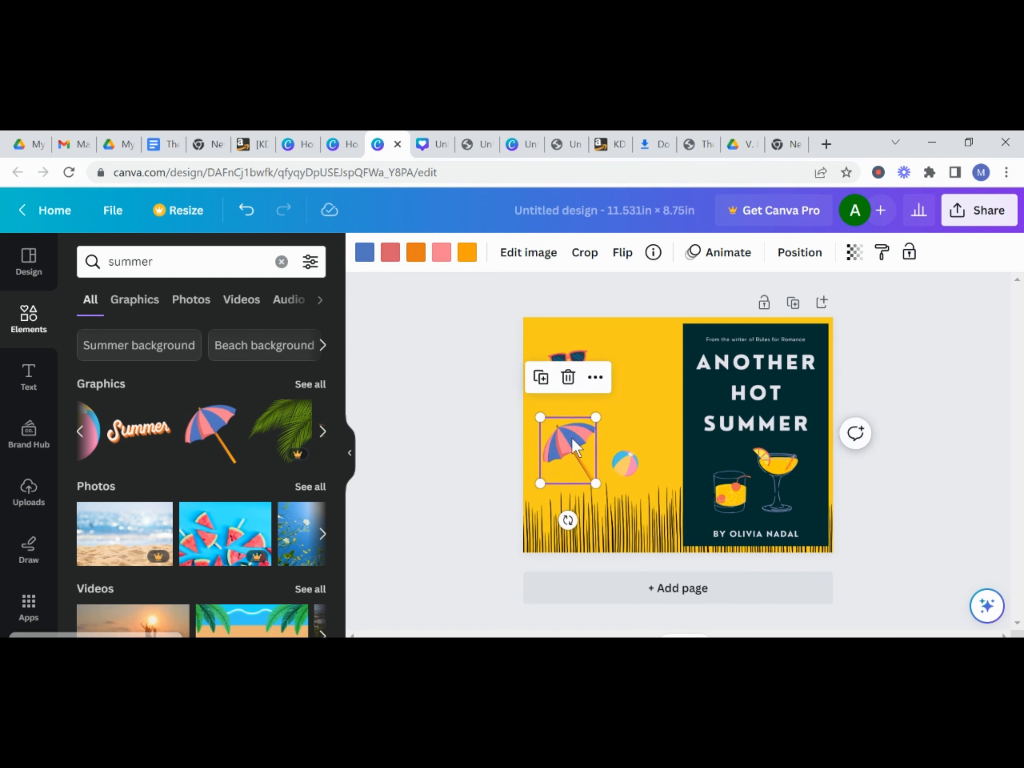
click(618, 465)
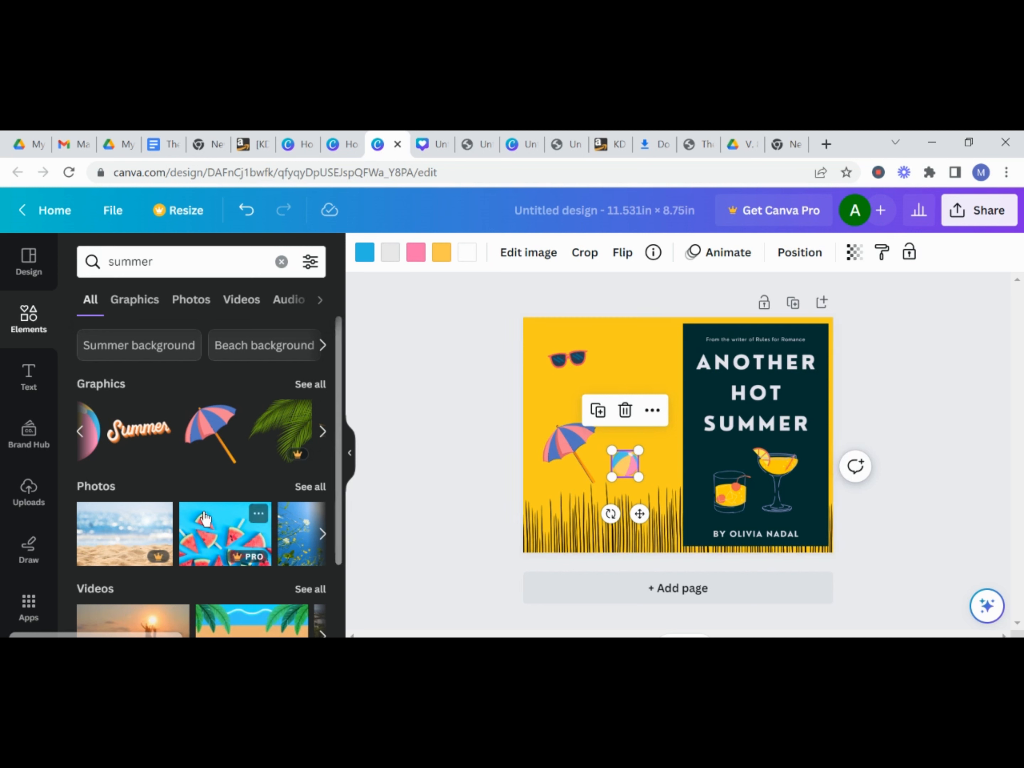
scroll(251, 458, right, 5)
scroll(251, 457, right, 5)
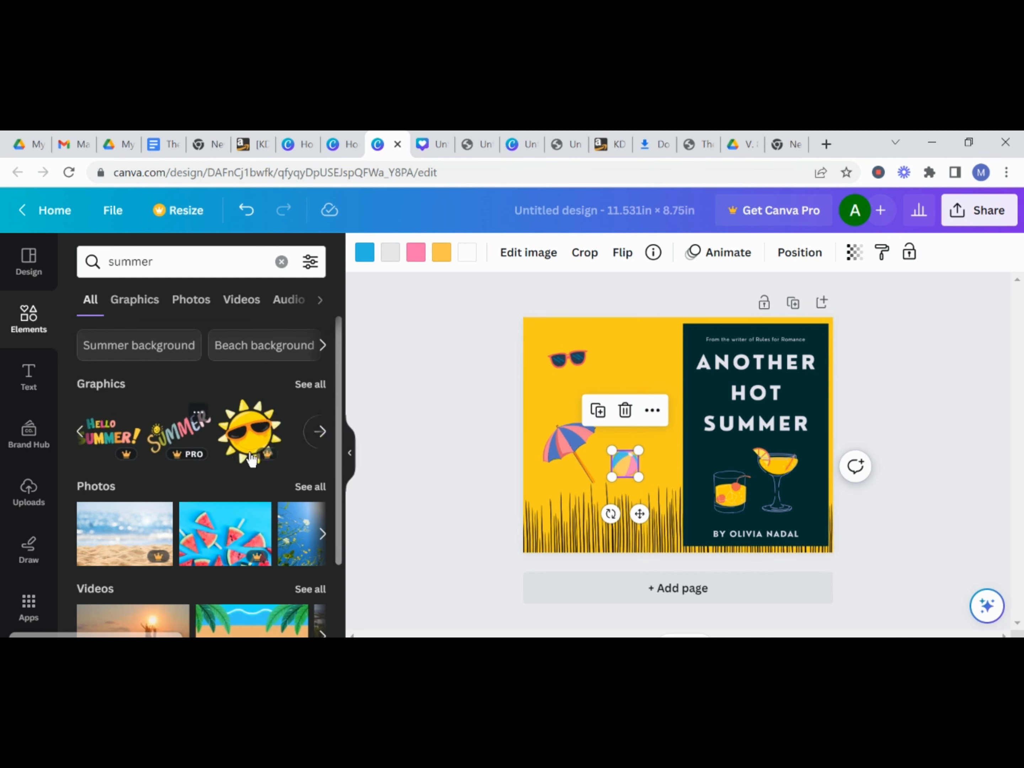
click(310, 385)
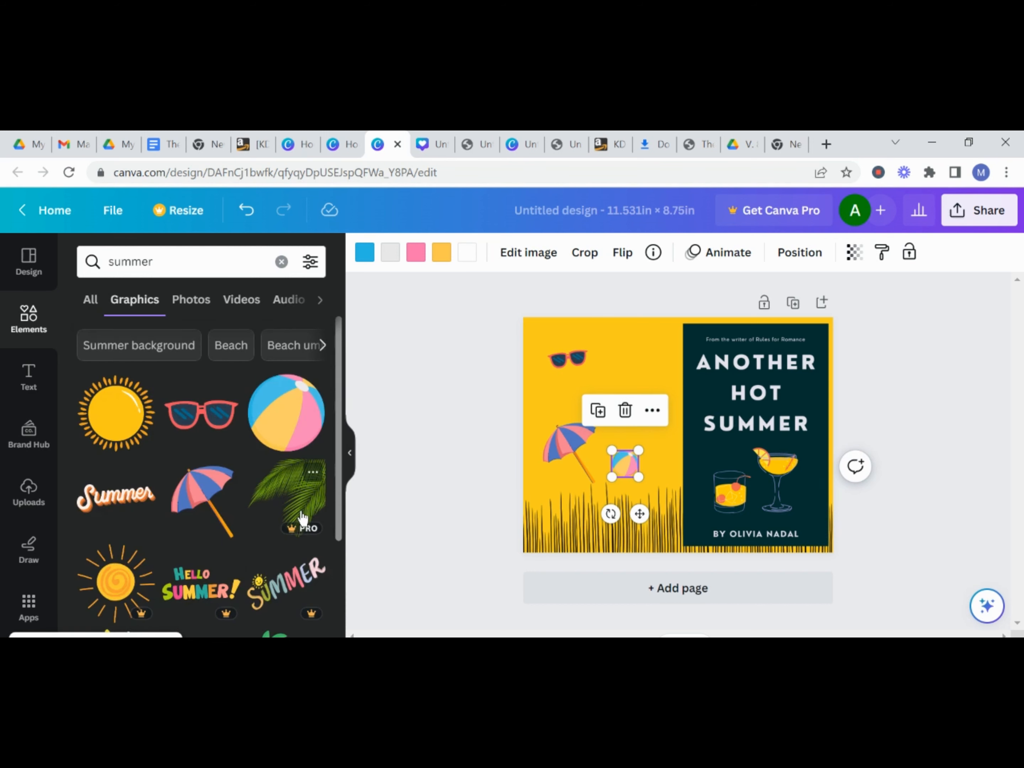
scroll(299, 521, down, 3)
scroll(302, 518, down, 2)
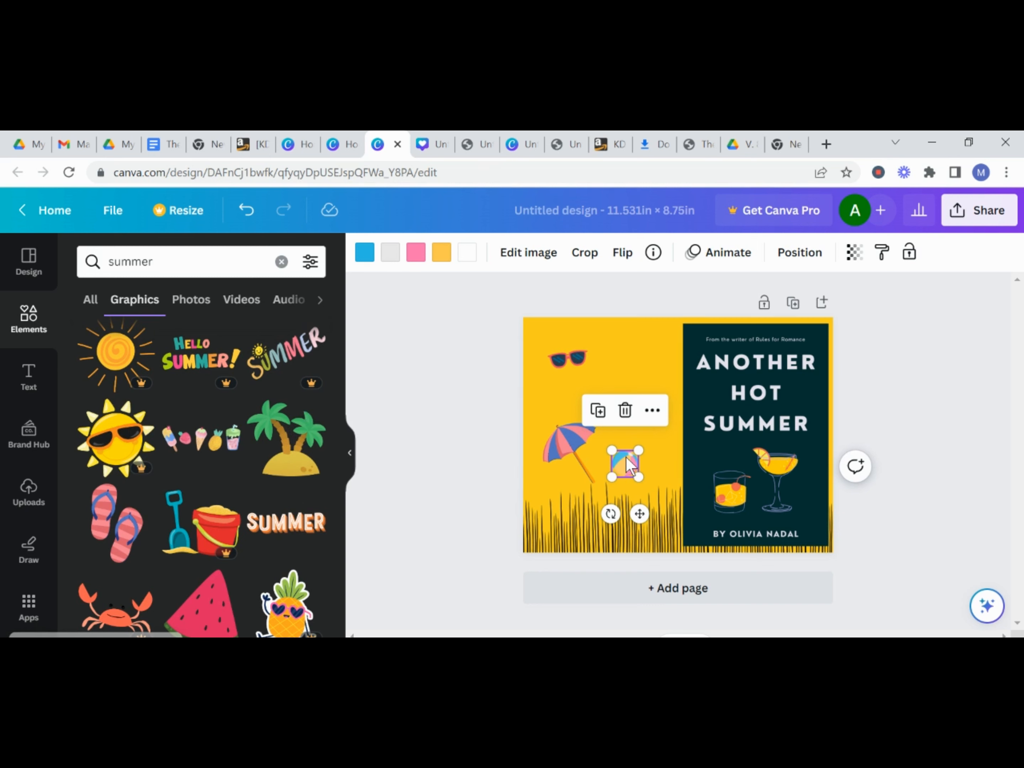
Move the beach ball up beside the sunglasses and add a palm island about 2.17 in wide, tilted about 7.9°, beside the front cover.
drag(626, 458, 624, 352)
click(286, 442)
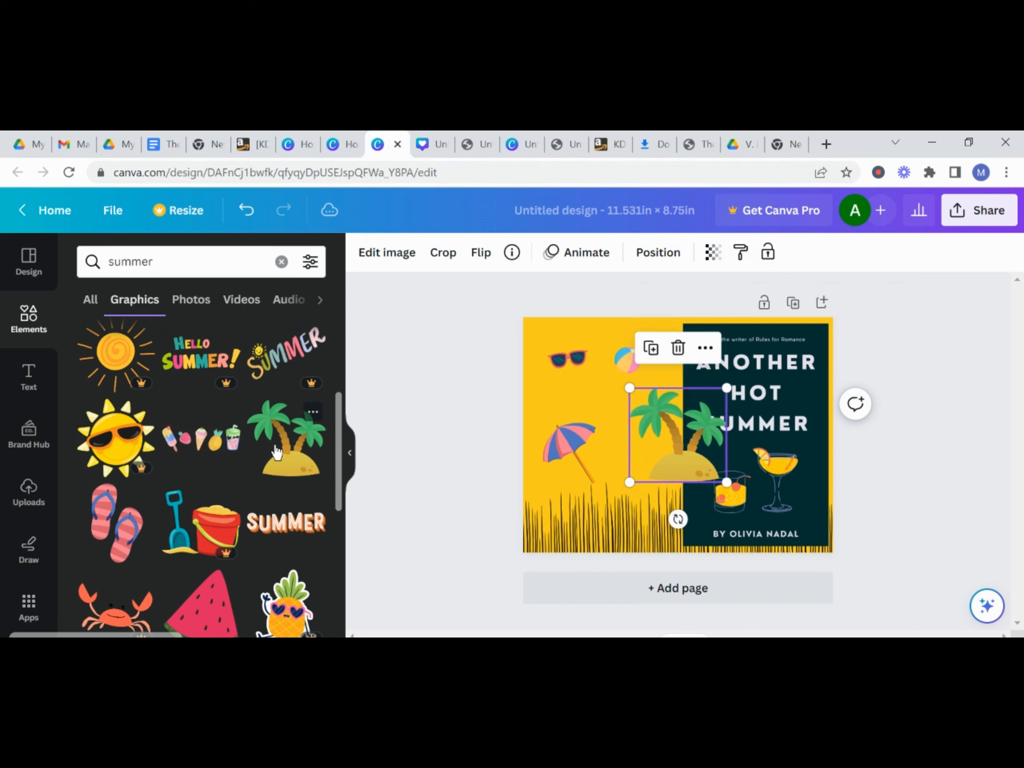
key(Escape)
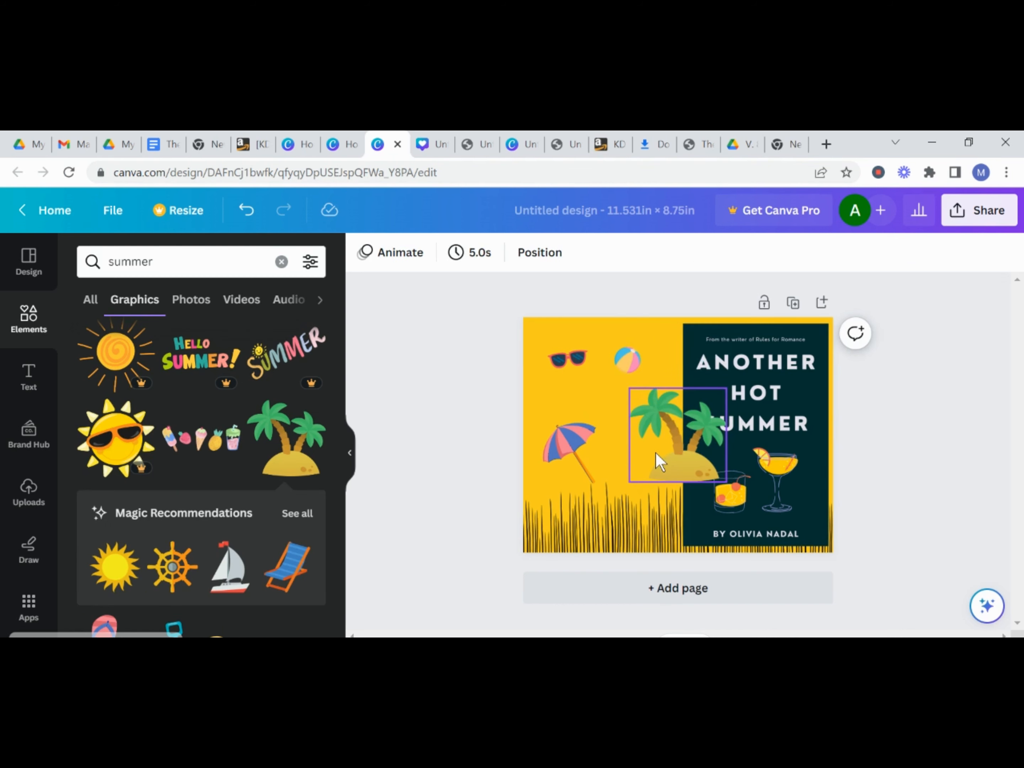
mouse_move(664, 467)
mouse_down()
mouse_move(608, 469)
mouse_move(634, 445)
mouse_move(641, 480)
mouse_move(647, 460)
mouse_move(648, 477)
mouse_move(663, 442)
mouse_up()
click(584, 488)
click(655, 446)
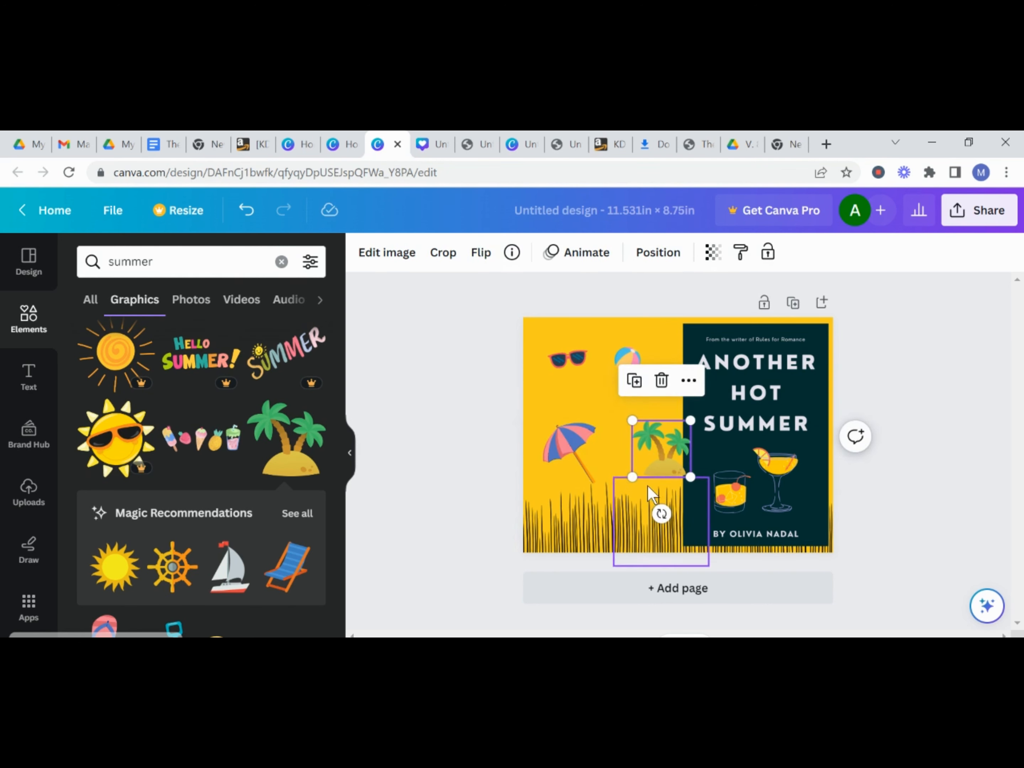
drag(661, 514, 651, 513)
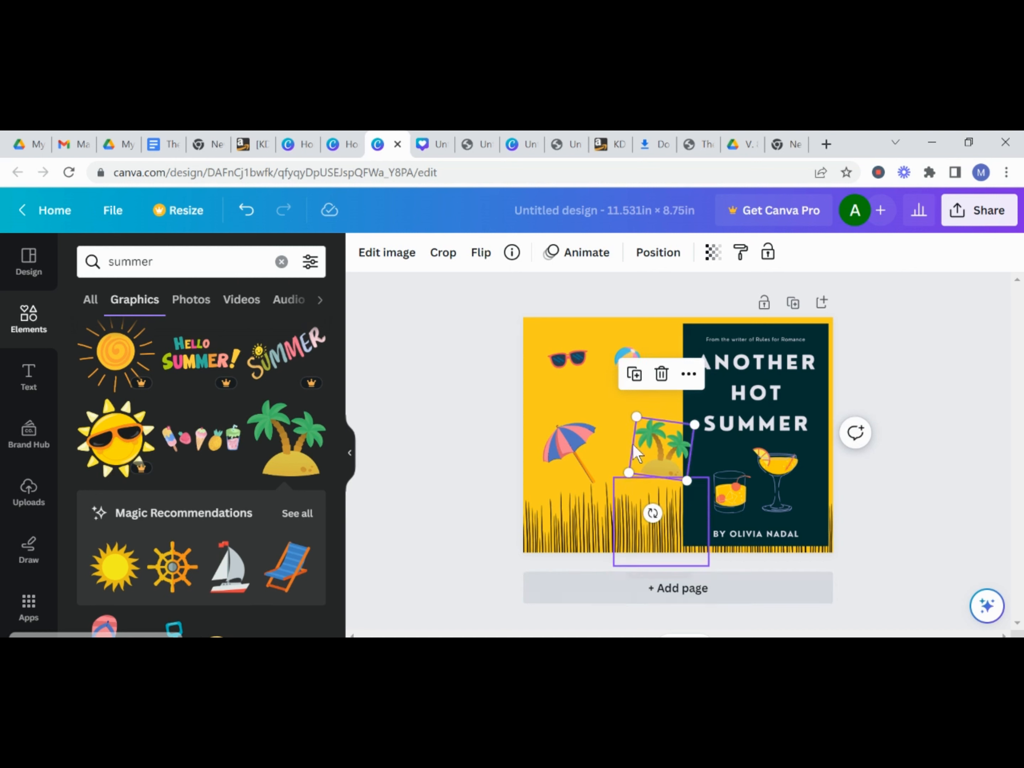
drag(655, 429, 654, 438)
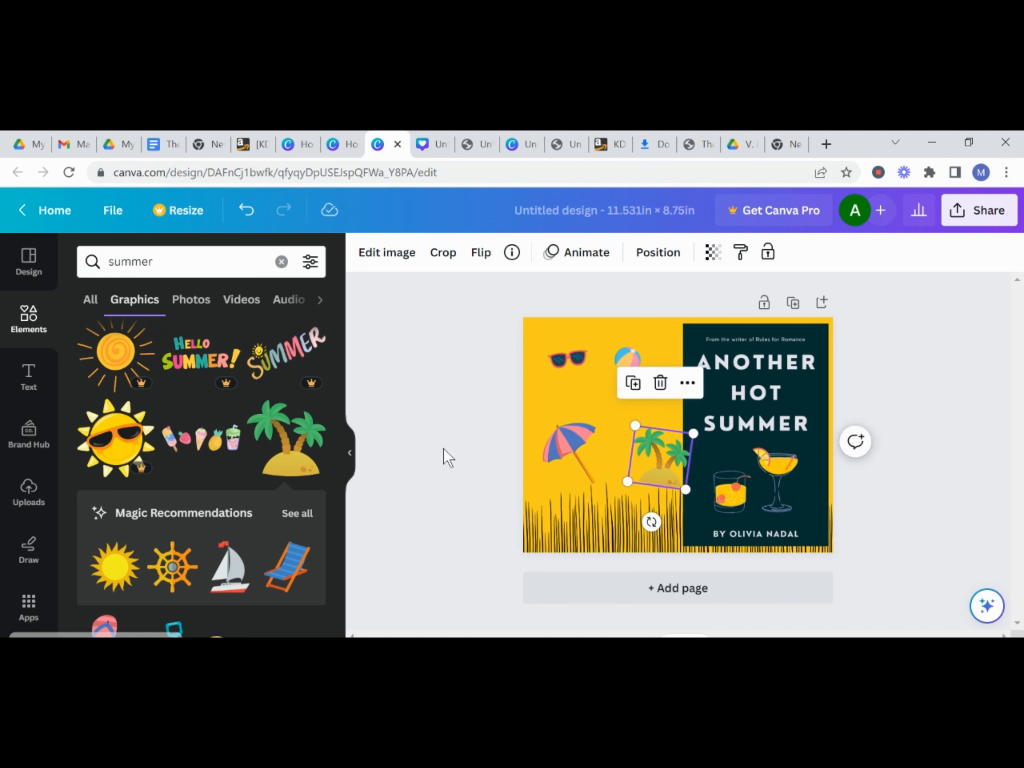
click(437, 460)
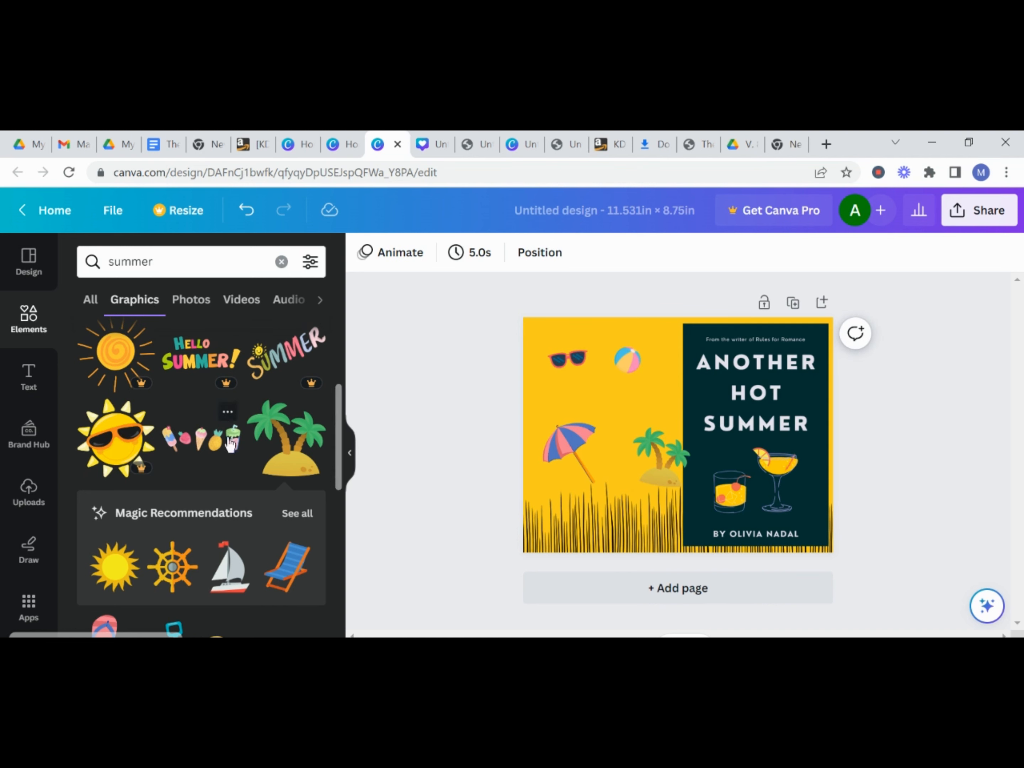
Add the pink striped flip-flops graphic, shrink and slightly tilt it, and place it between the beach ball and the front cover.
scroll(237, 442, down, 5)
click(109, 462)
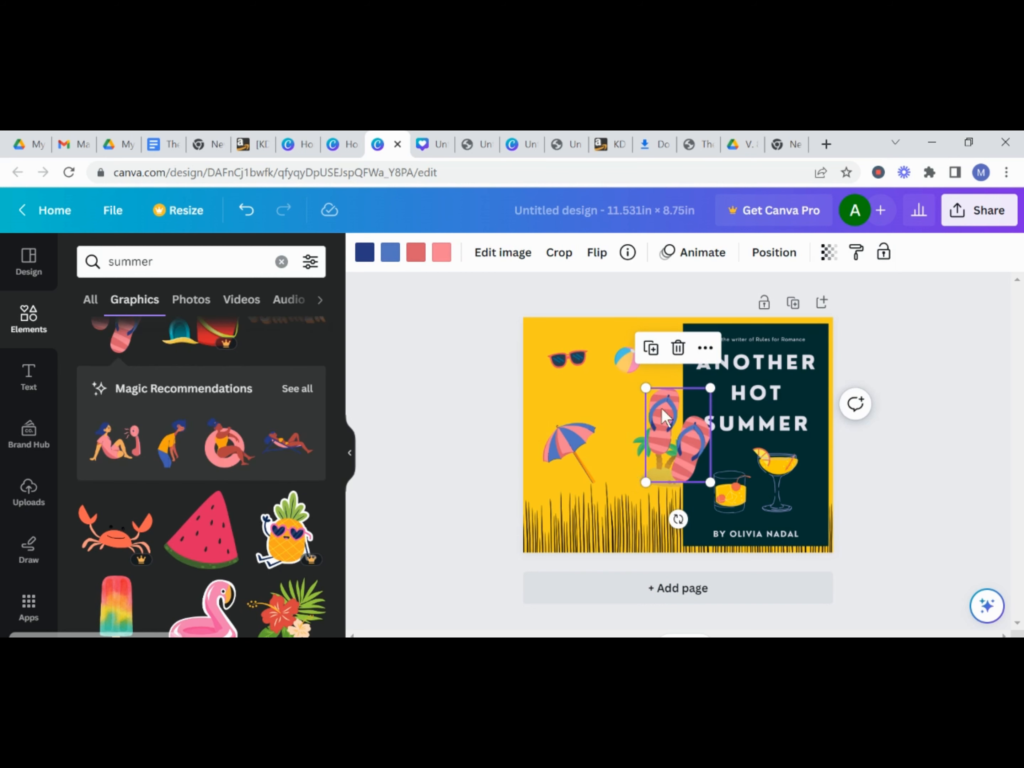
drag(662, 408, 623, 426)
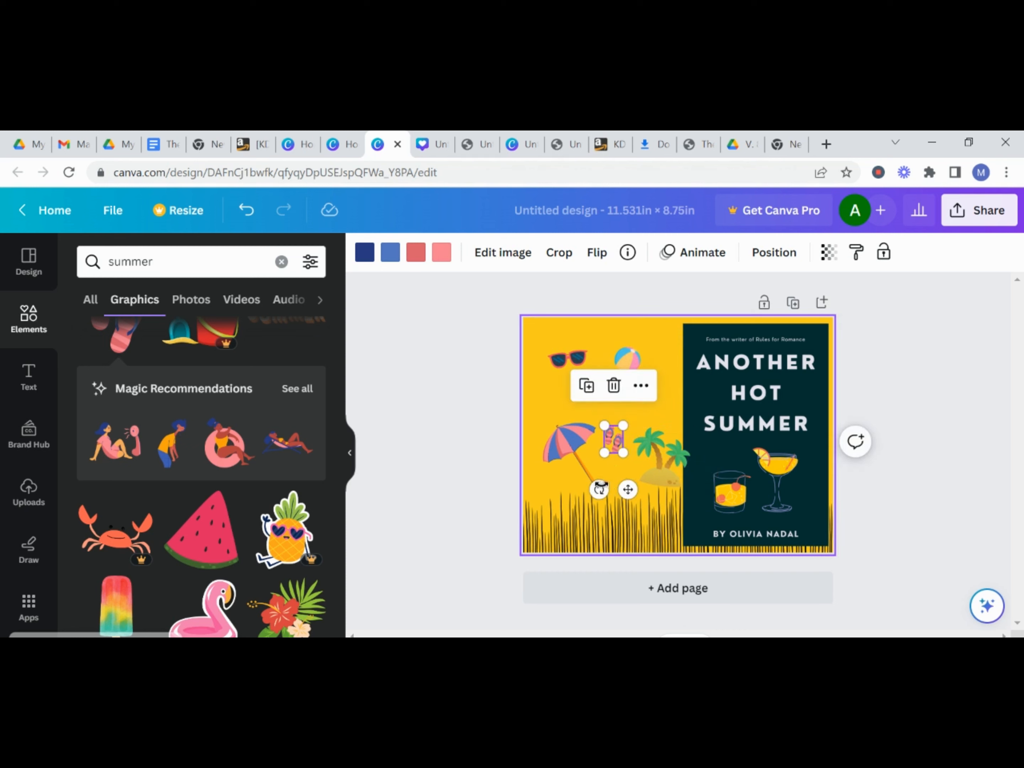
drag(599, 487, 594, 488)
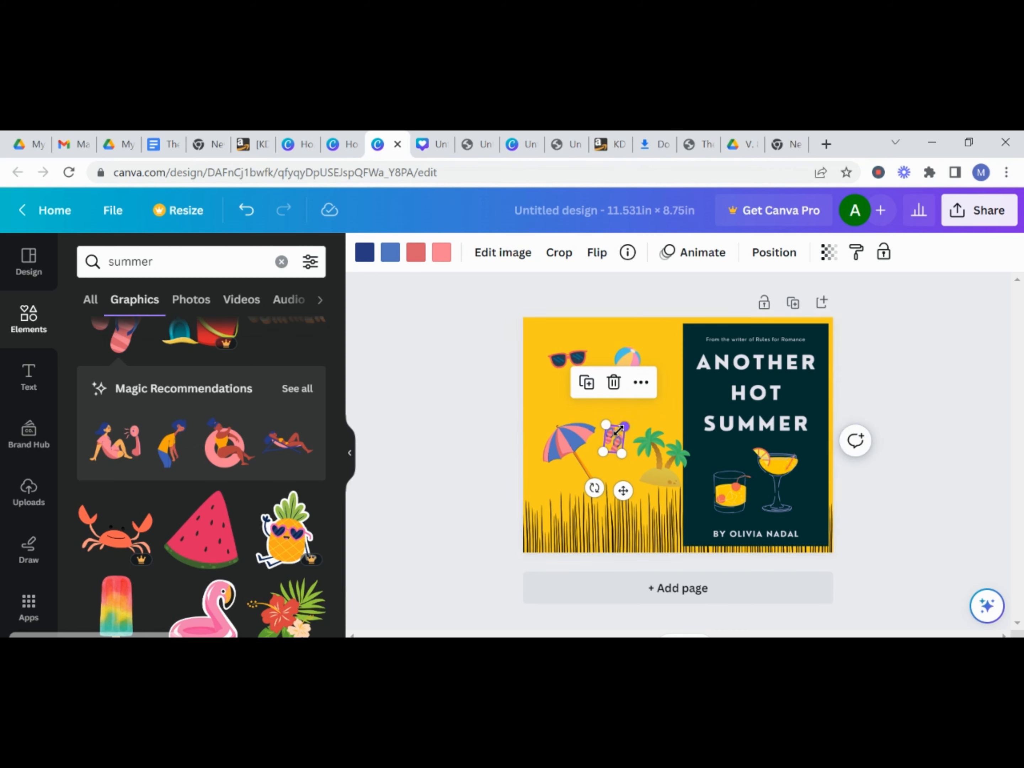
drag(619, 439, 670, 372)
Move the sunglasses between the umbrella and the palm trees, and place the flip-flops, tilted further, on the strokes below them.
click(627, 367)
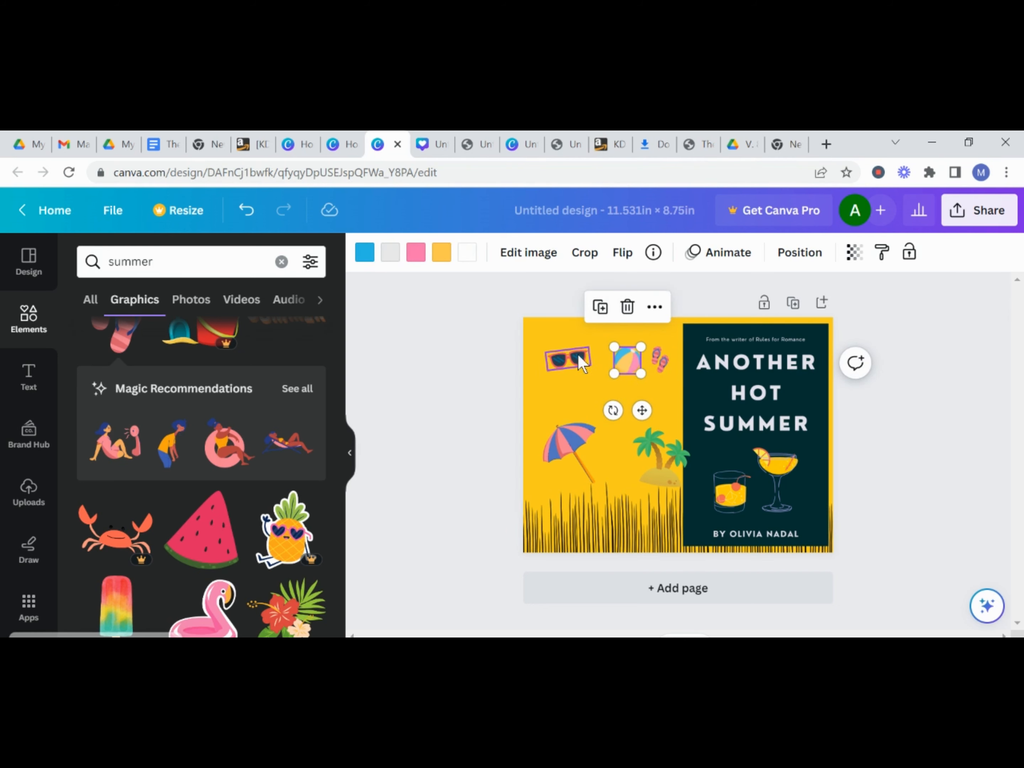
drag(572, 361, 632, 476)
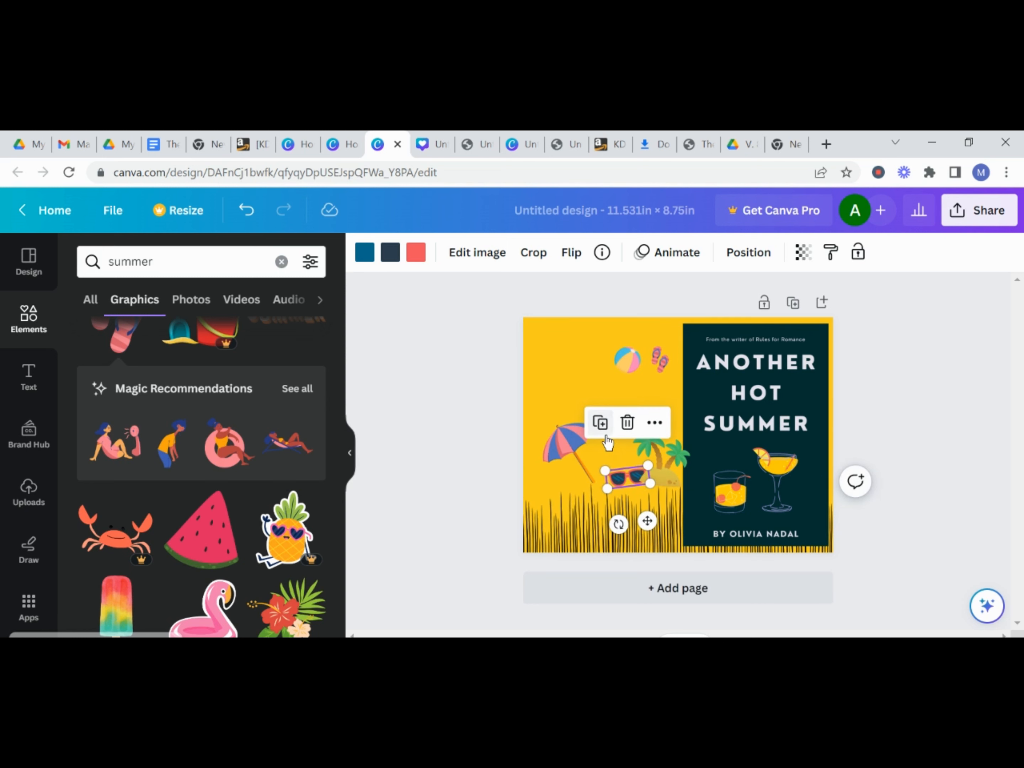
click(557, 478)
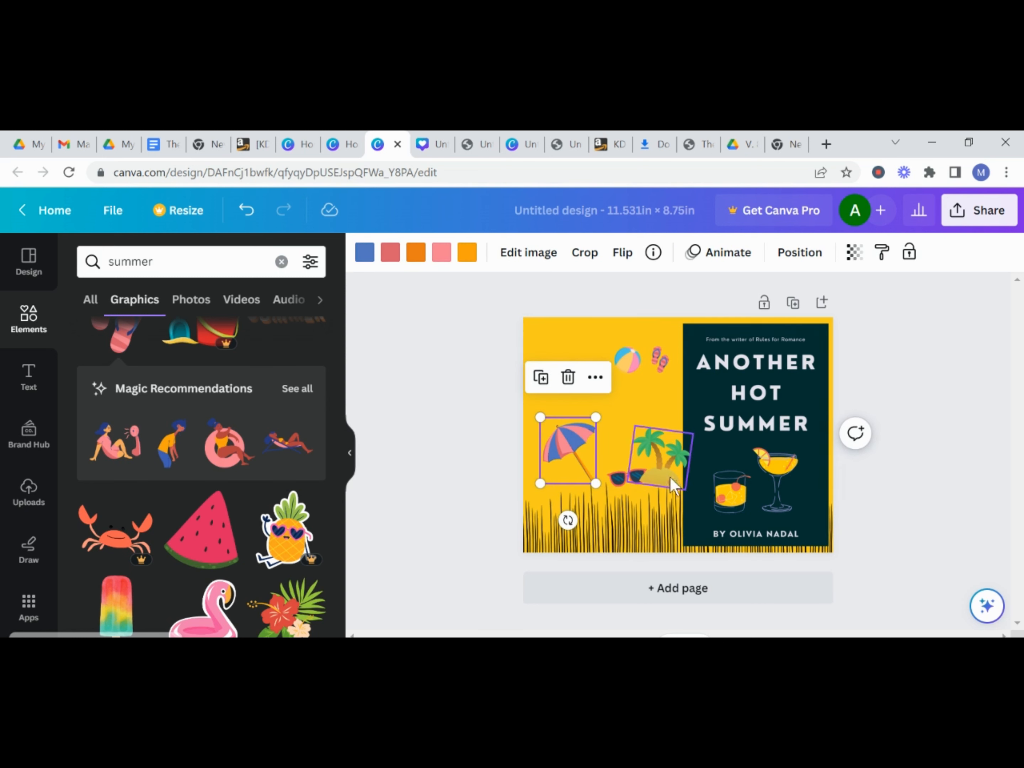
drag(622, 476, 618, 412)
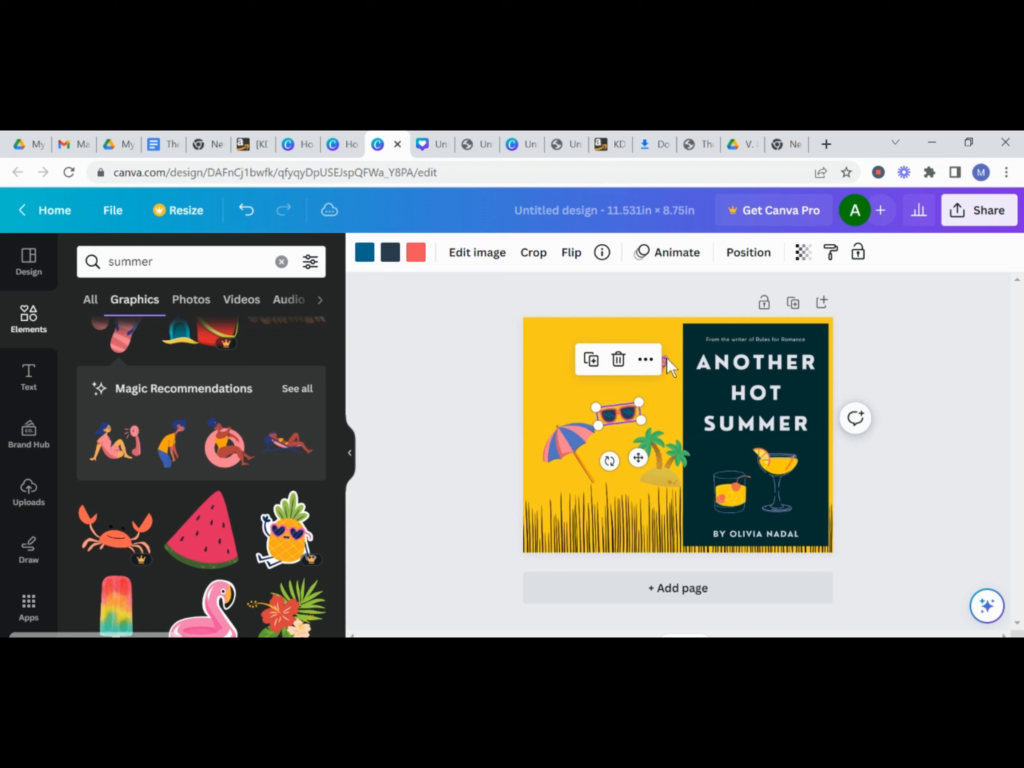
drag(665, 364, 632, 483)
drag(611, 530, 616, 481)
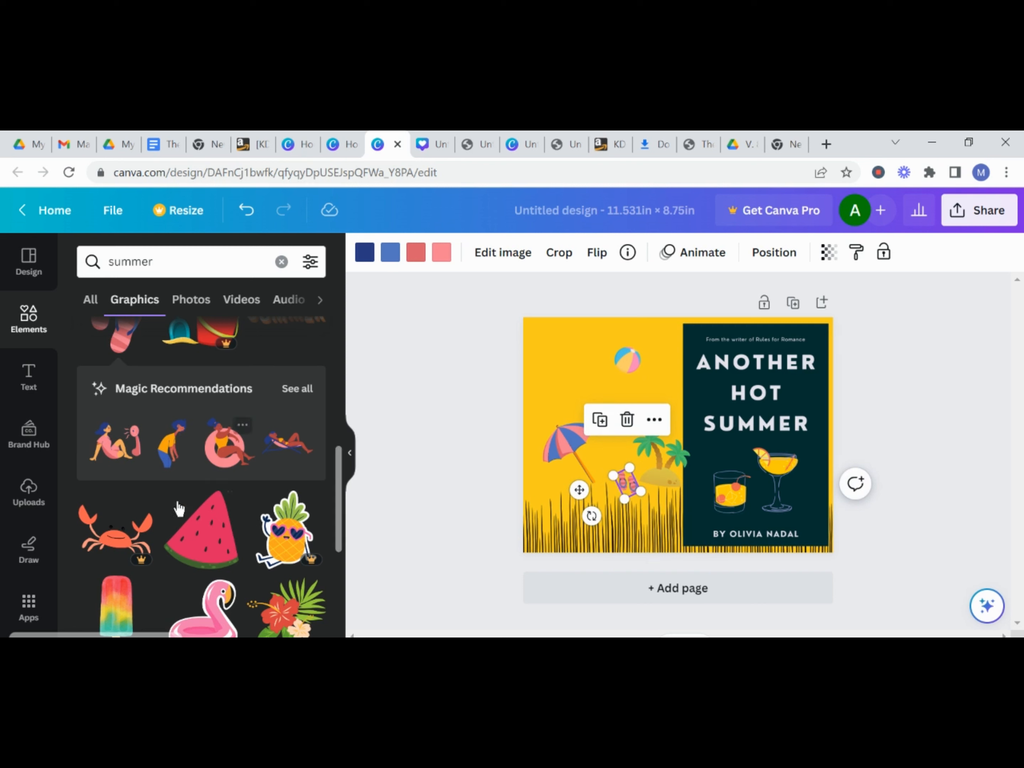
Add the recommended woman-in-swim-ring graphic at a small size beside the flip-flops, and move the beach umbrella over her head.
scroll(169, 537, down, 1)
scroll(171, 539, up, 1)
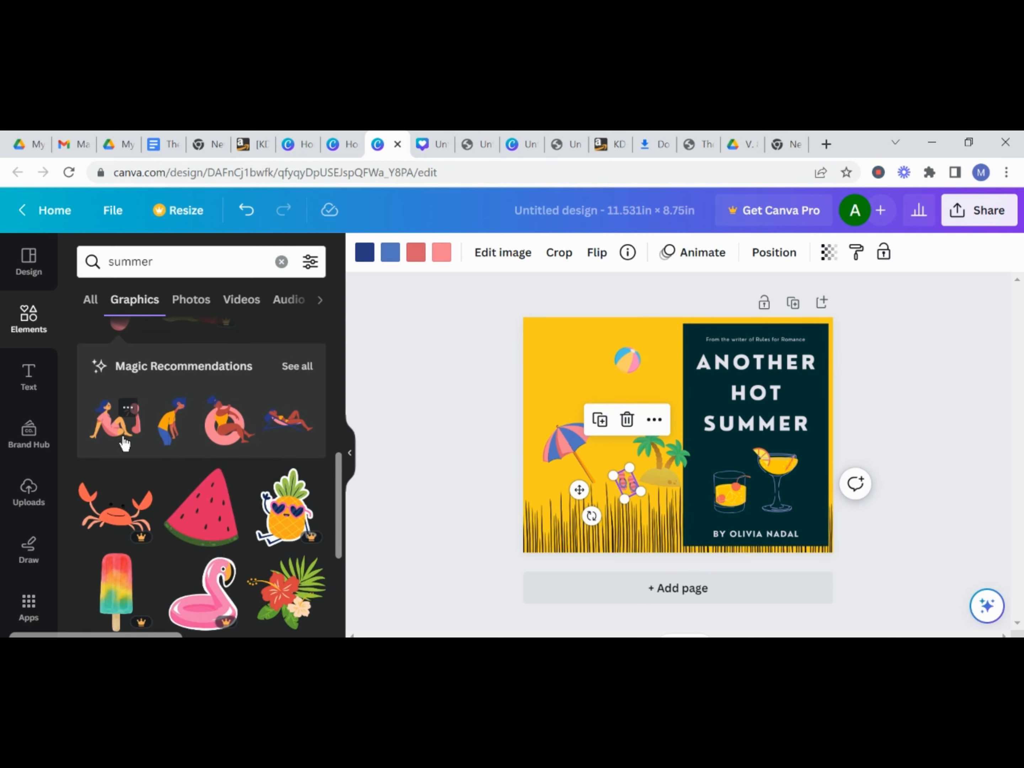
click(225, 429)
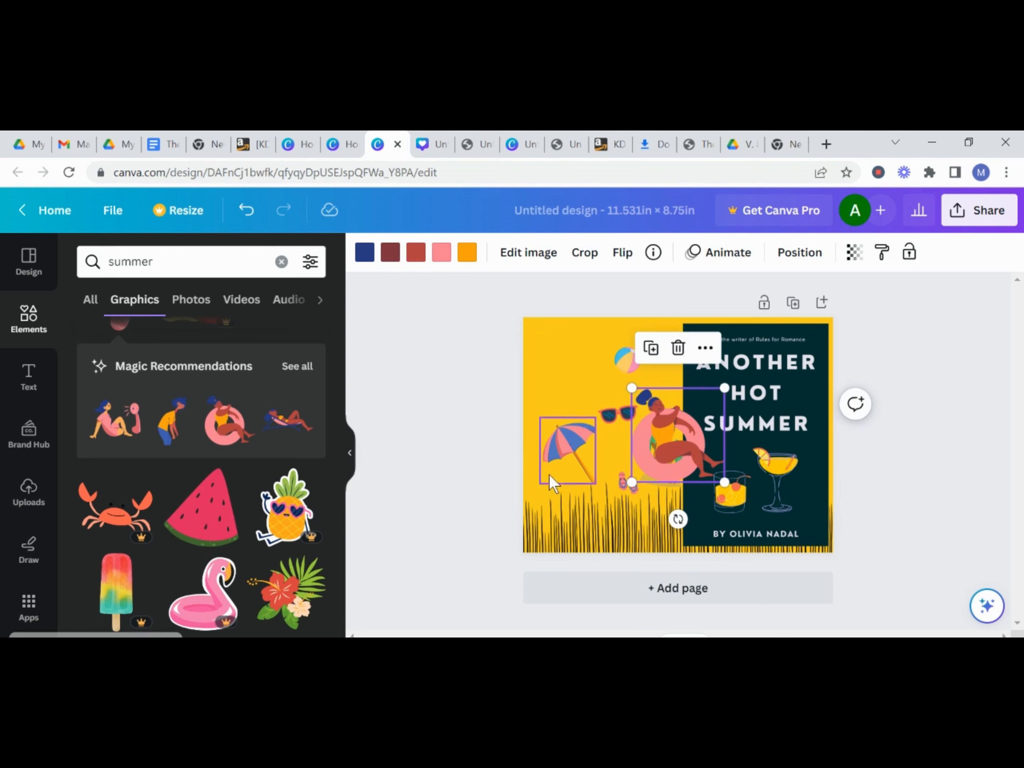
drag(632, 483, 581, 464)
drag(570, 358, 558, 428)
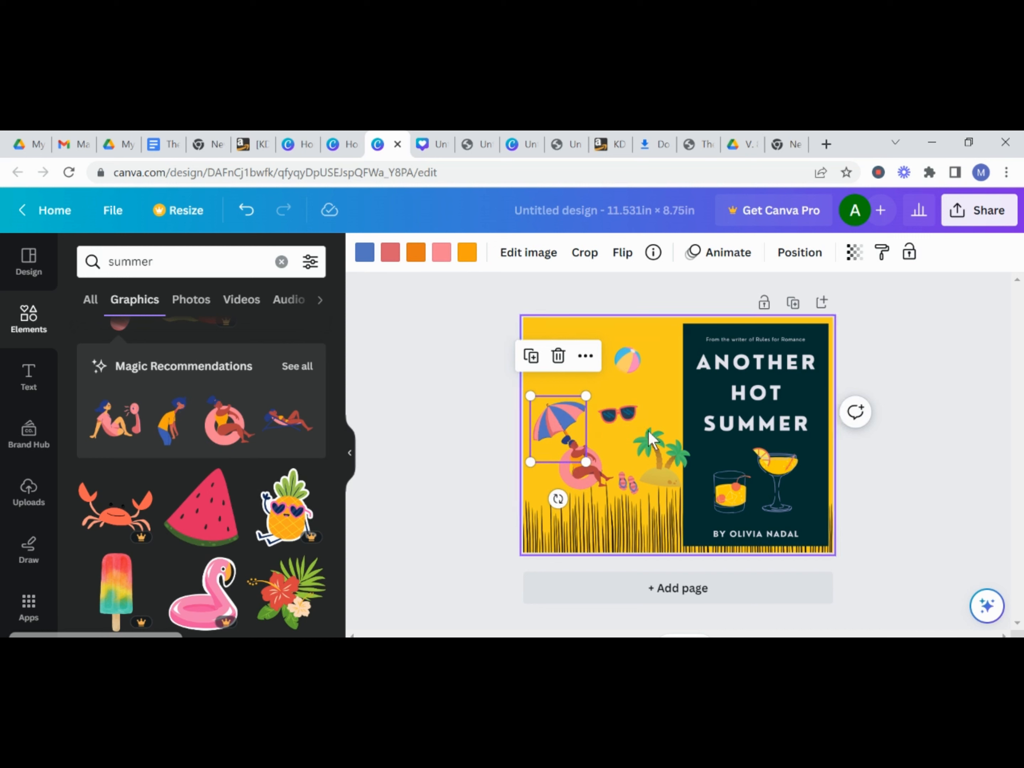
Shrink the sunglasses to about 0.78 × 0.33 in, bring them to the front and place them at about X 0.27 in, Y 6.01 in.
click(622, 448)
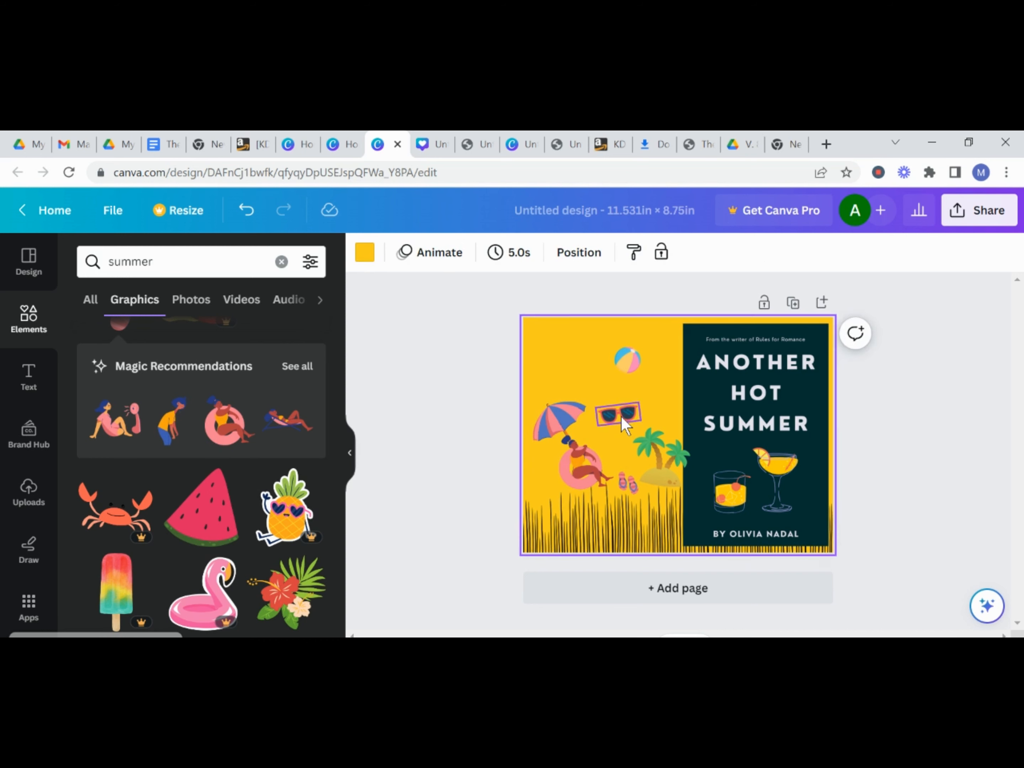
drag(621, 416, 672, 524)
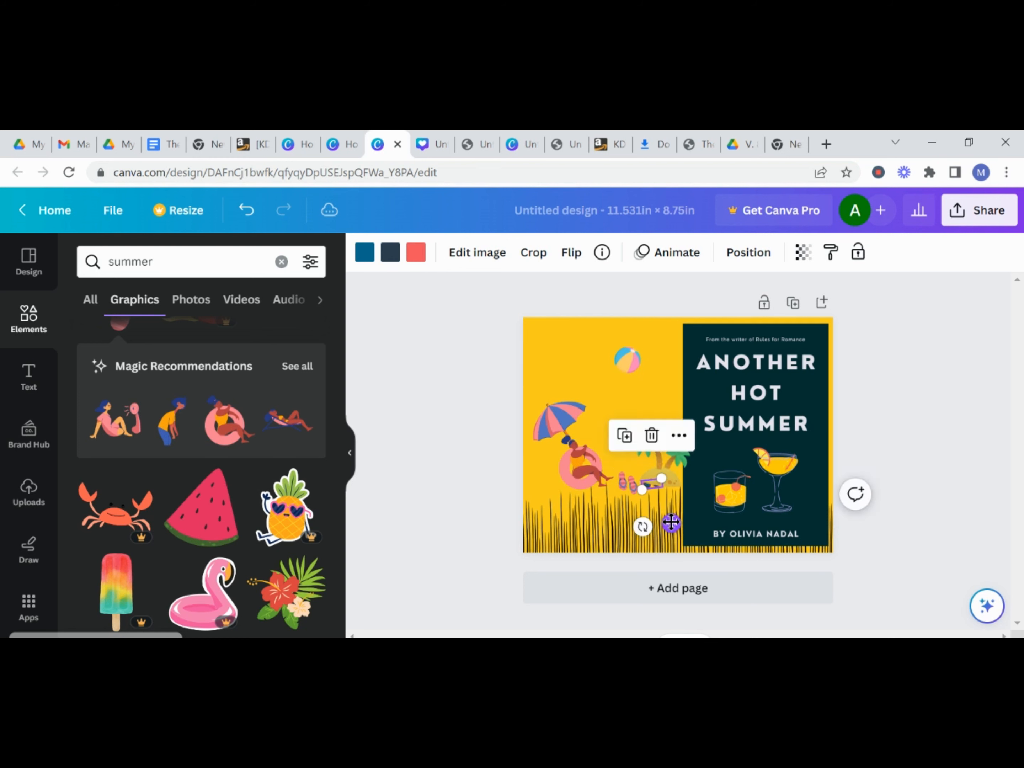
click(603, 254)
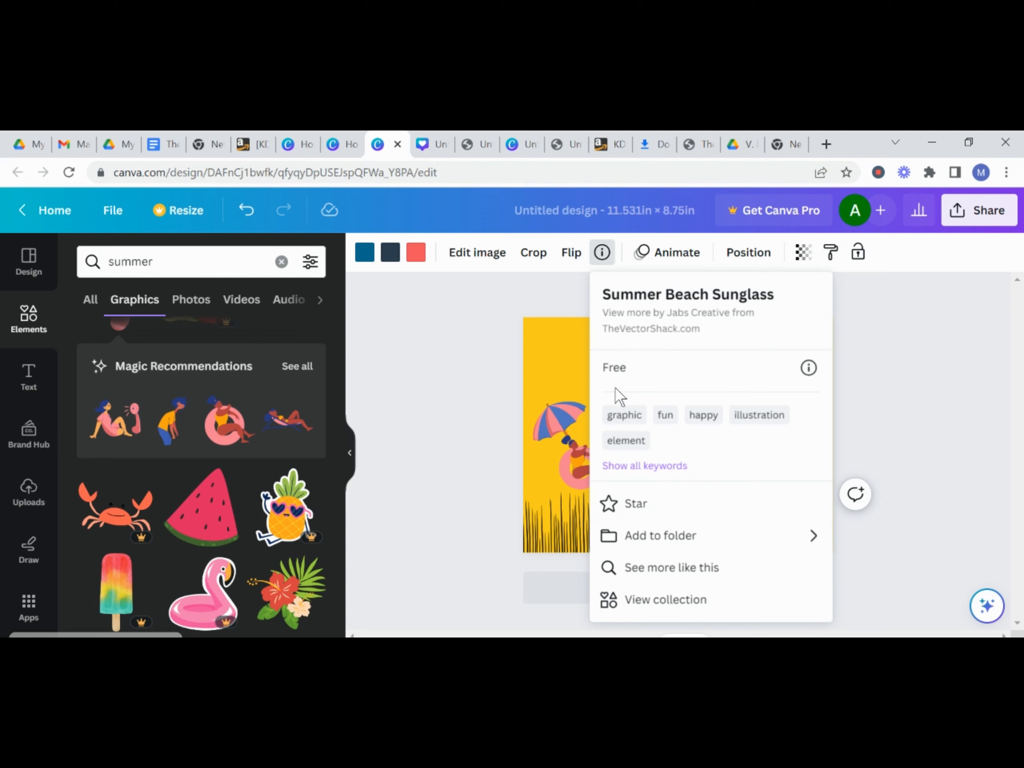
click(755, 254)
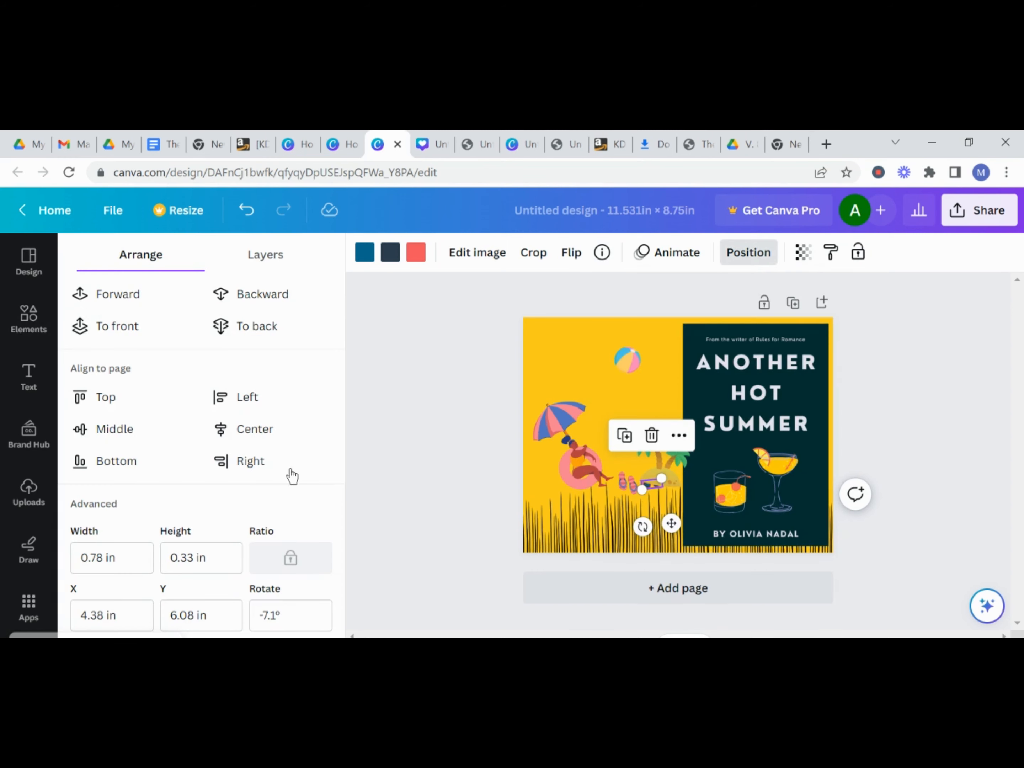
click(140, 324)
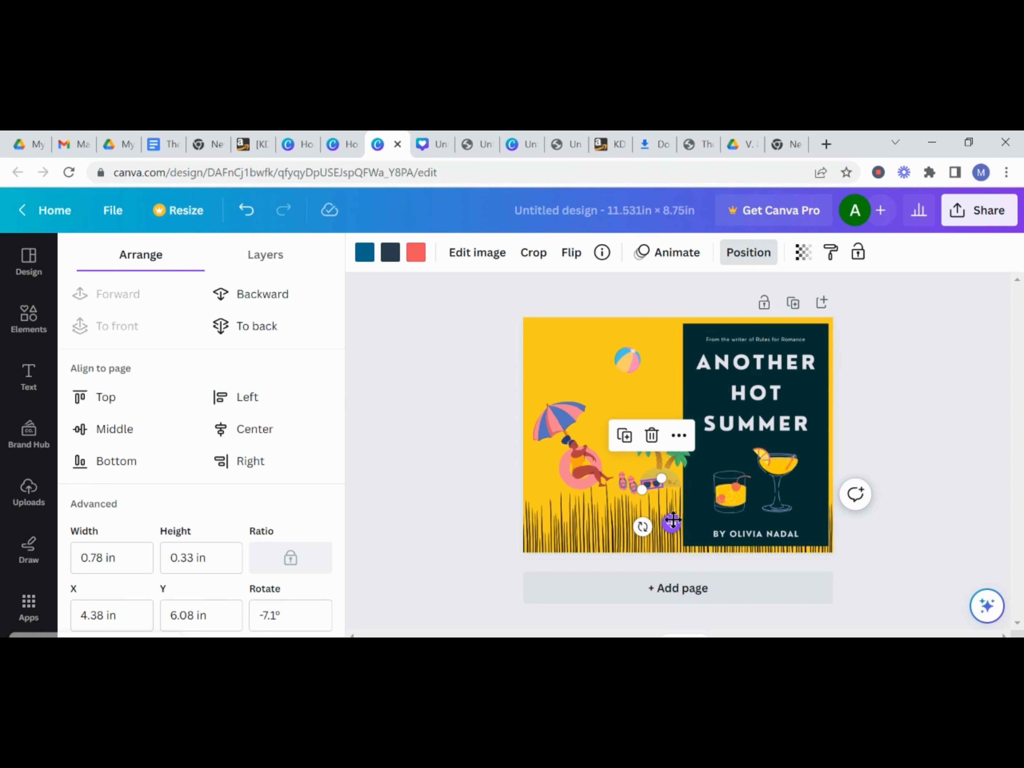
drag(672, 521, 561, 518)
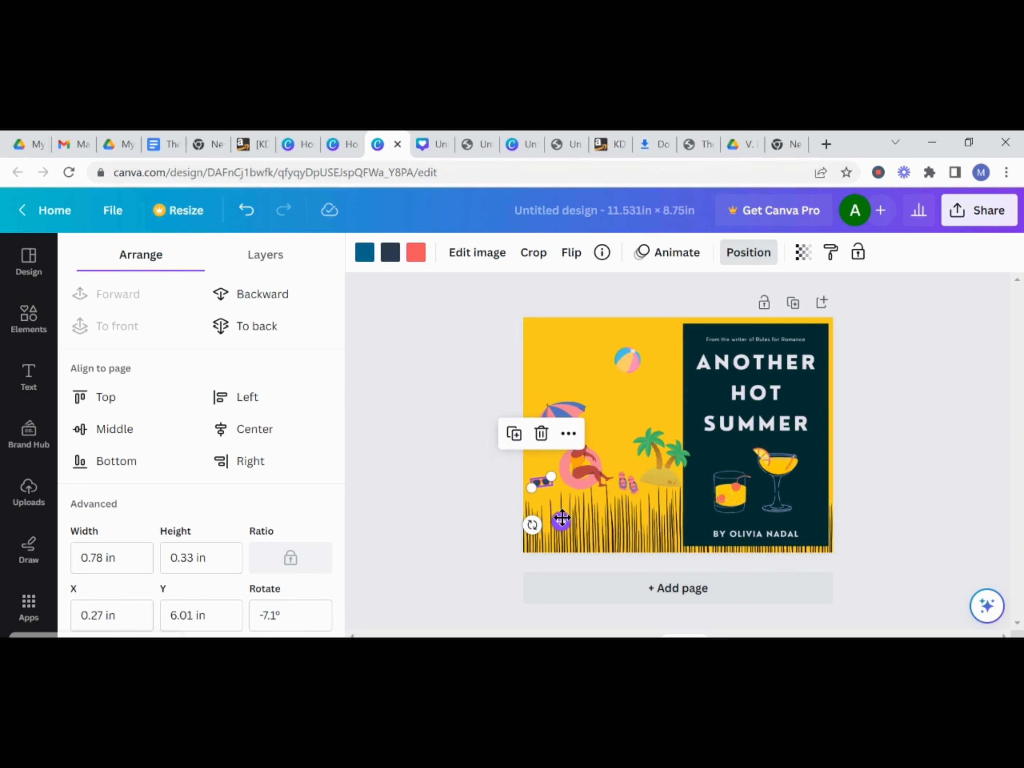
click(653, 396)
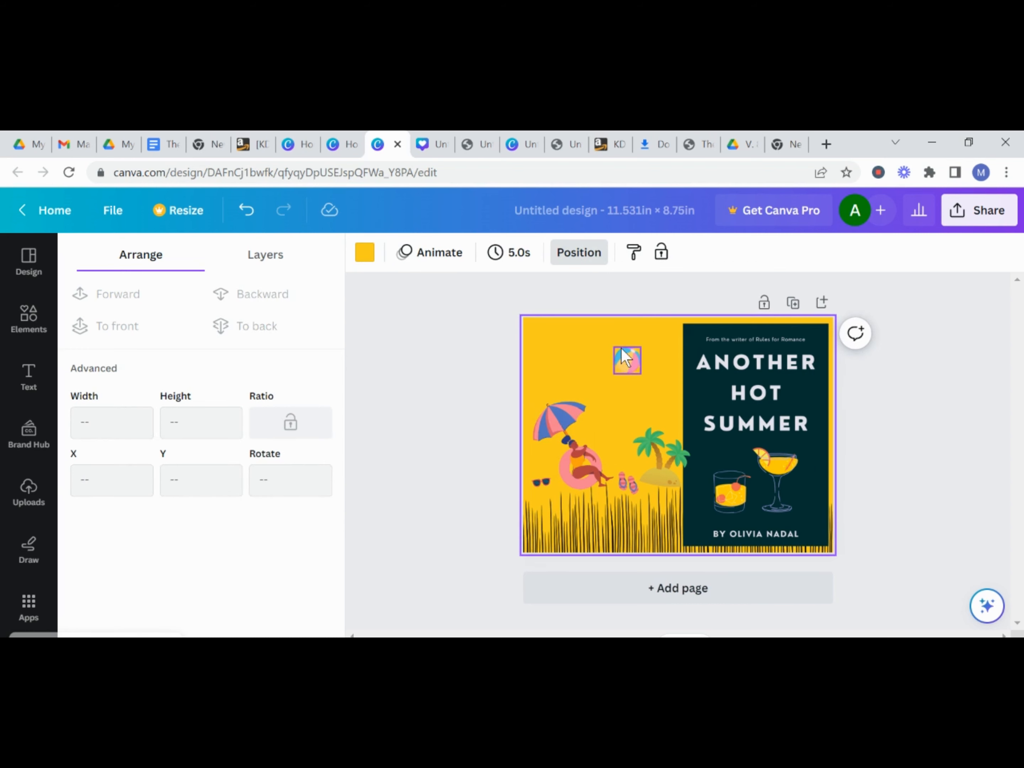
Raise the palm island to about X 3.79 in, Y 3 in, and place the beach ball below it, shrunk to about 0.65 in.
drag(674, 480, 653, 447)
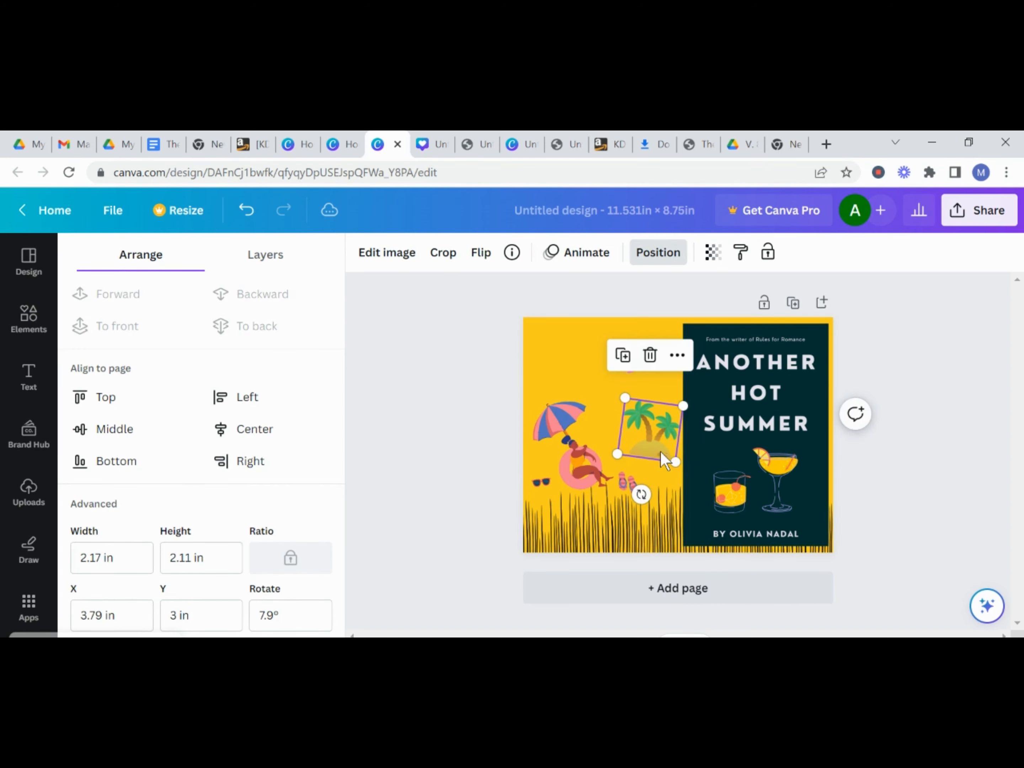
click(628, 367)
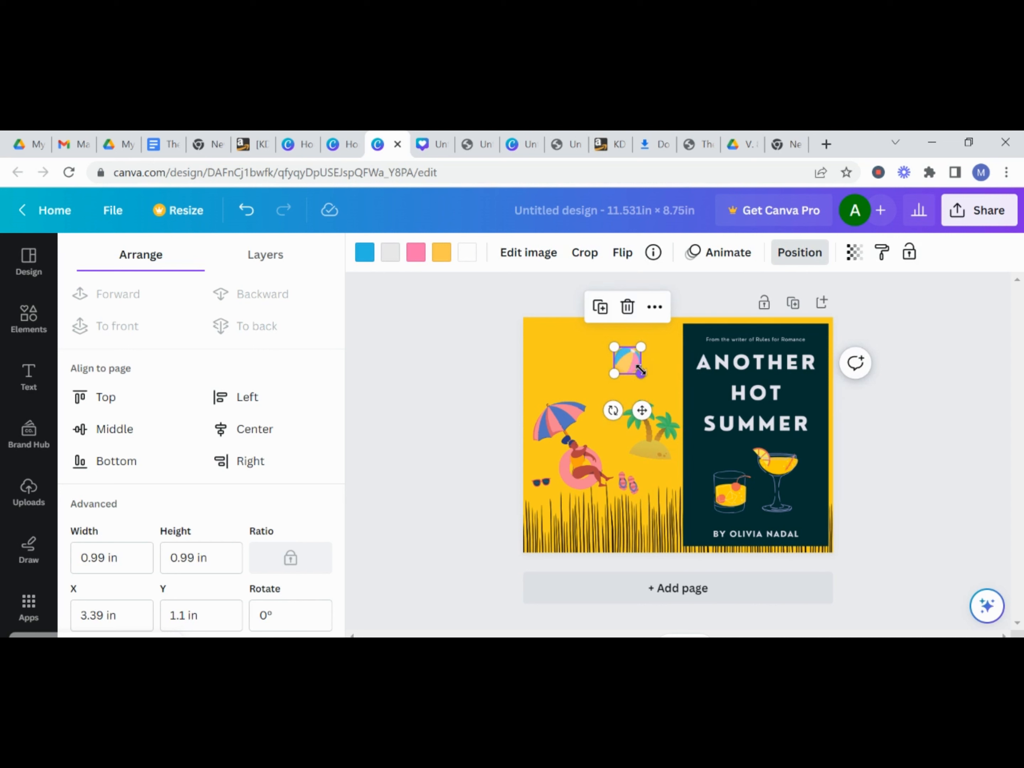
drag(639, 373, 664, 484)
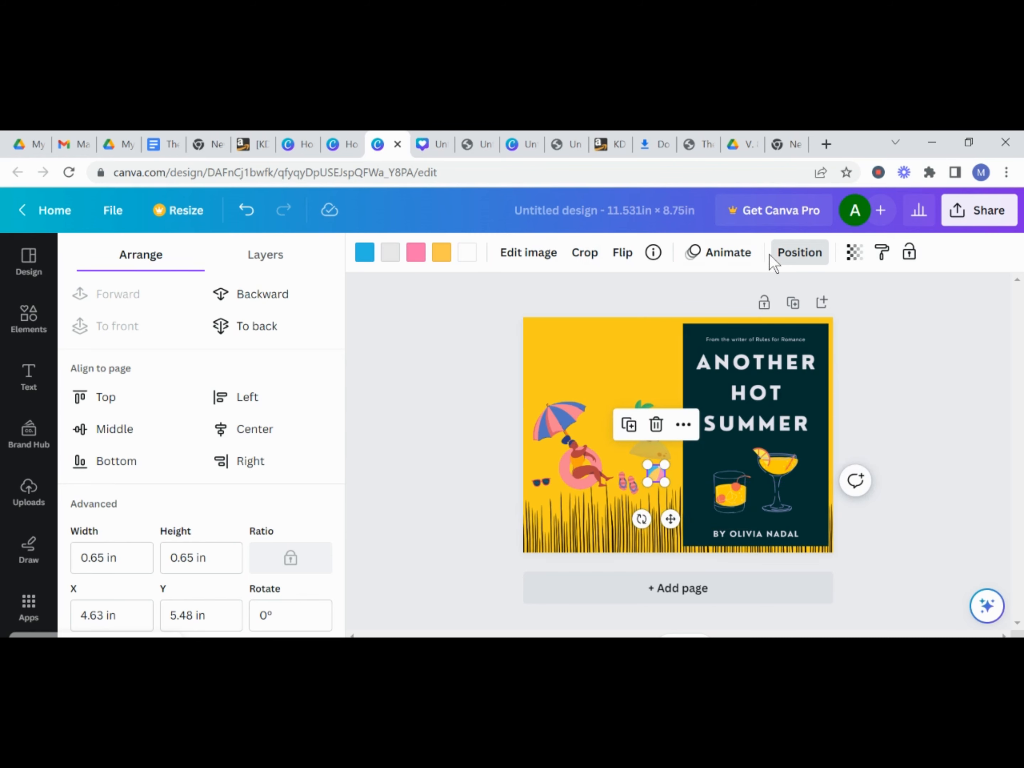
Send the beach ball to the back and move it beside the palm island at about X 3.73 in, Y 4.35 in.
click(798, 252)
click(814, 253)
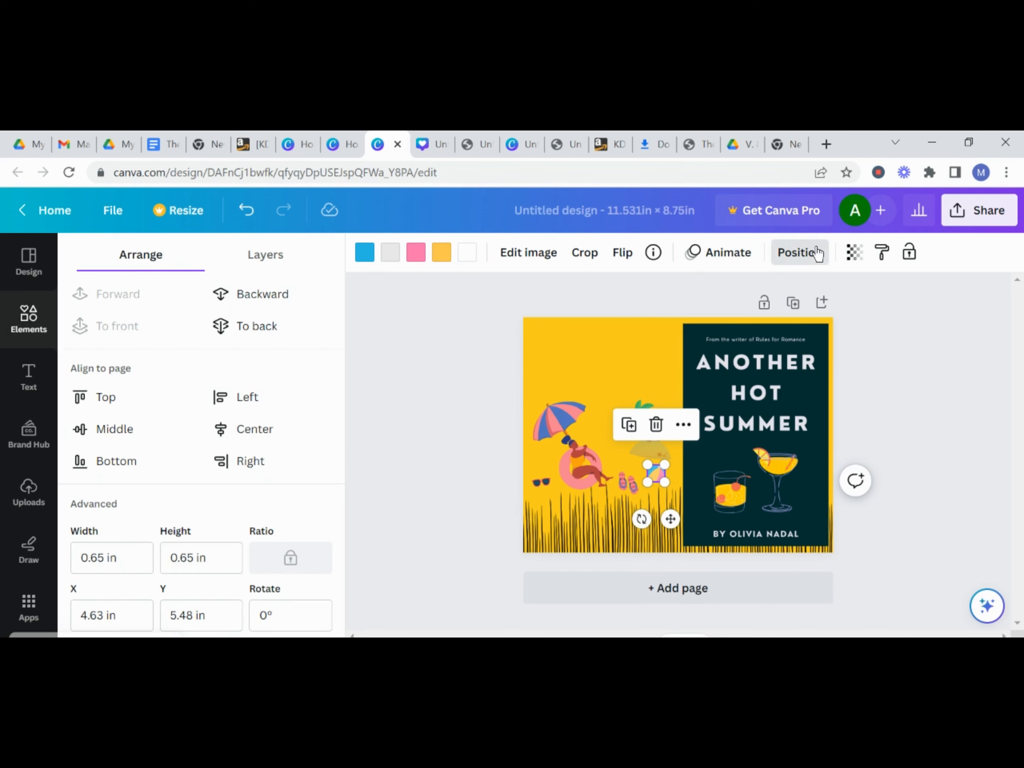
click(242, 331)
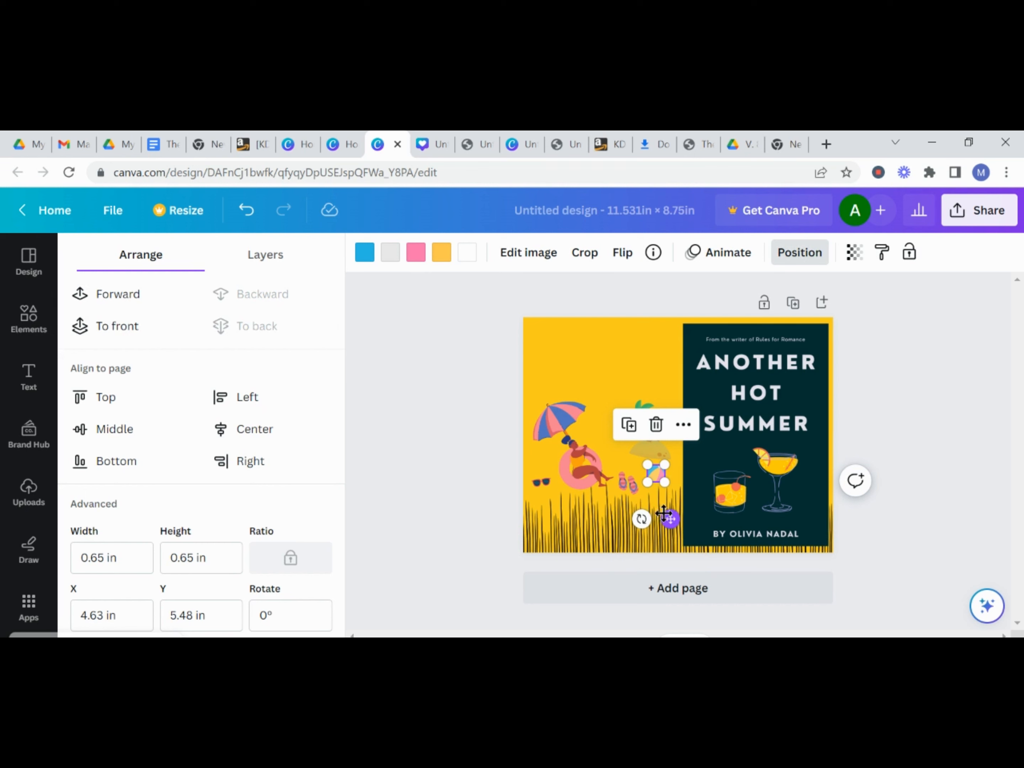
drag(669, 517, 643, 485)
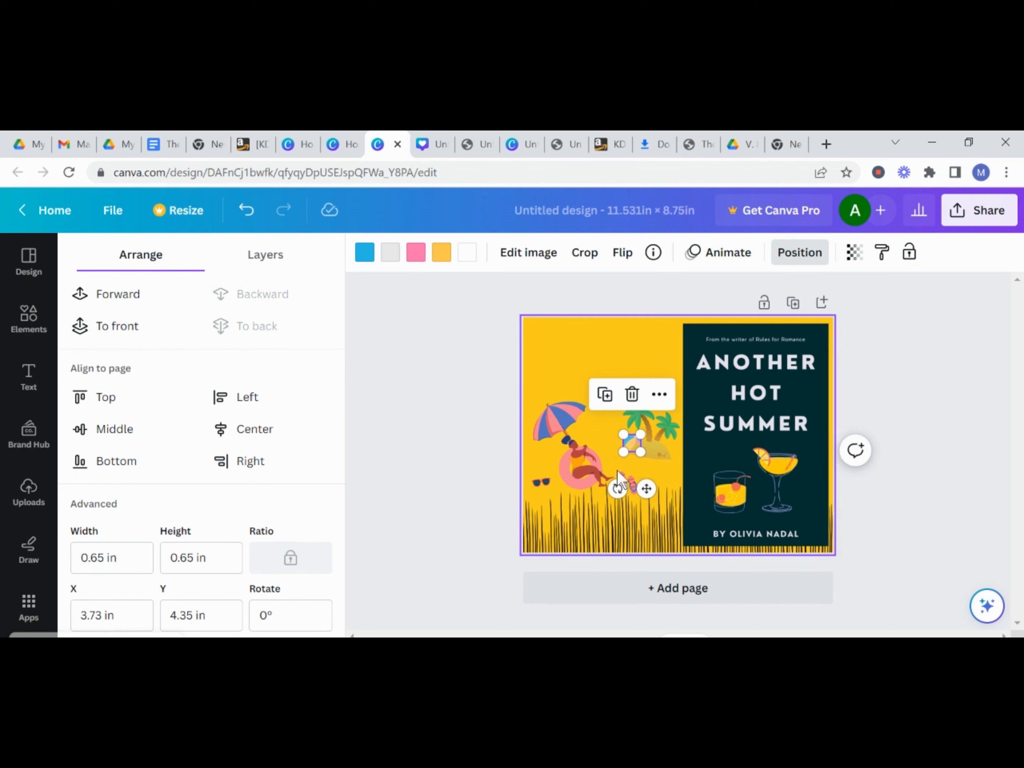
Look through the summer graphics for another beach item to add to the back cover.
click(813, 263)
scroll(269, 475, down, 5)
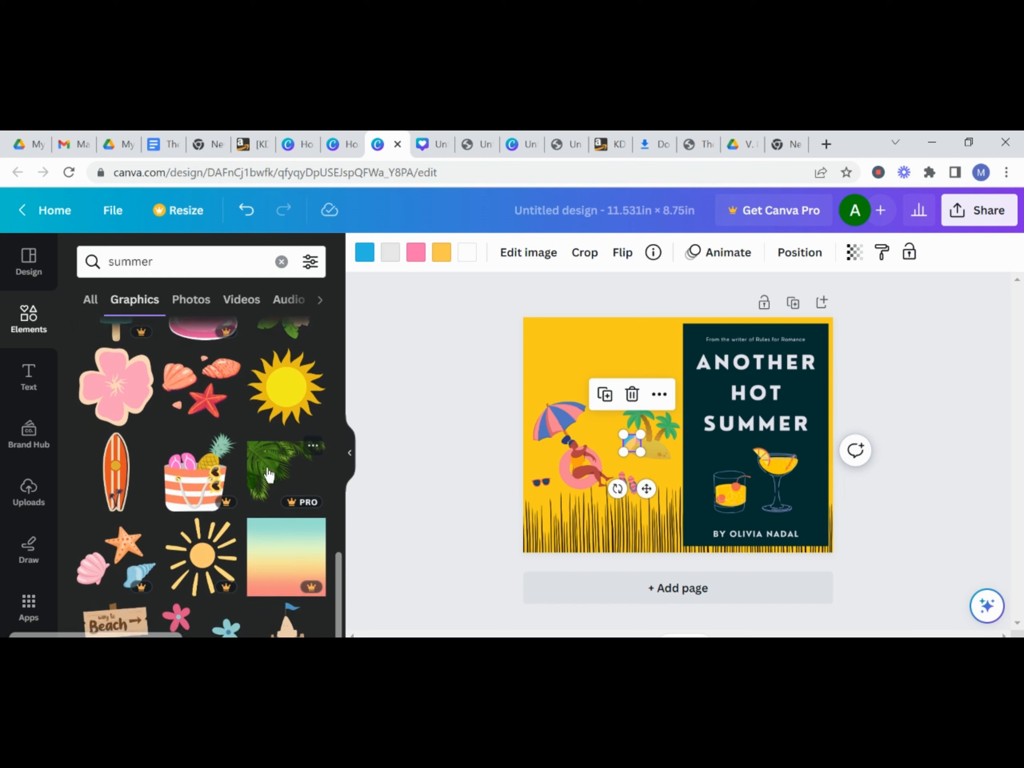
scroll(270, 474, down, 4)
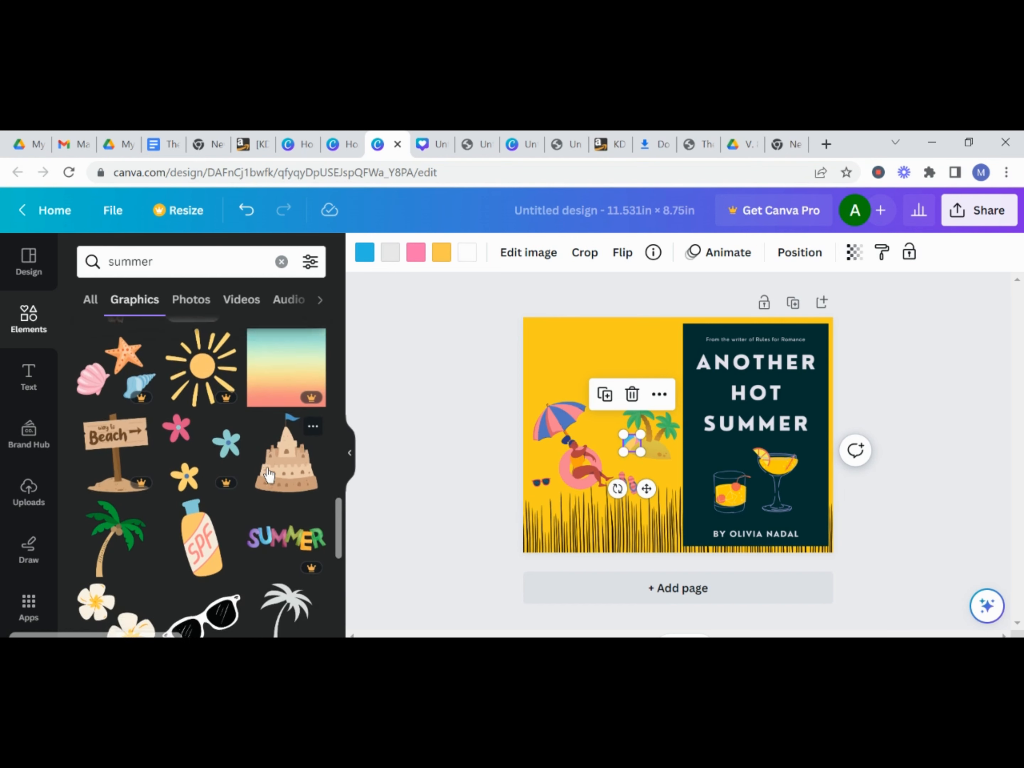
scroll(270, 474, down, 5)
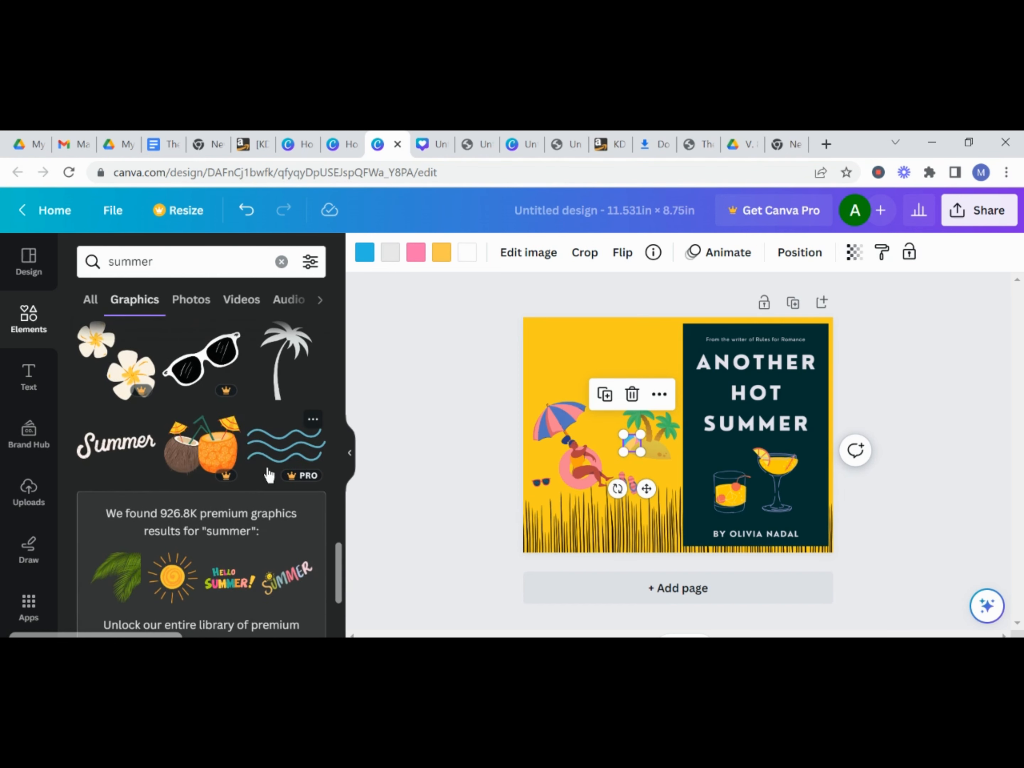
scroll(269, 475, down, 9)
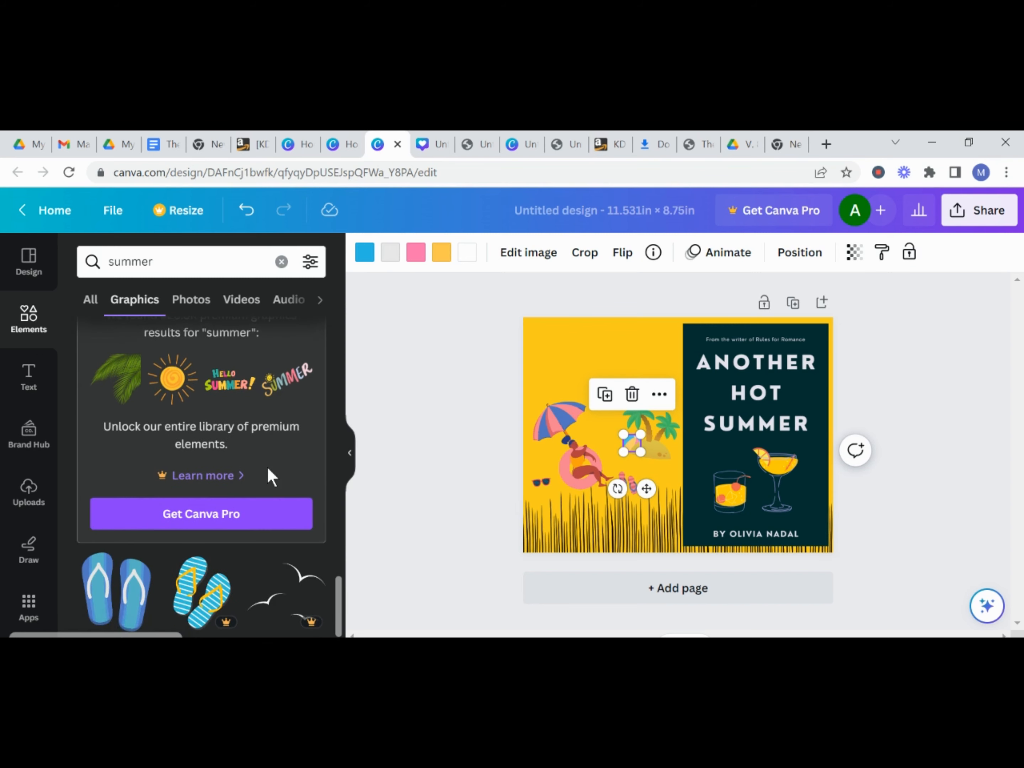
scroll(269, 474, down, 3)
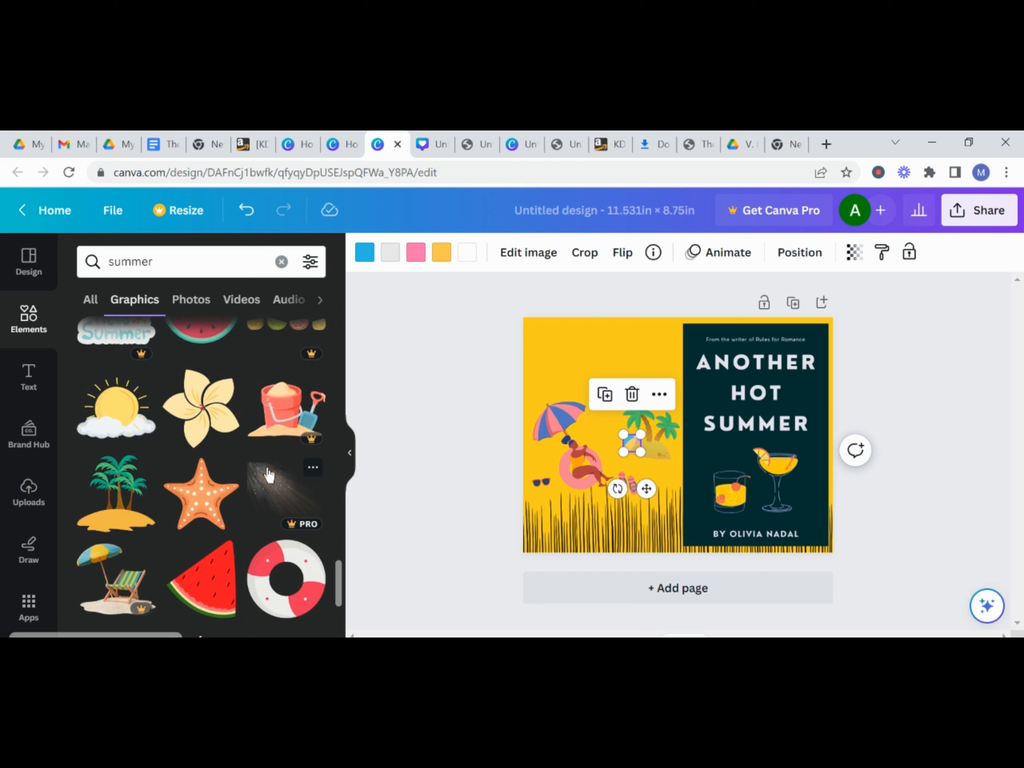
scroll(268, 474, up, 2)
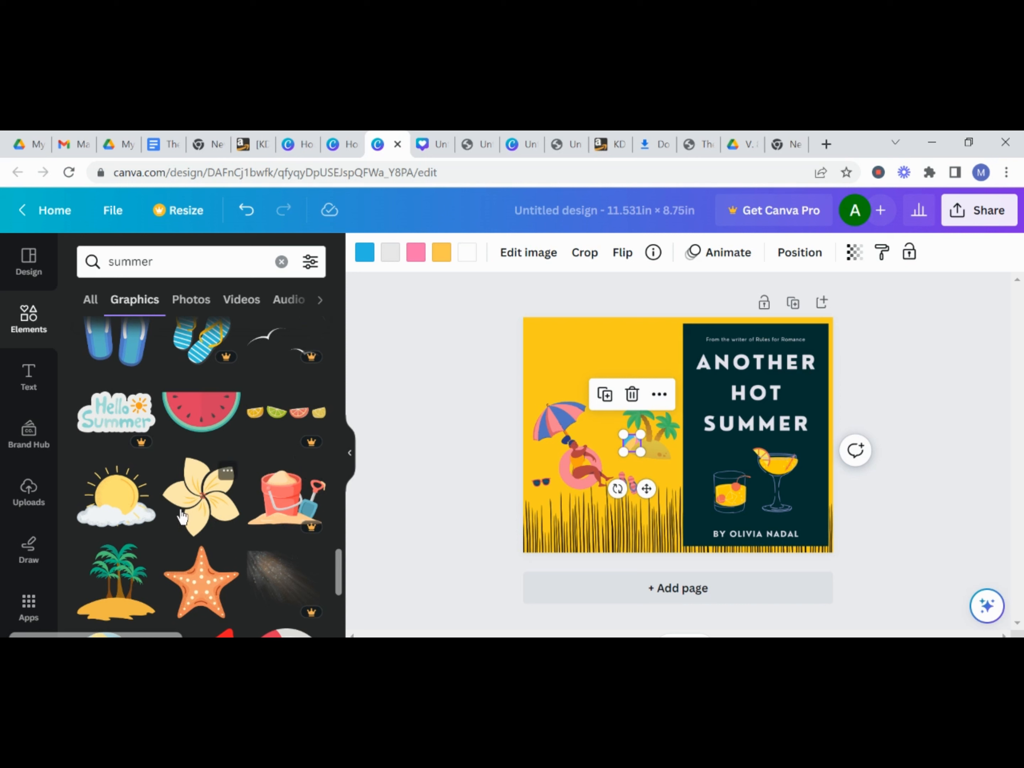
scroll(182, 516, down, 10)
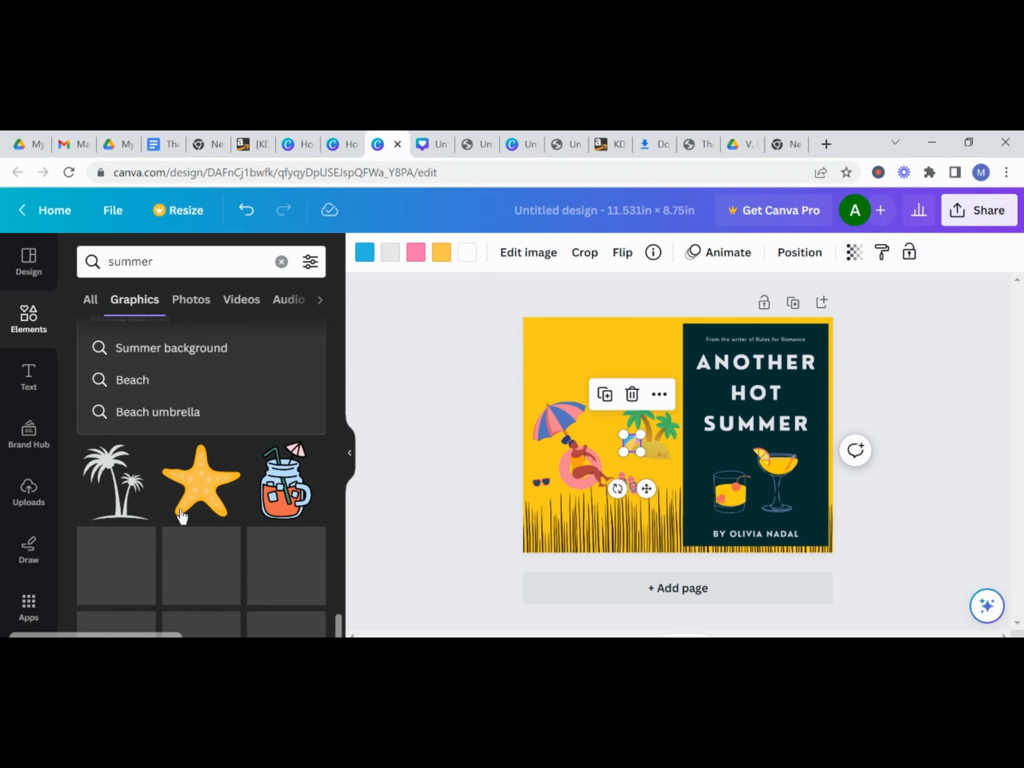
scroll(182, 516, down, 1)
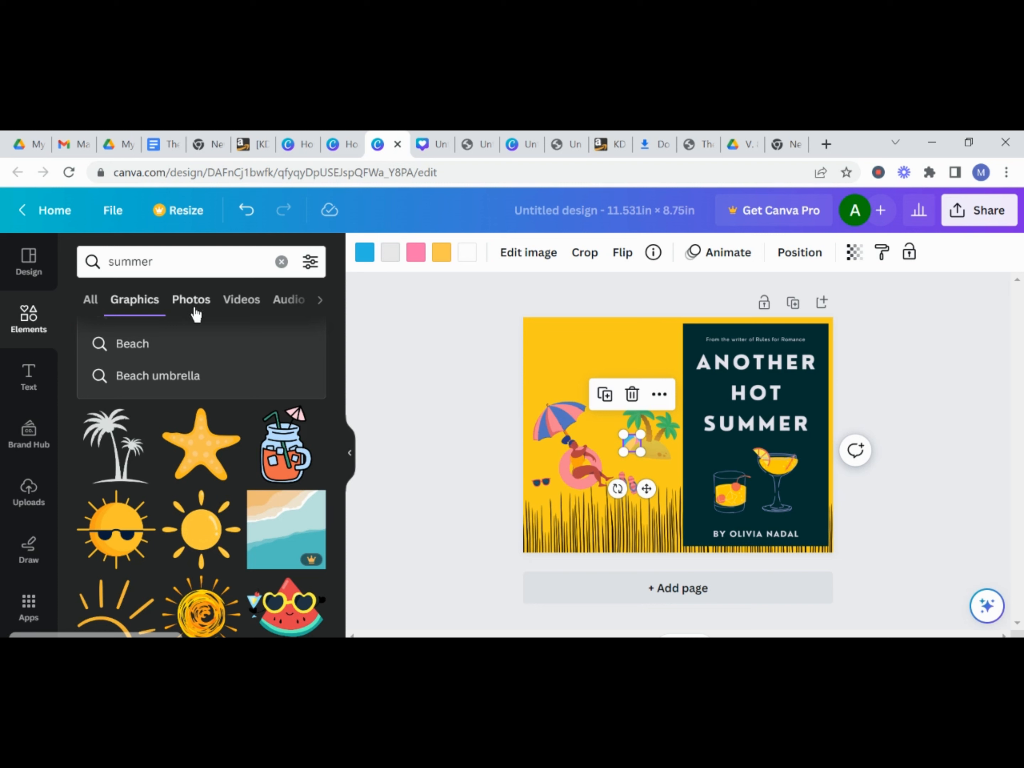
scroll(205, 465, down, 5)
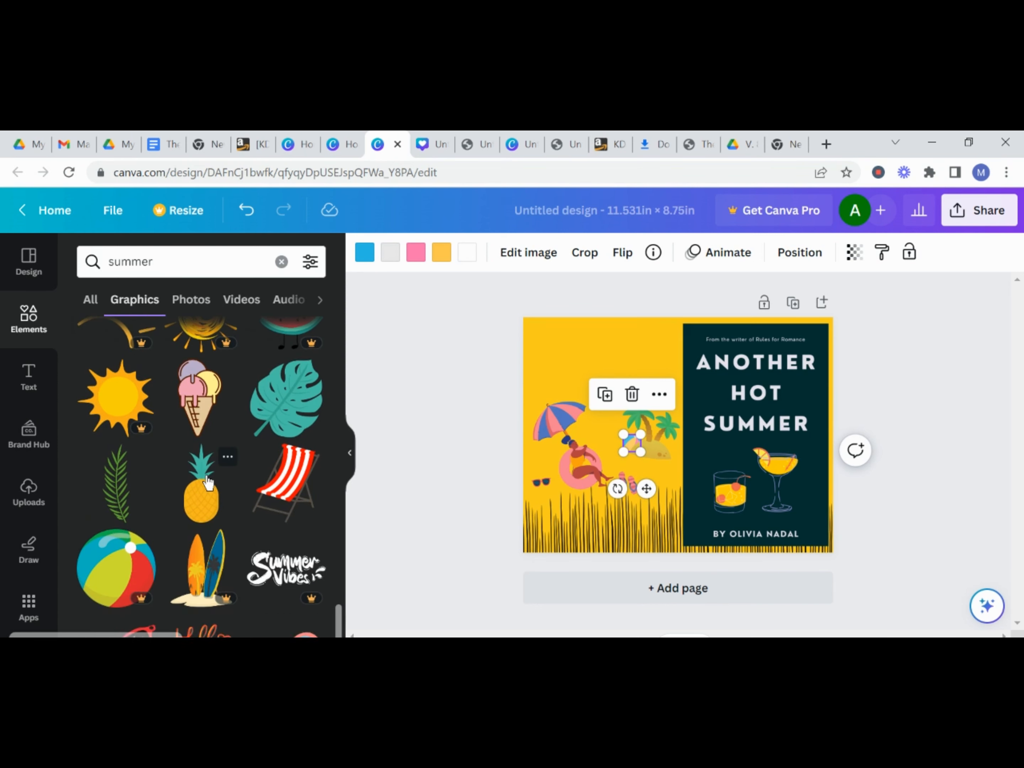
scroll(208, 483, down, 3)
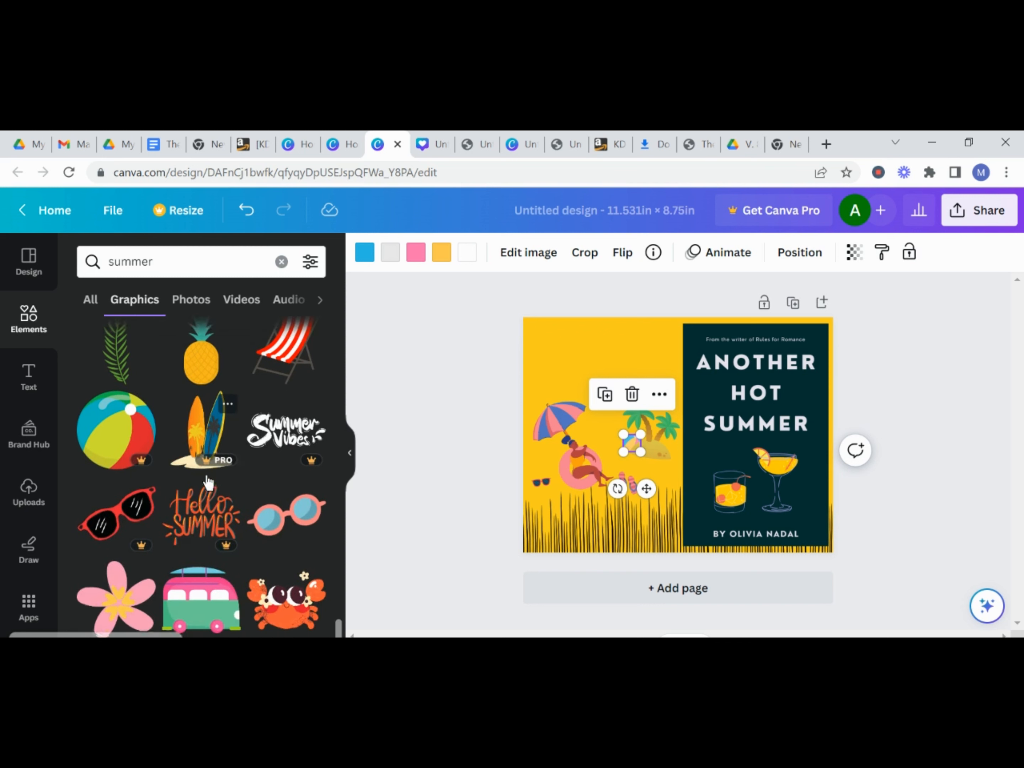
click(282, 517)
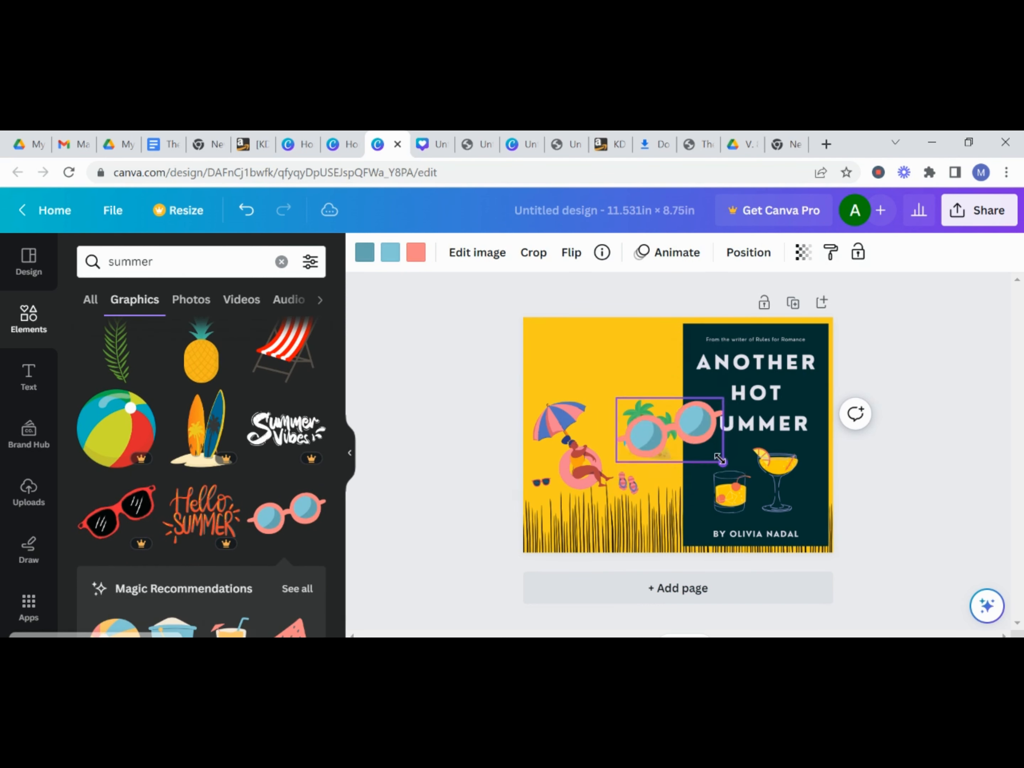
drag(720, 460, 612, 496)
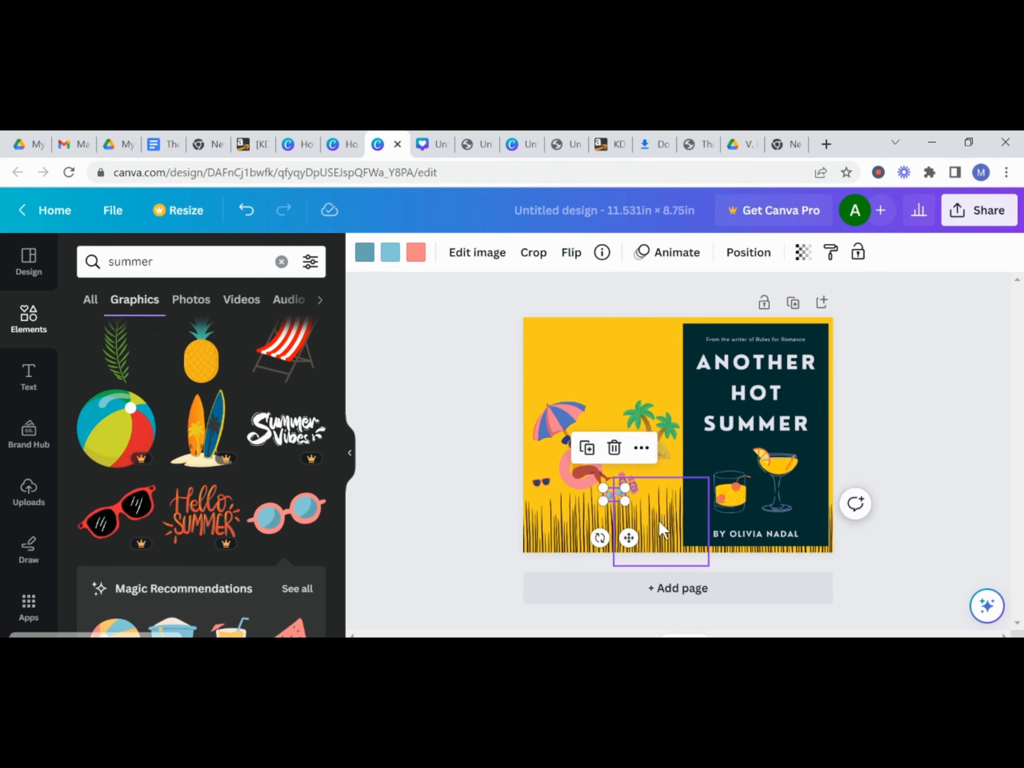
click(873, 391)
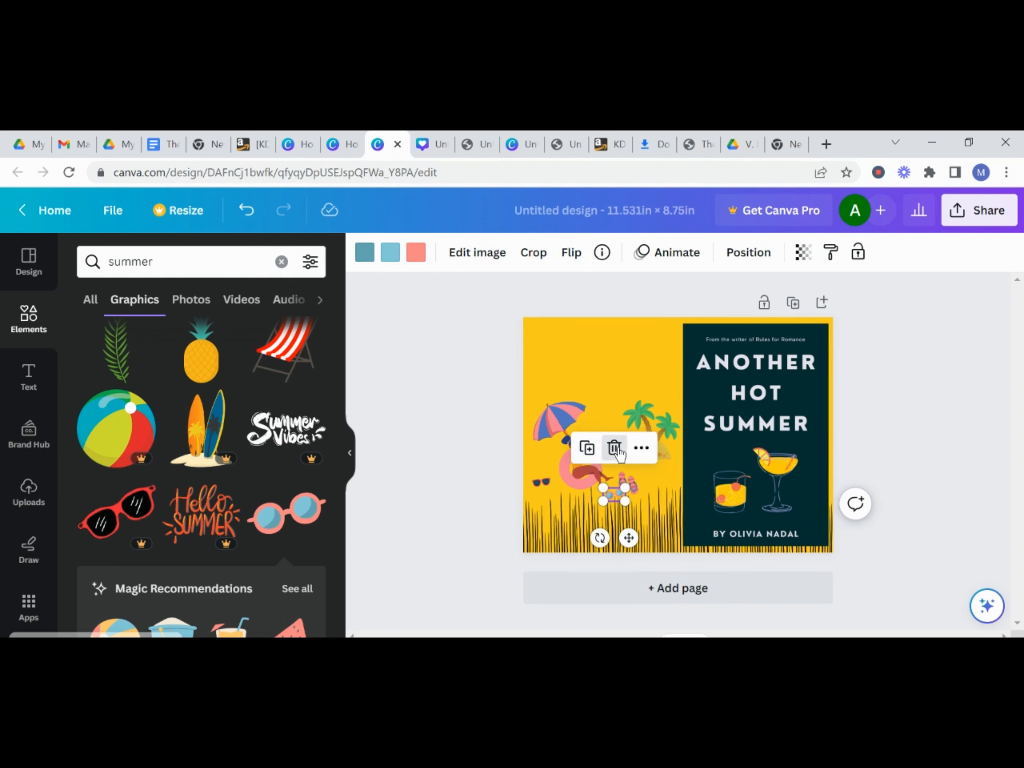
click(614, 447)
Browse further through the summer graphics, past the related searches, down to the sunglasses and magic recommendations.
scroll(243, 491, down, 5)
scroll(243, 491, down, 3)
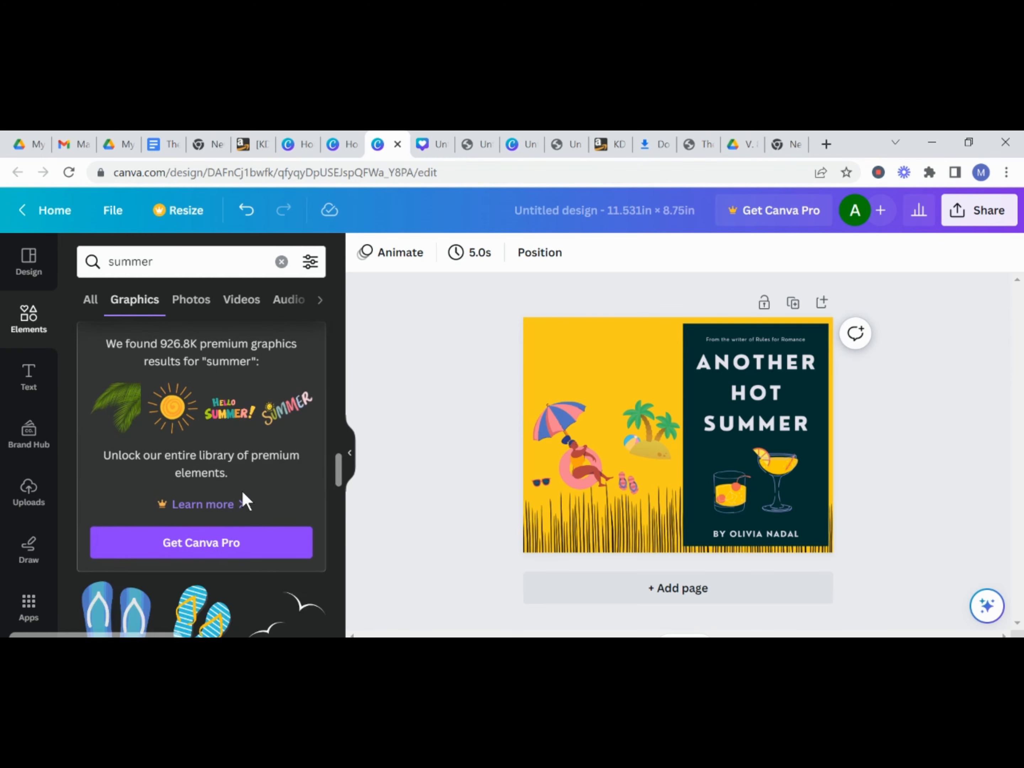
scroll(242, 491, down, 8)
scroll(242, 491, down, 3)
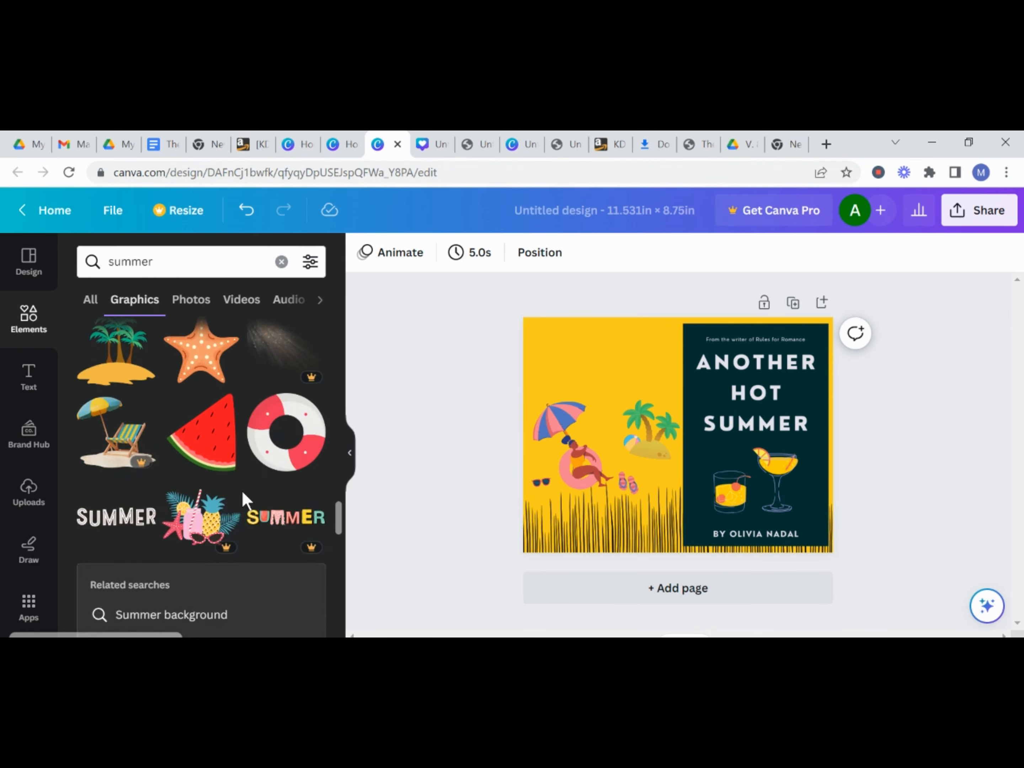
scroll(243, 492, down, 5)
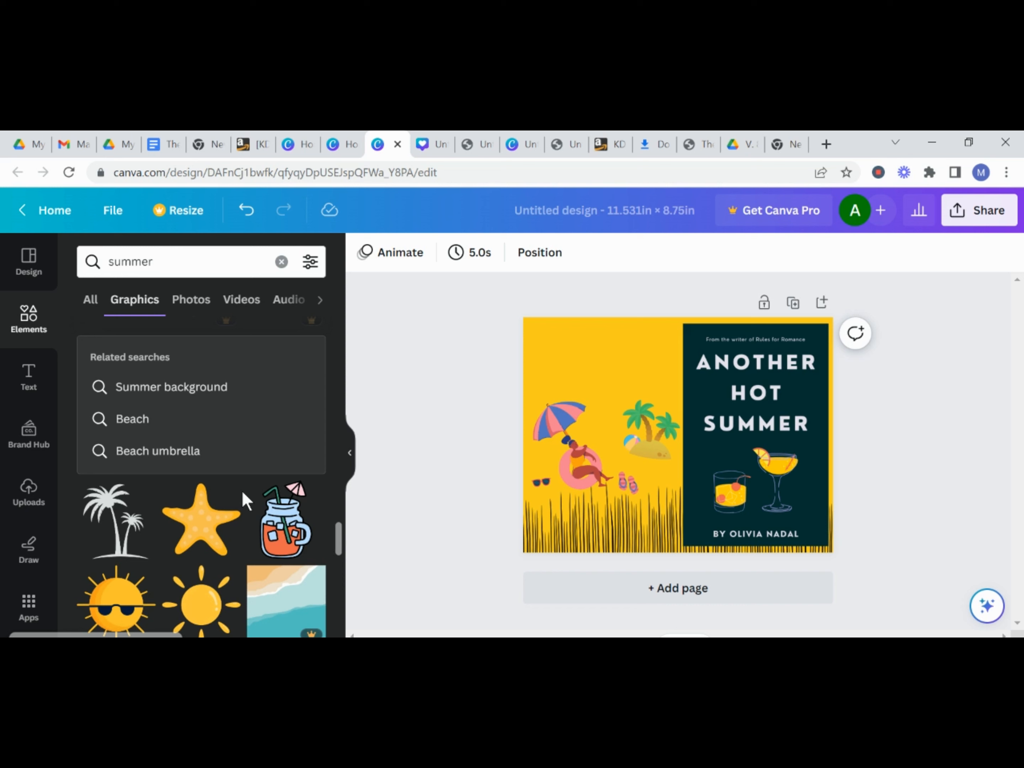
scroll(230, 609, down, 5)
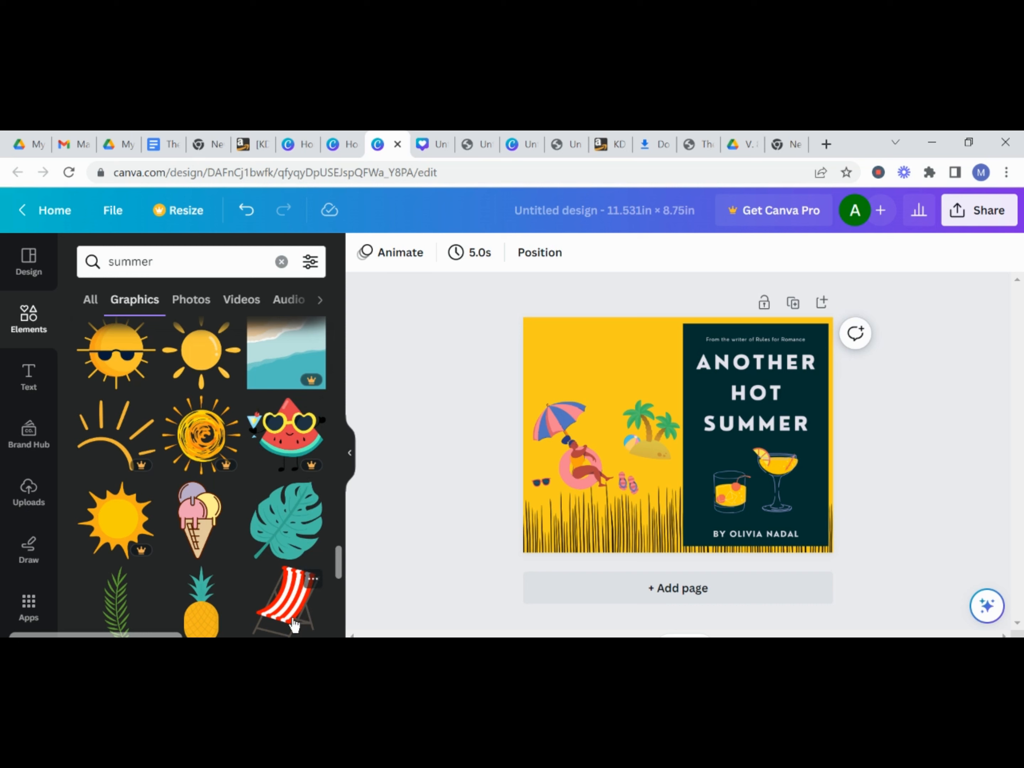
scroll(292, 622, down, 3)
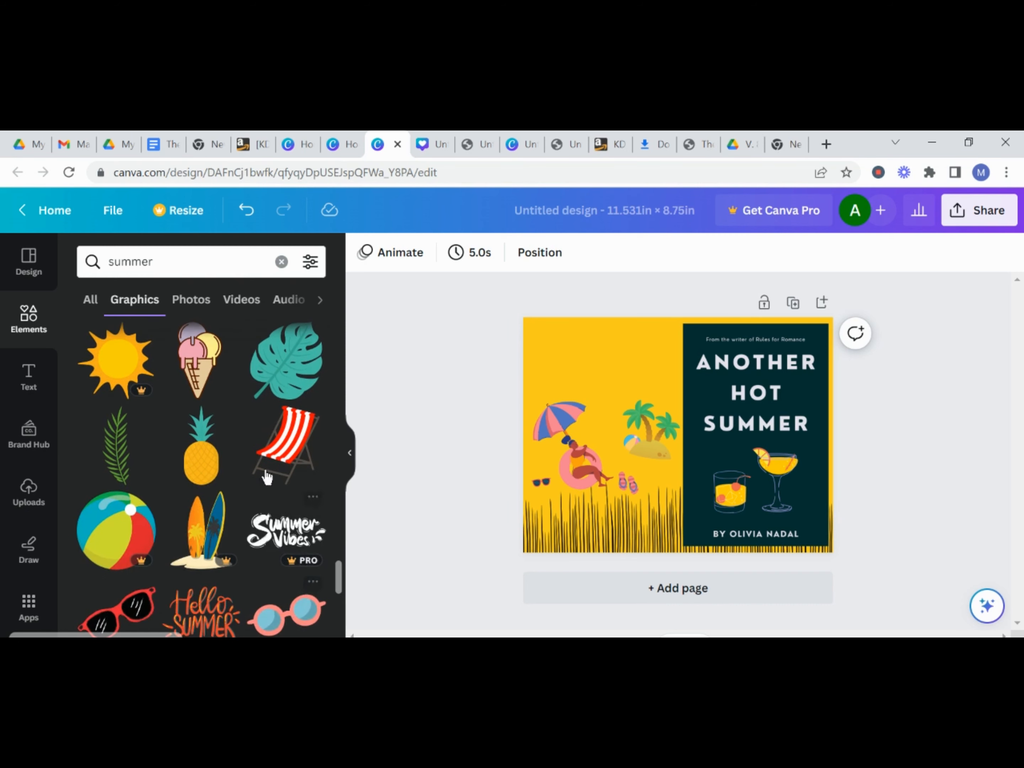
click(204, 259)
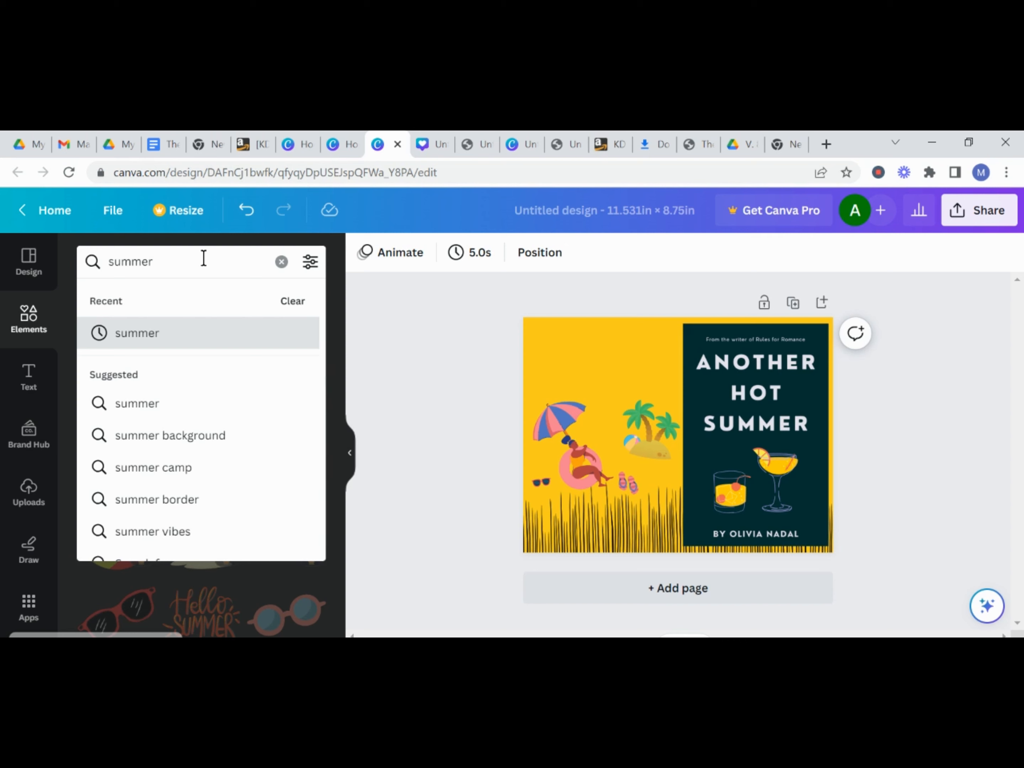
click(334, 432)
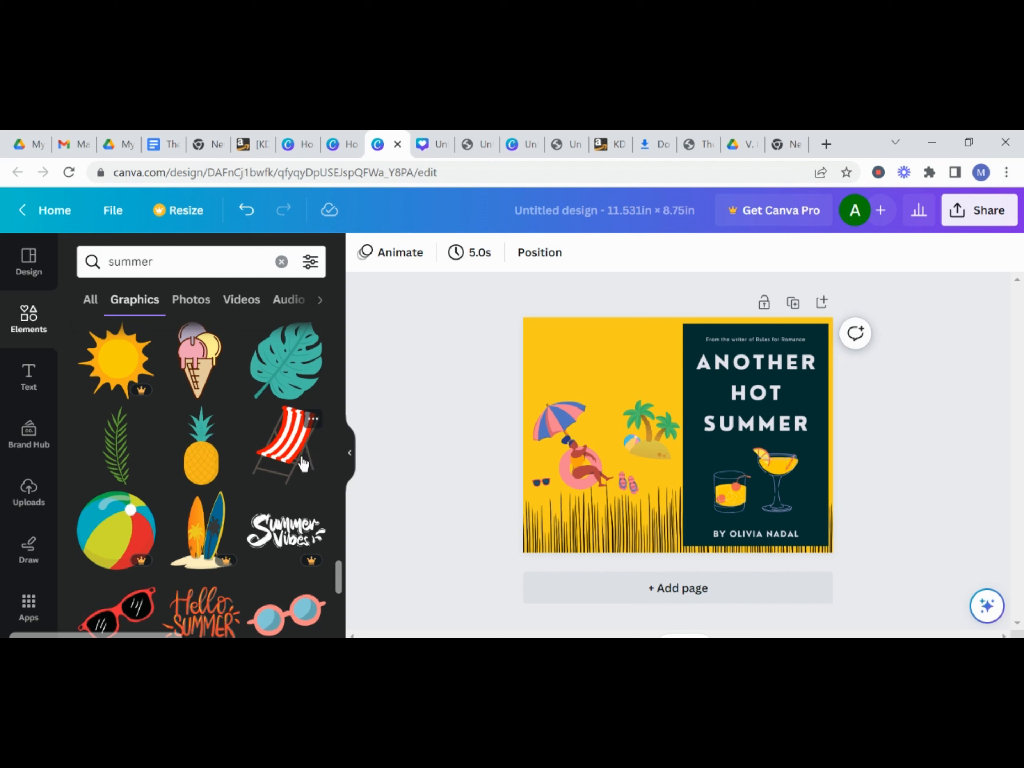
scroll(279, 520, down, 3)
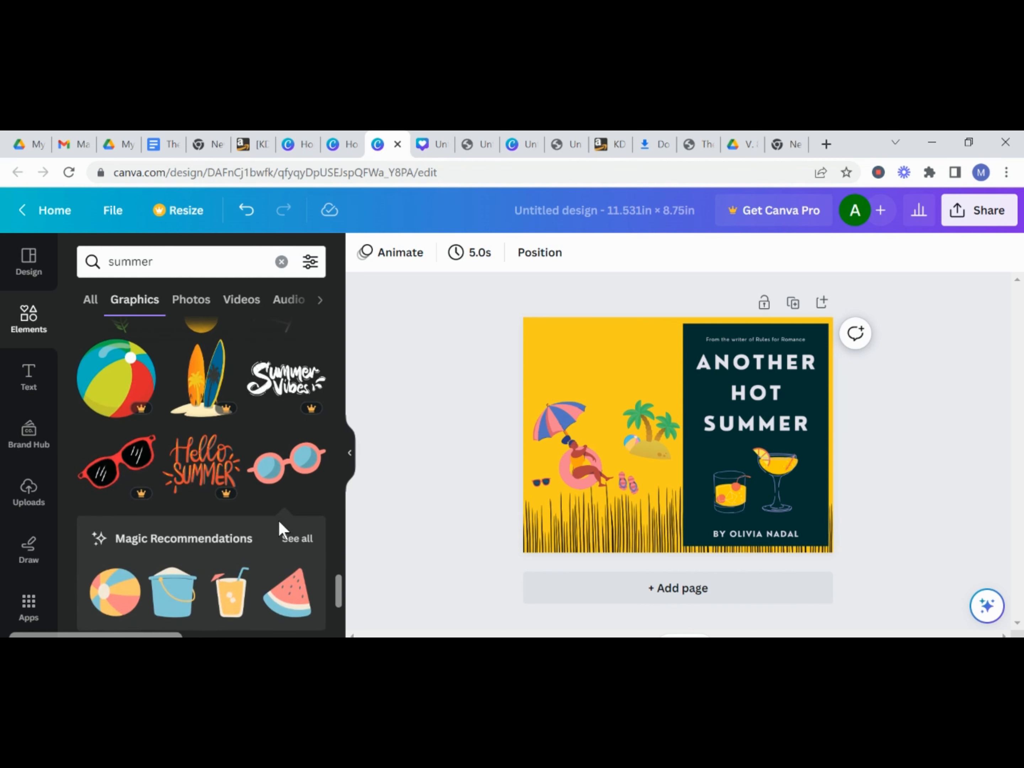
Search the graphics for "clouds" and add the thin-lined graphic of three outlined clouds to the cover.
click(211, 264)
key(BackSpace)
key(BackSpace)
key(BackSpace)
key(BackSpace)
key(BackSpace)
key(BackSpace)
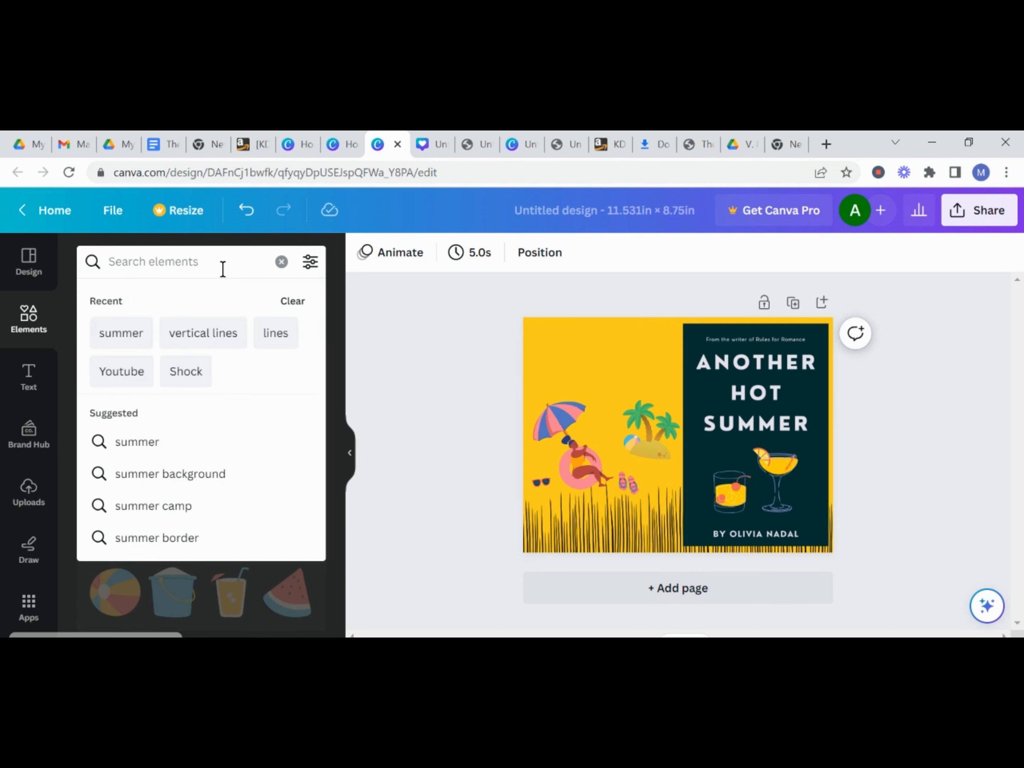
text(cloud)
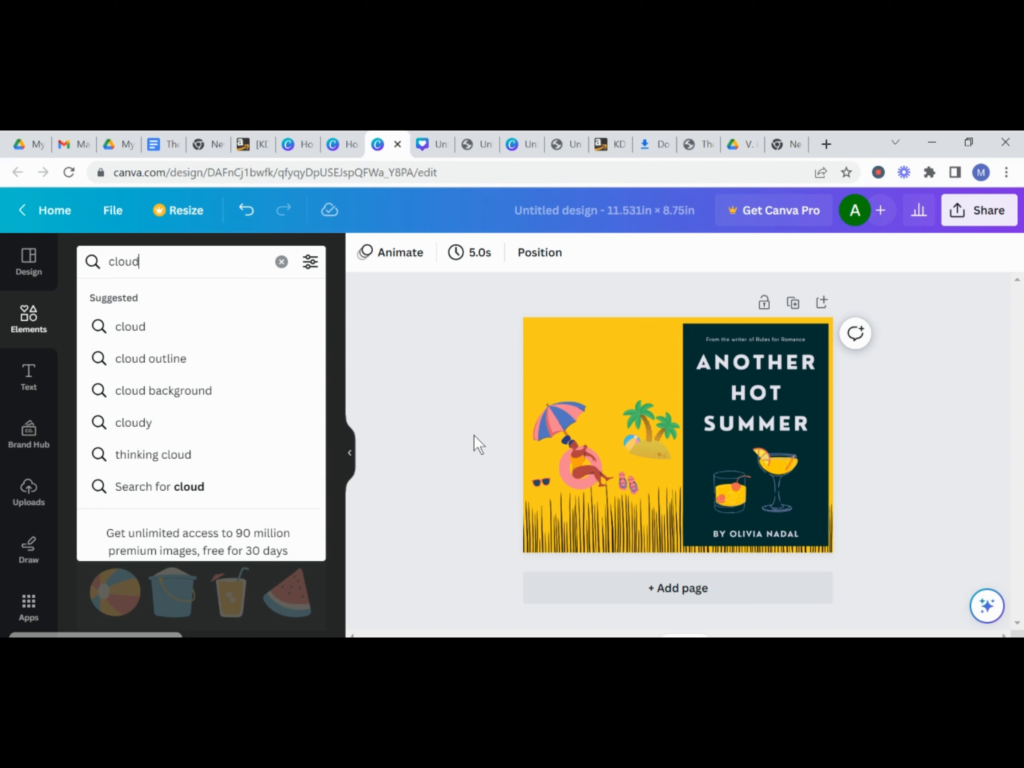
key(Return)
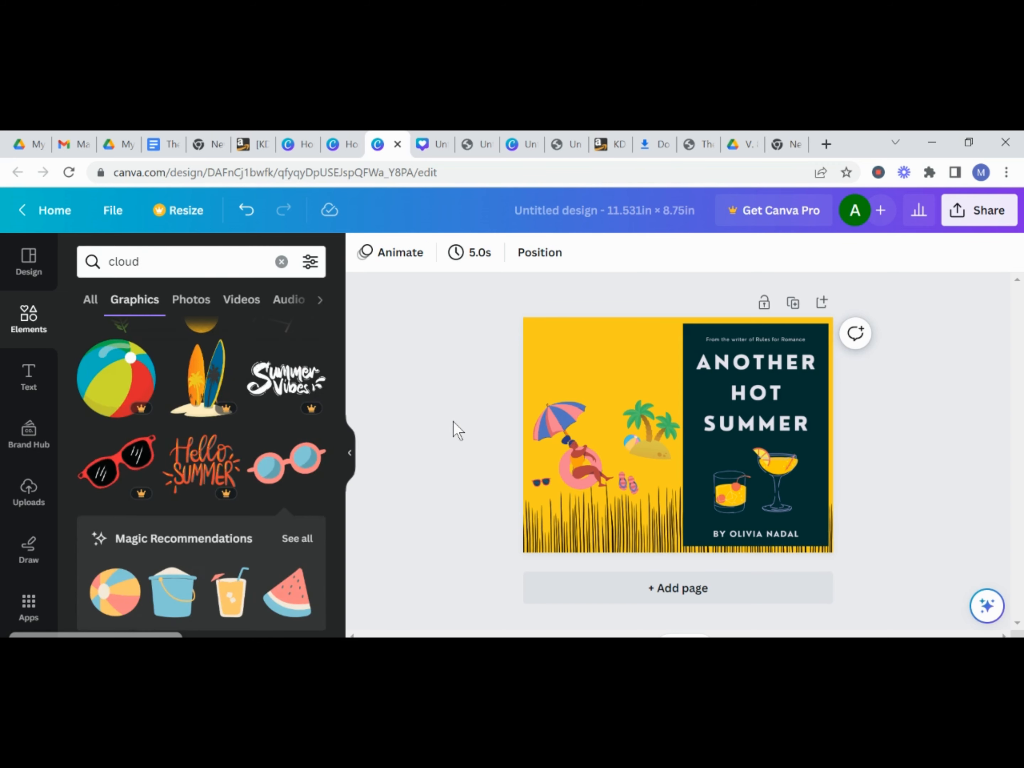
scroll(240, 535, down, 2)
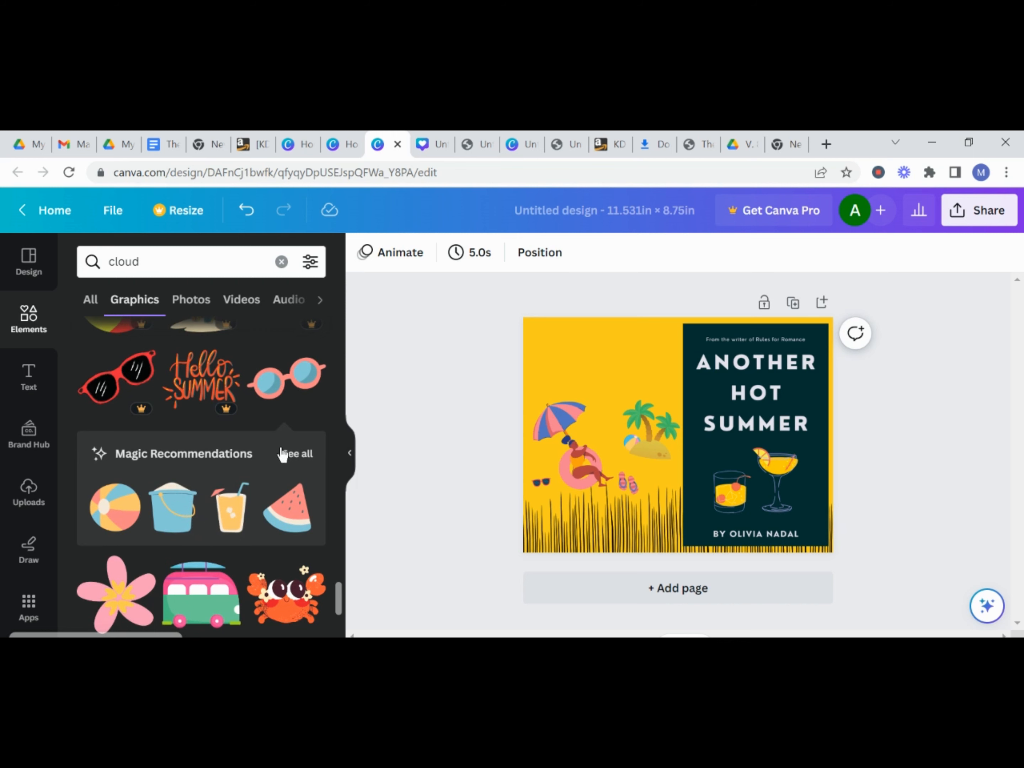
click(176, 259)
text(s)
key(Return)
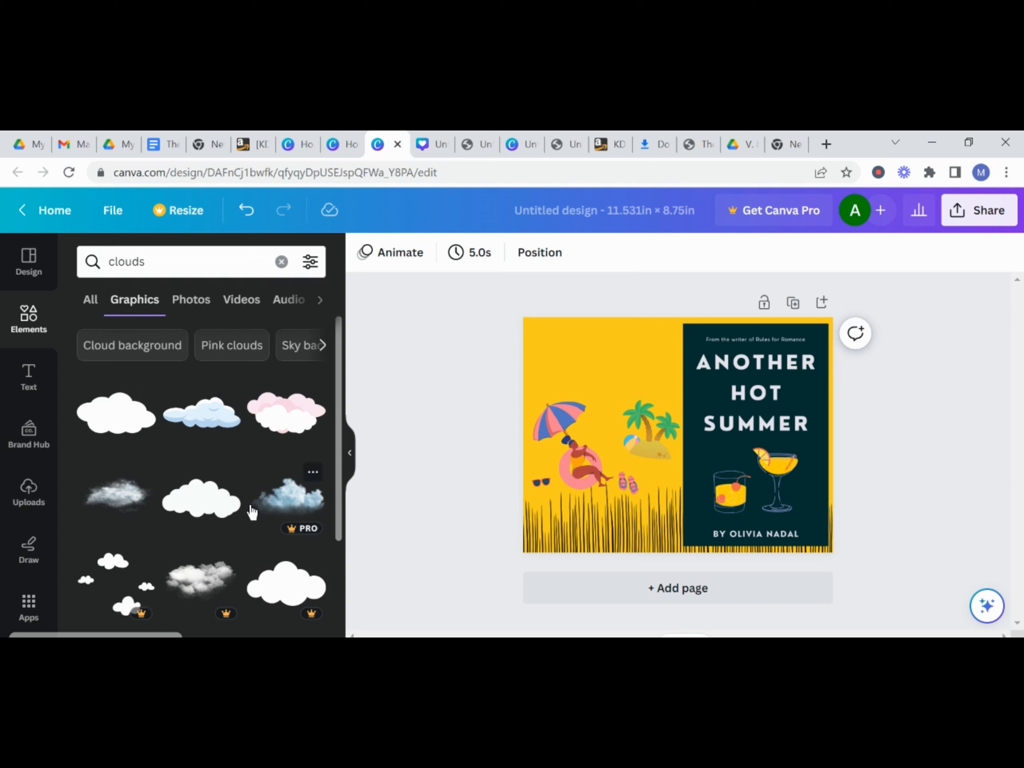
scroll(258, 544, down, 5)
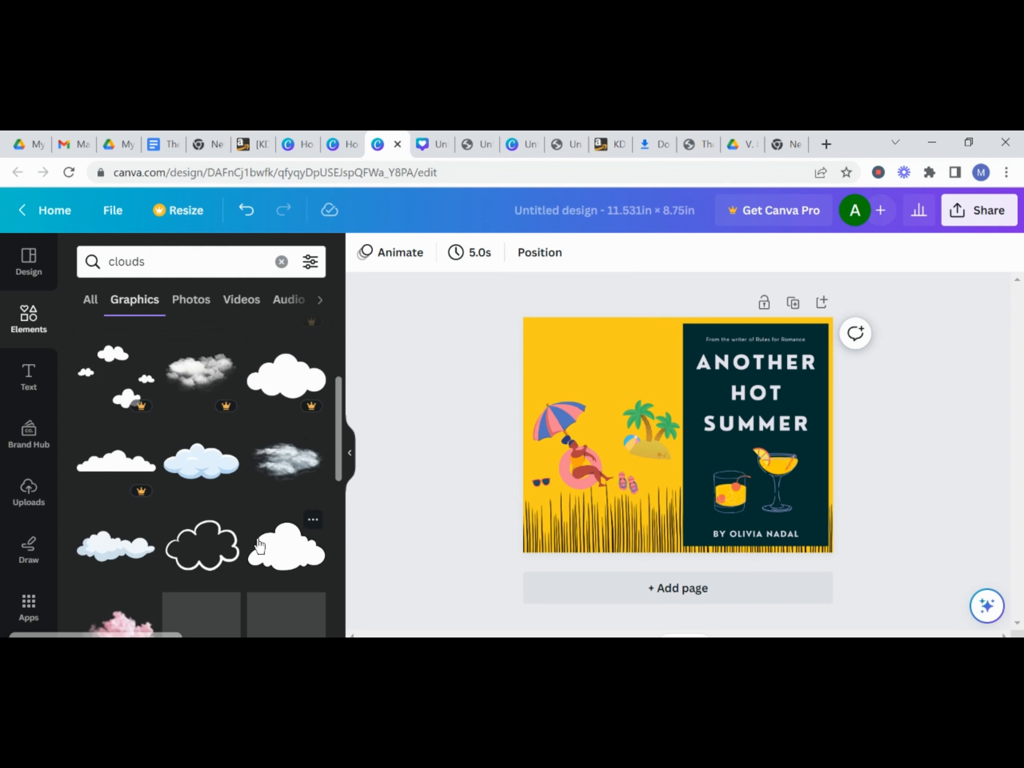
scroll(260, 545, down, 1)
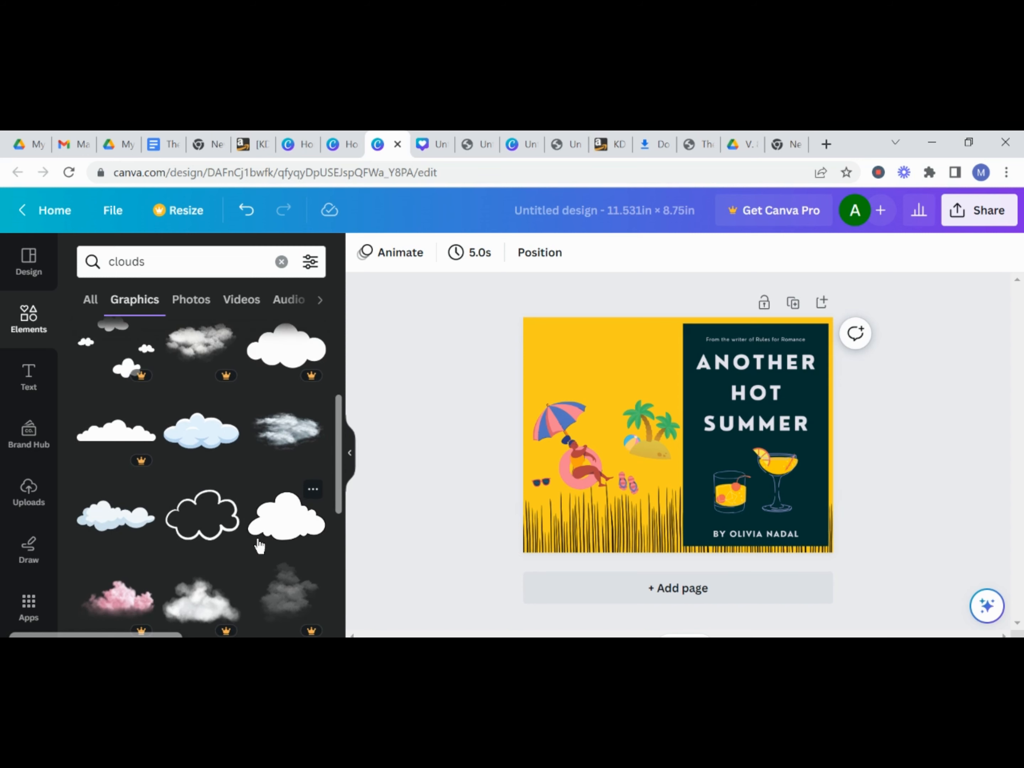
scroll(259, 544, down, 4)
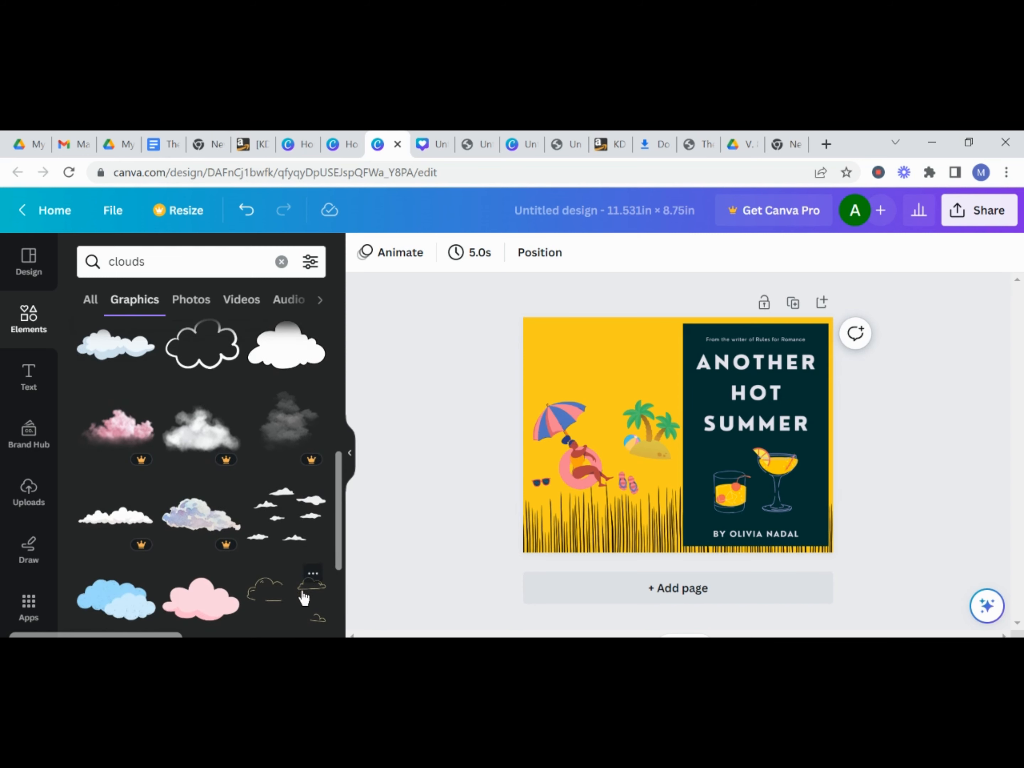
click(304, 596)
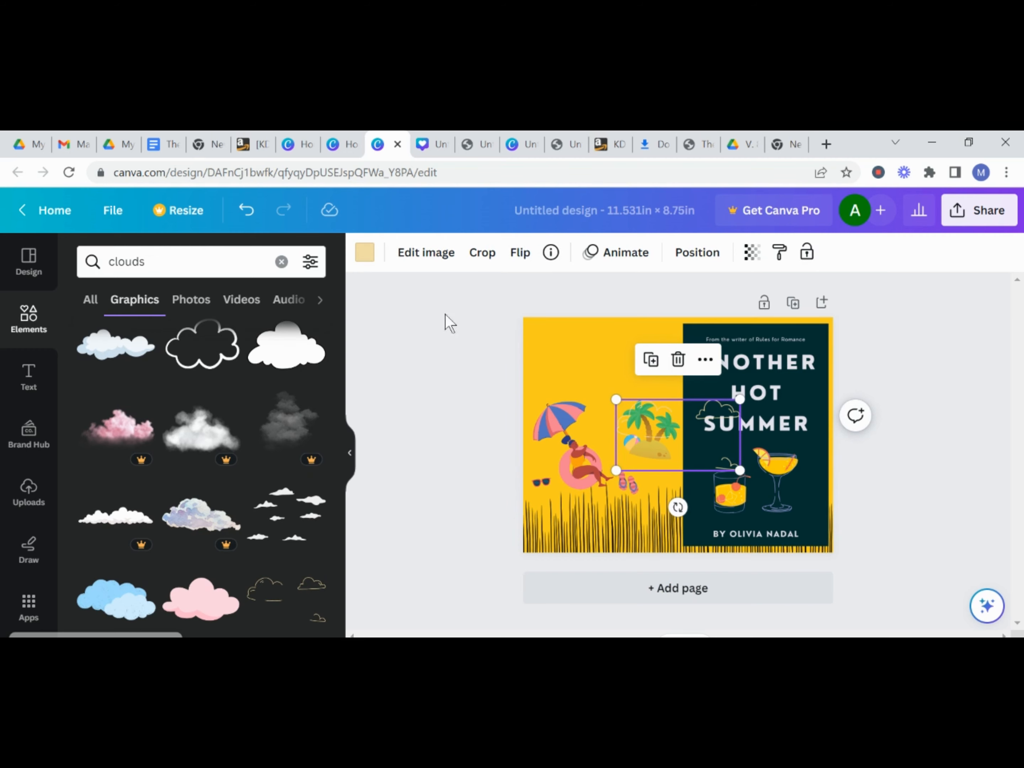
Recolor the outlined clouds with the dark teal from the front cover's photo colors.
click(366, 253)
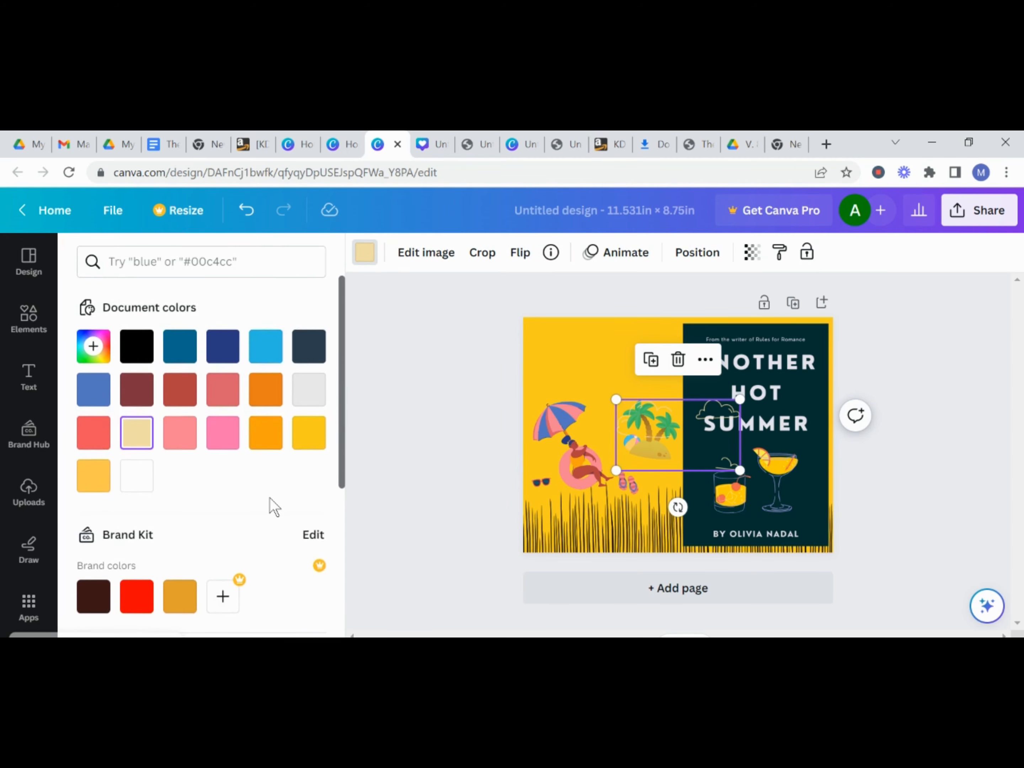
scroll(214, 530, down, 5)
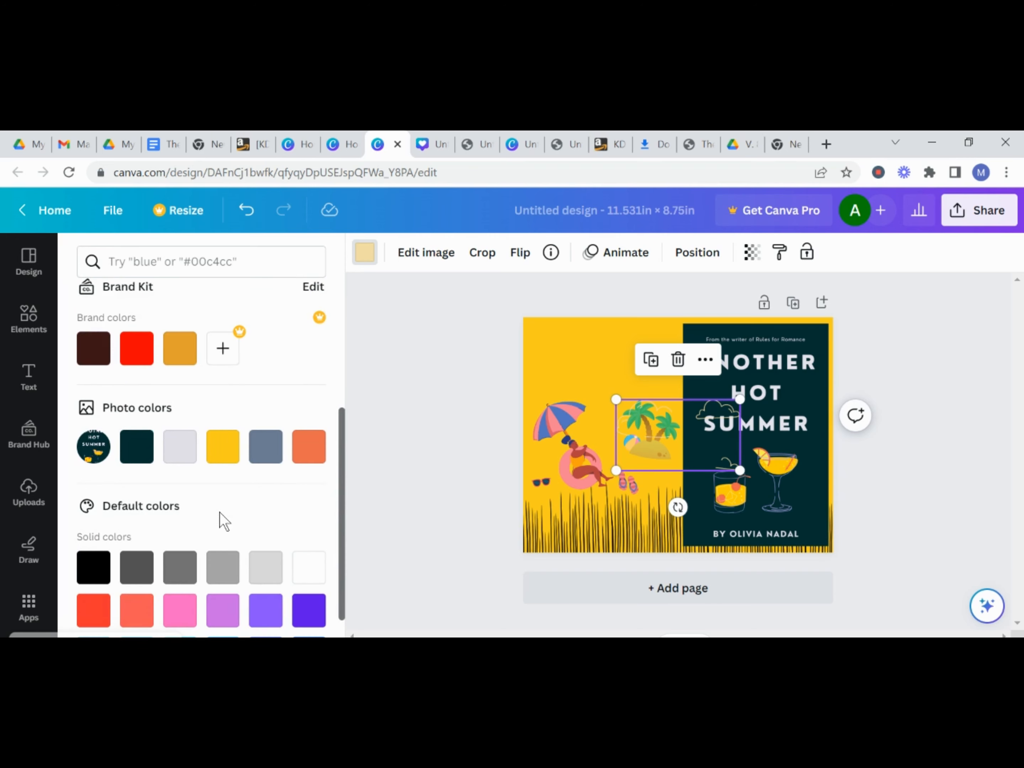
click(136, 447)
Shrink the clouds graphic to about two thirds of its size and place it in the sky above the palm island.
drag(628, 447, 557, 370)
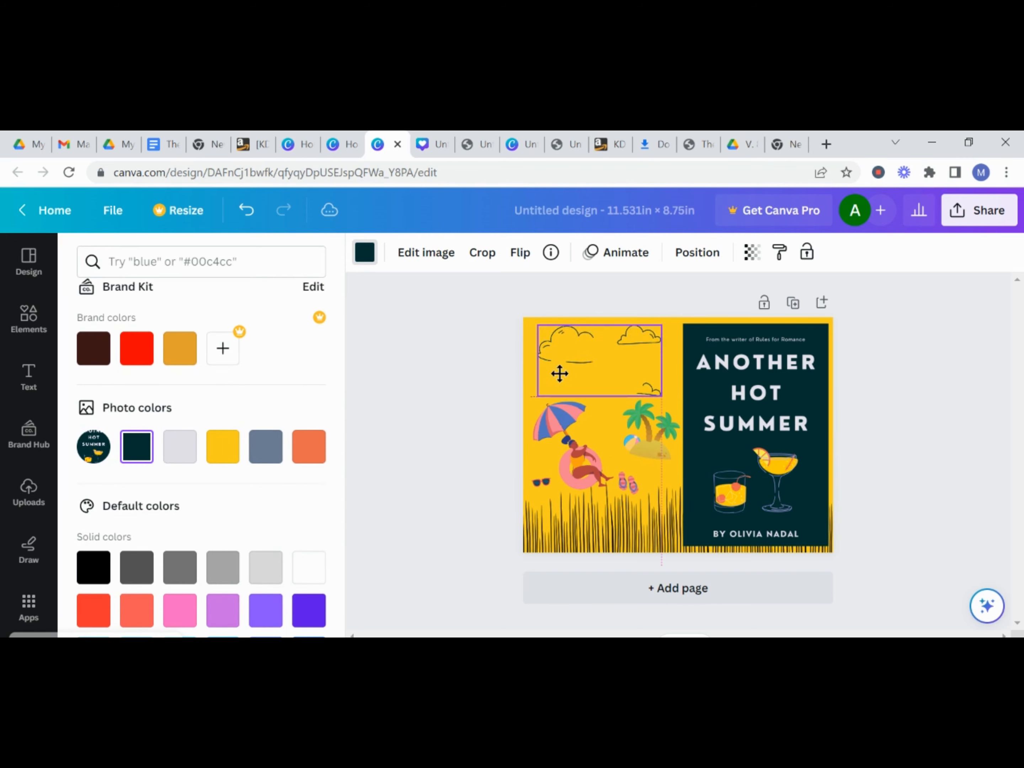
drag(661, 396, 617, 356)
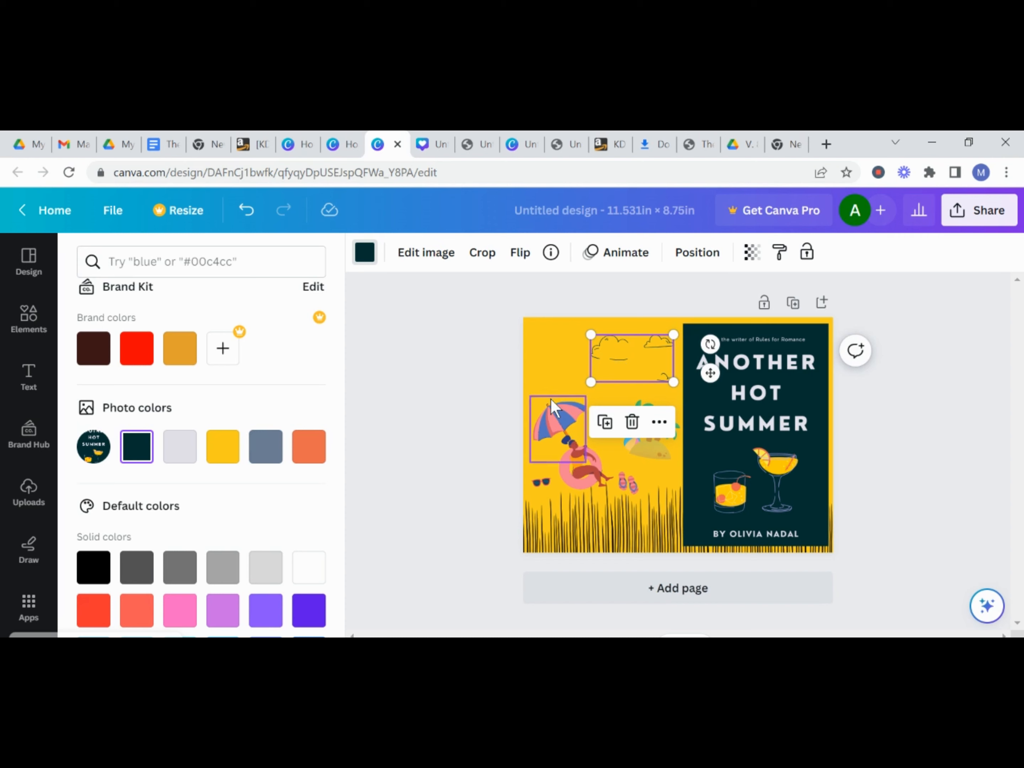
click(552, 465)
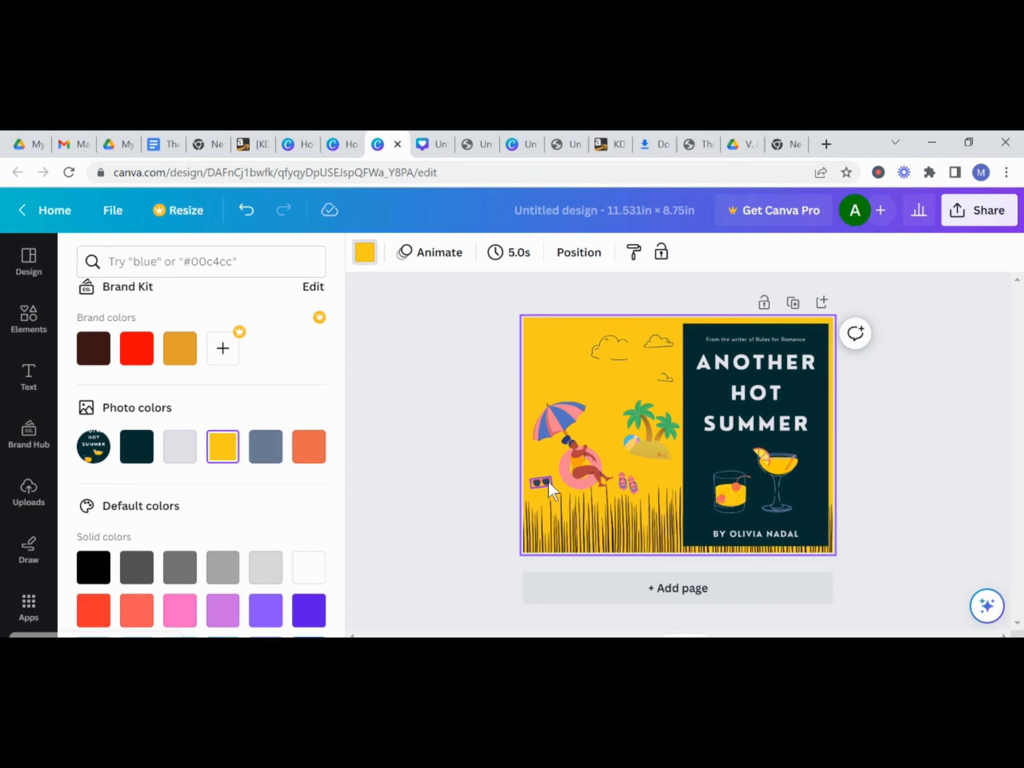
Nudge the sunglasses slightly down and toward the swim ring, just above the grass strokes, and clear the selection.
drag(548, 482, 552, 488)
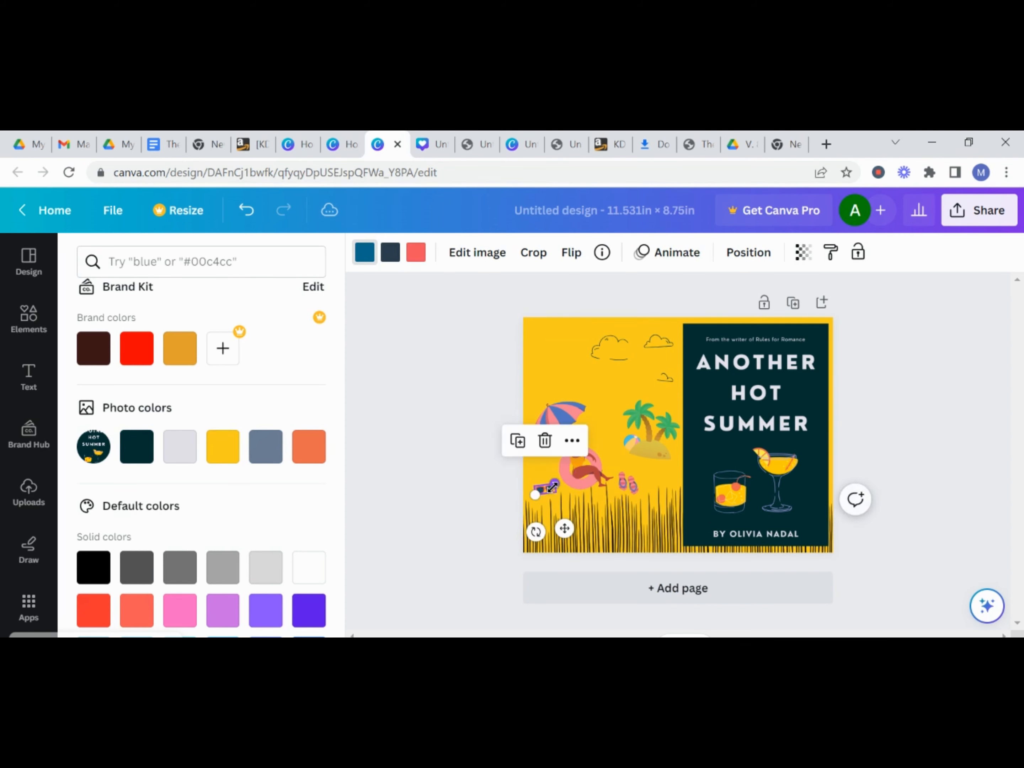
click(637, 537)
click(849, 442)
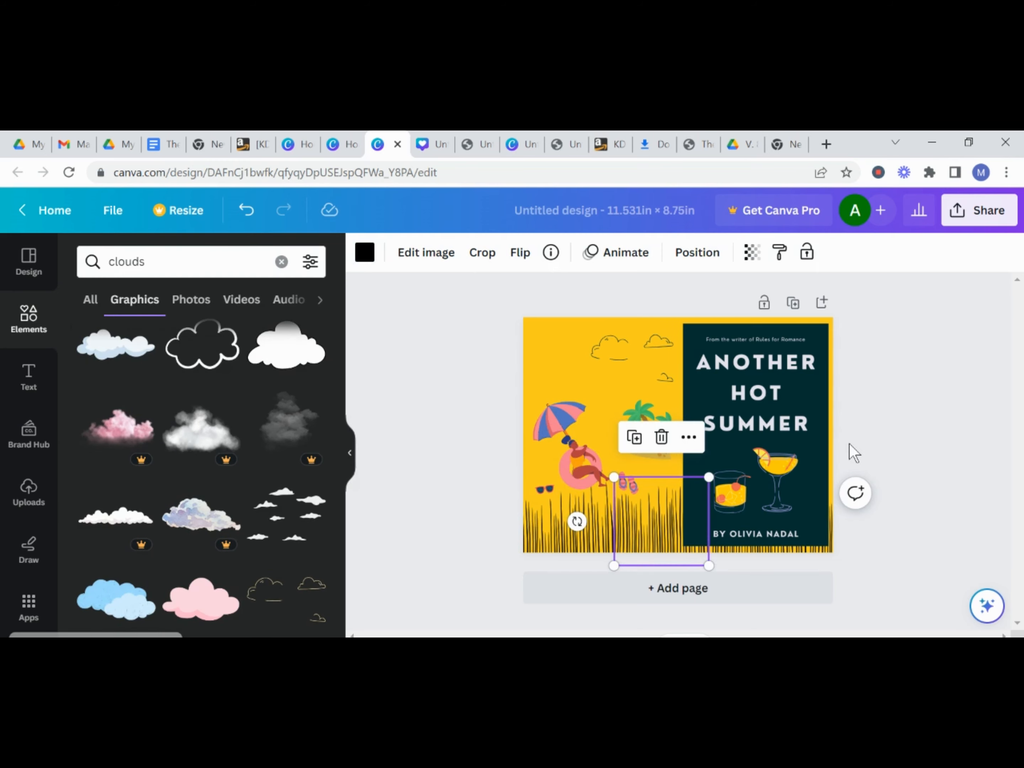
click(849, 443)
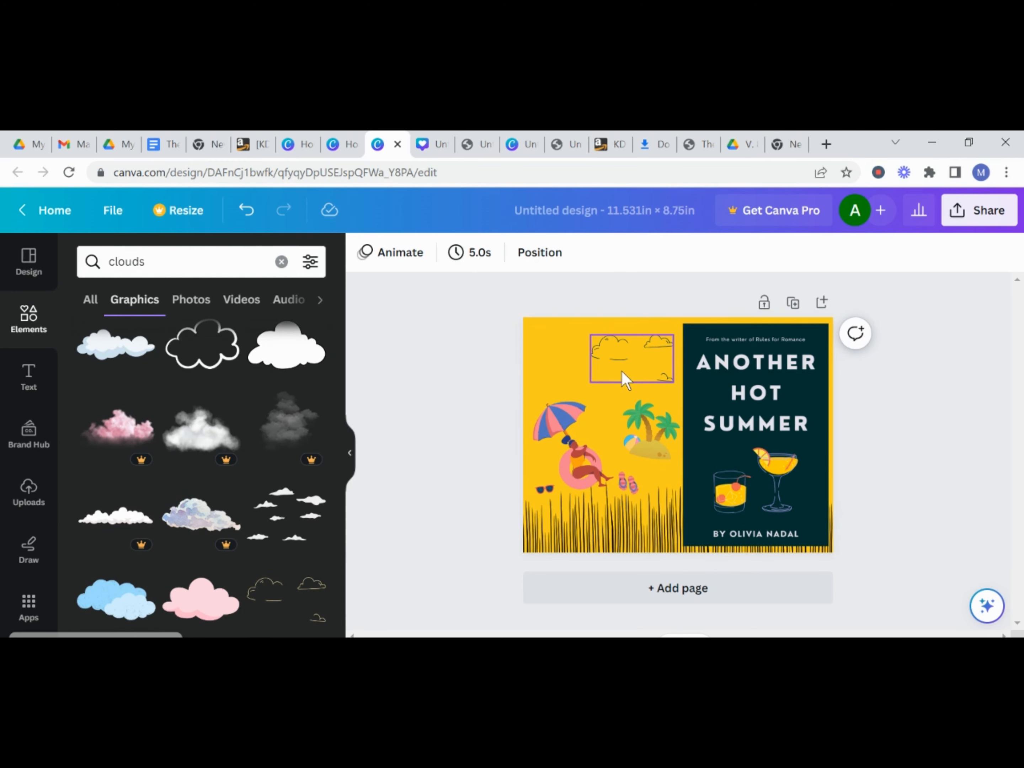
Duplicate the outlined clouds, make the copy slightly smaller, and place the original above the umbrella and the copy above the palm island.
click(608, 377)
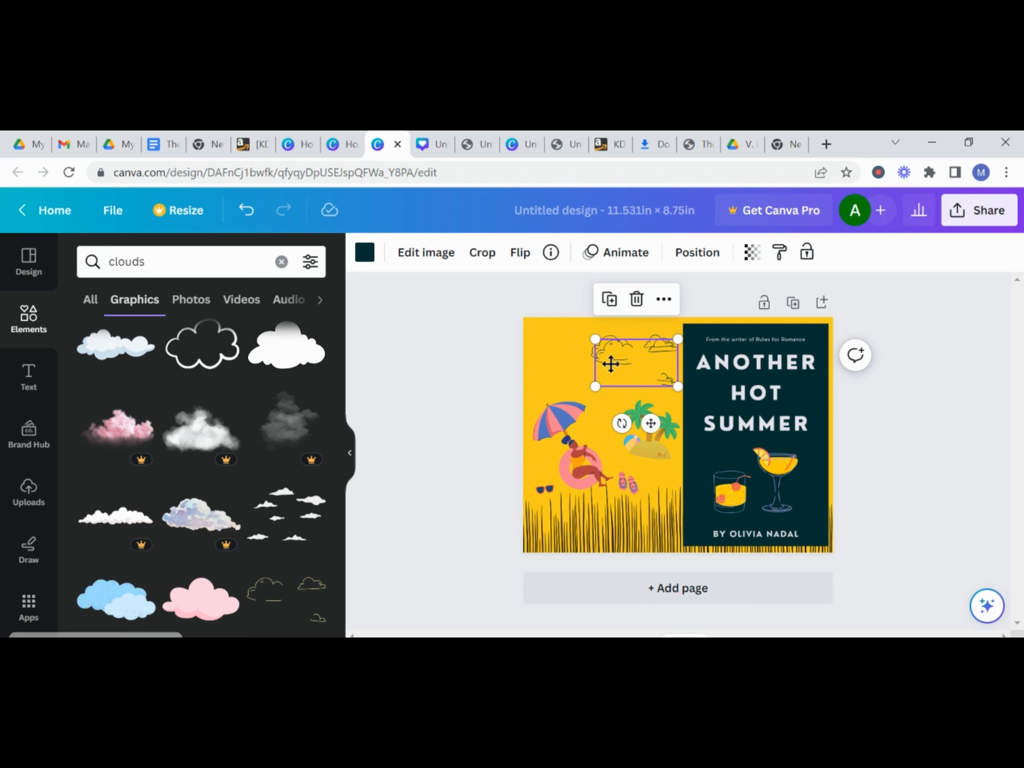
drag(610, 361, 586, 400)
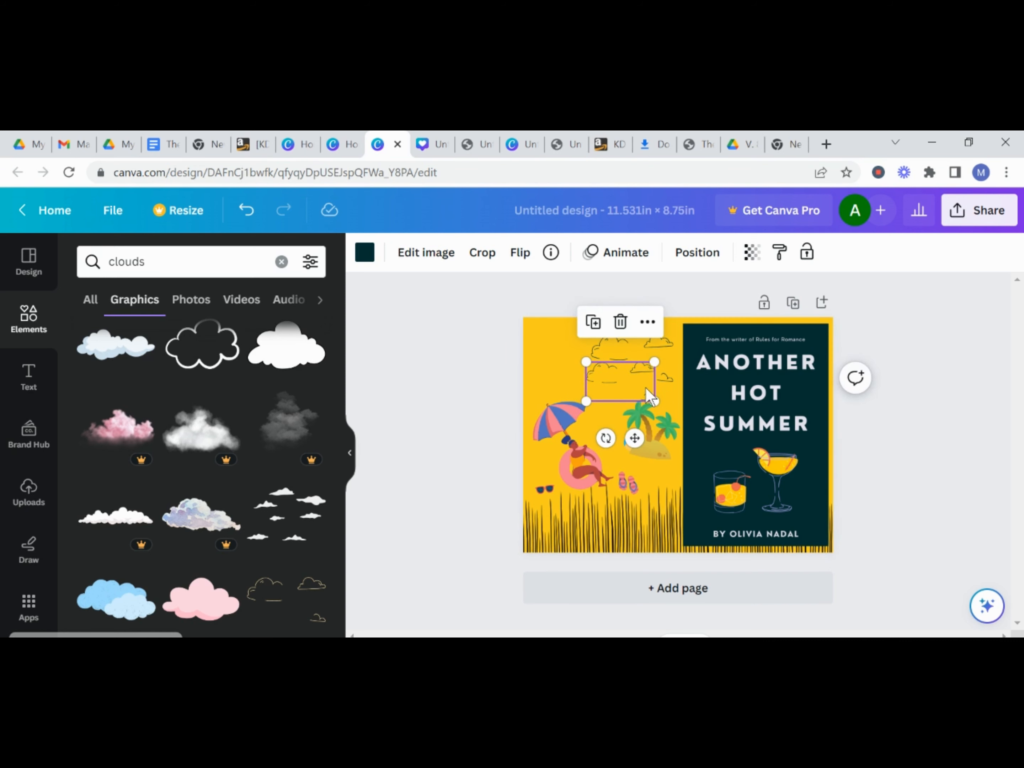
click(612, 357)
drag(612, 357, 556, 359)
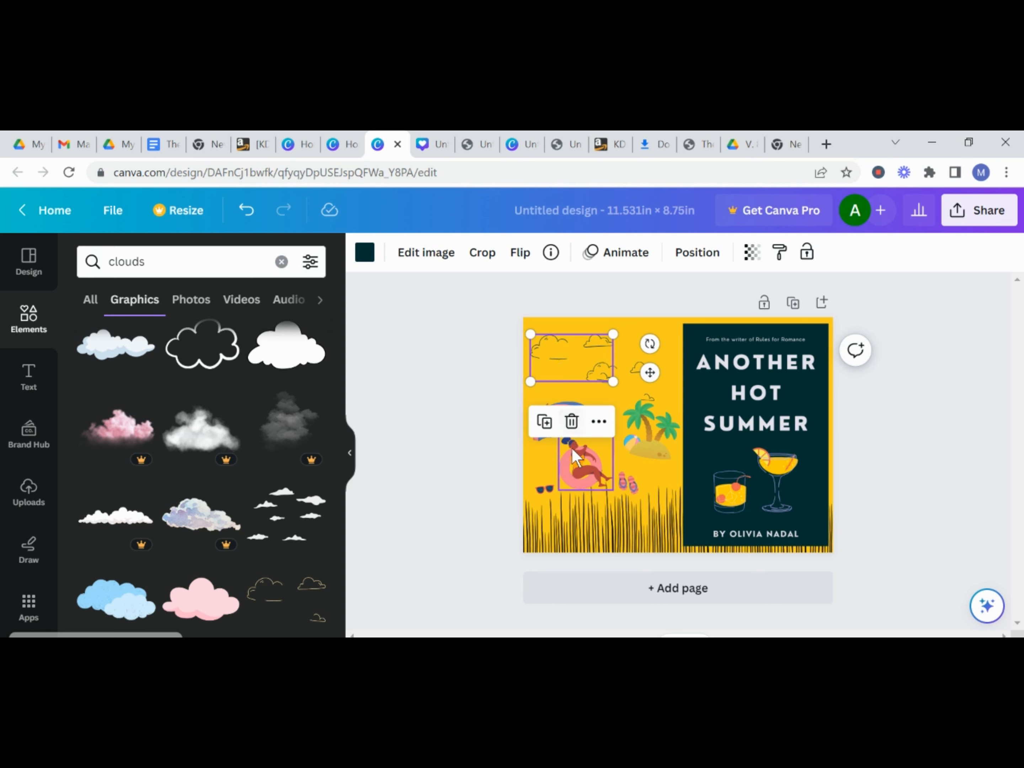
drag(649, 371, 649, 355)
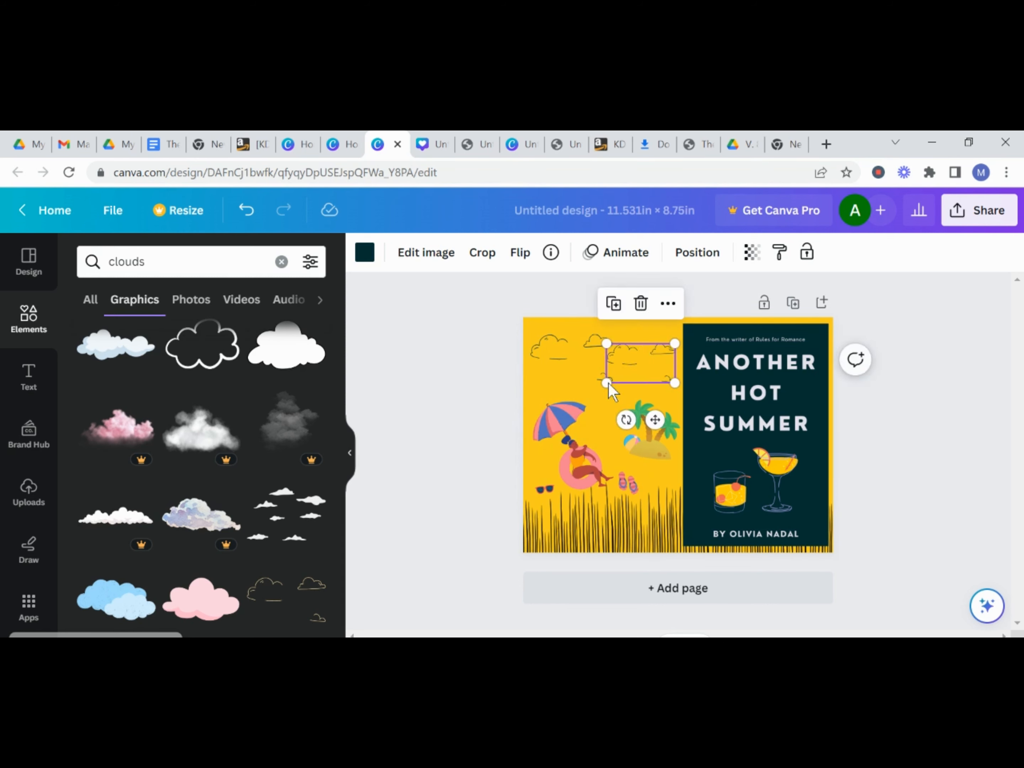
Duplicate the smaller clouds graphic and place the new copy between the upper clouds and the beach umbrella.
click(613, 303)
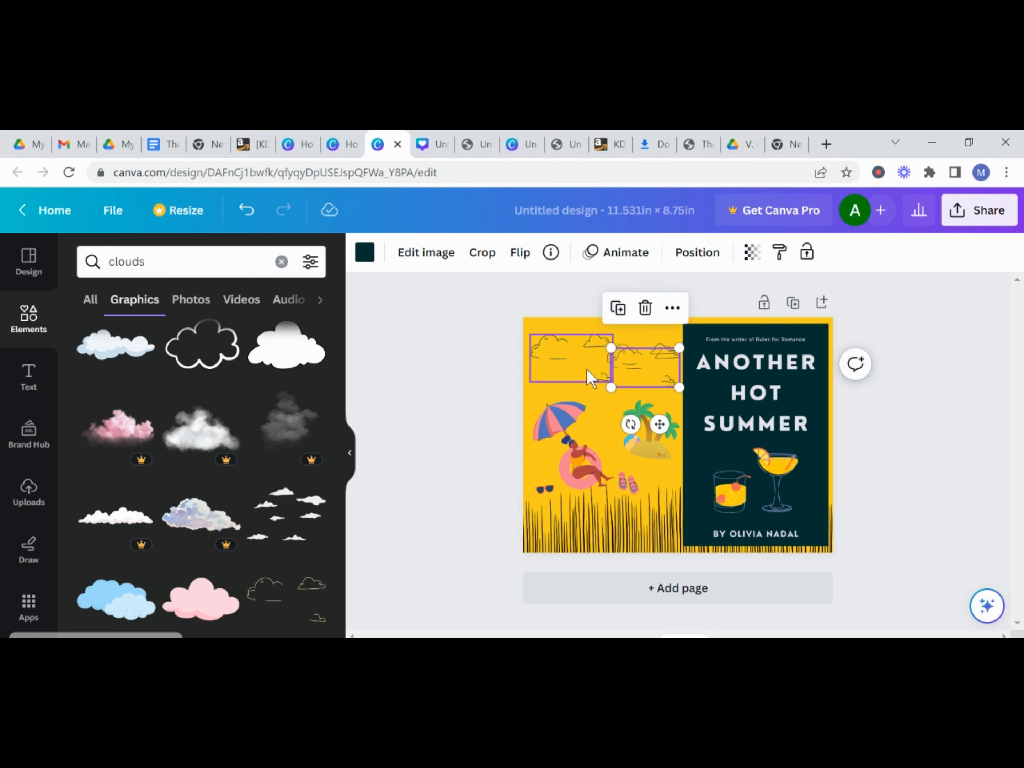
drag(636, 373, 570, 375)
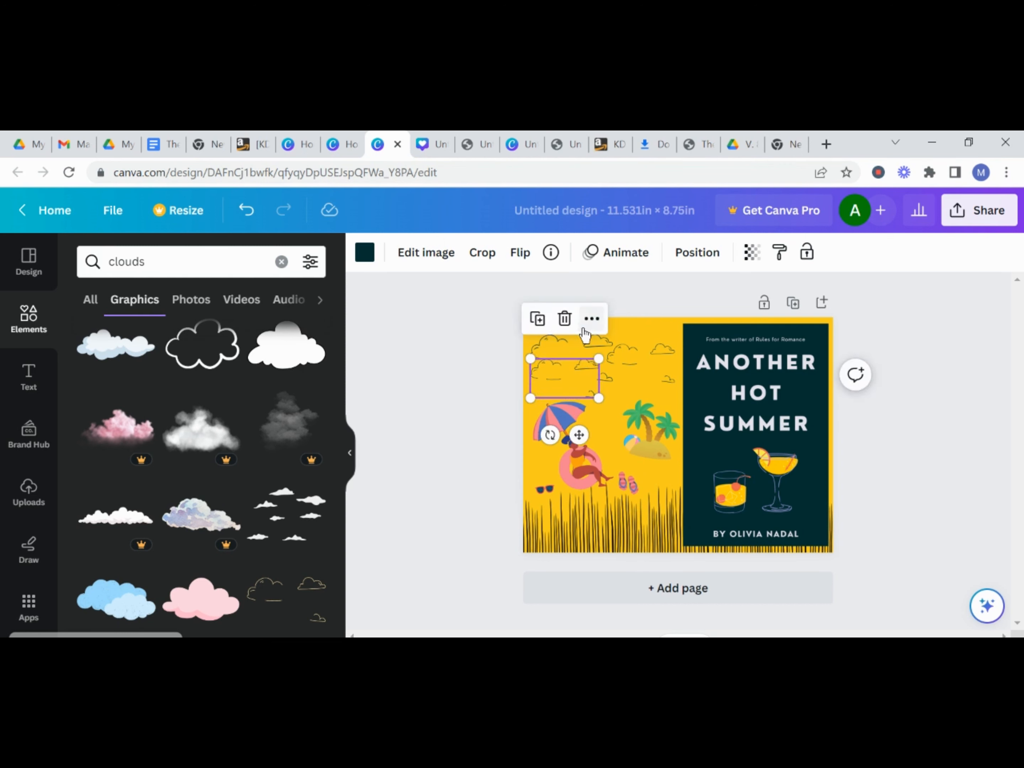
click(590, 318)
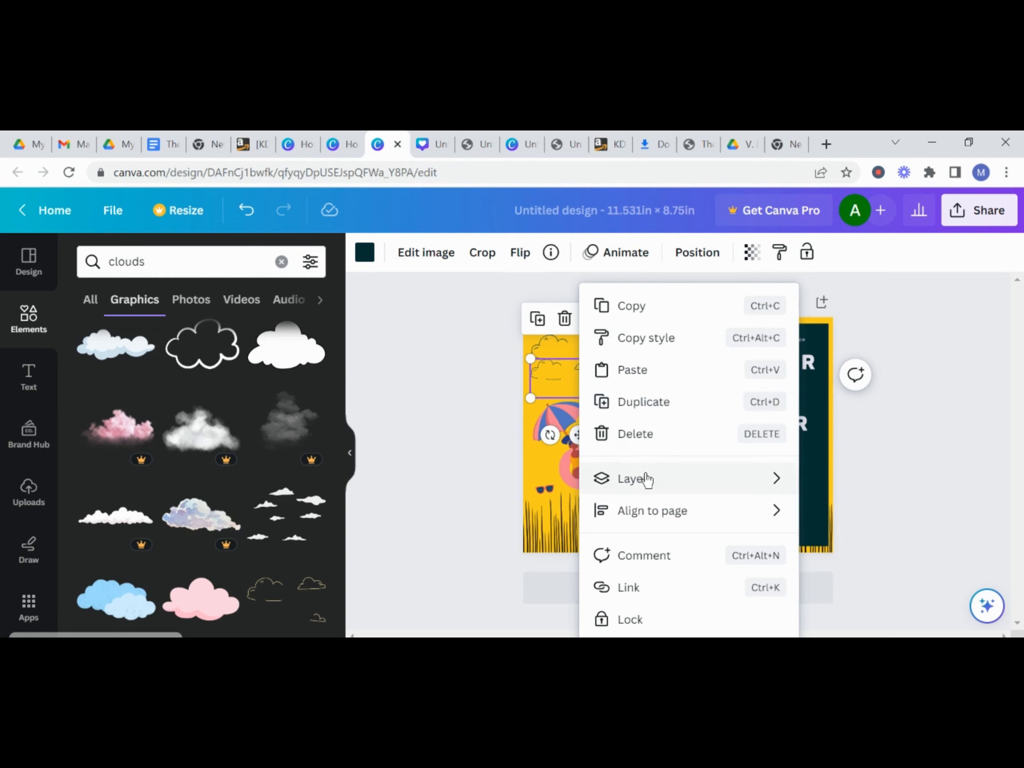
click(901, 374)
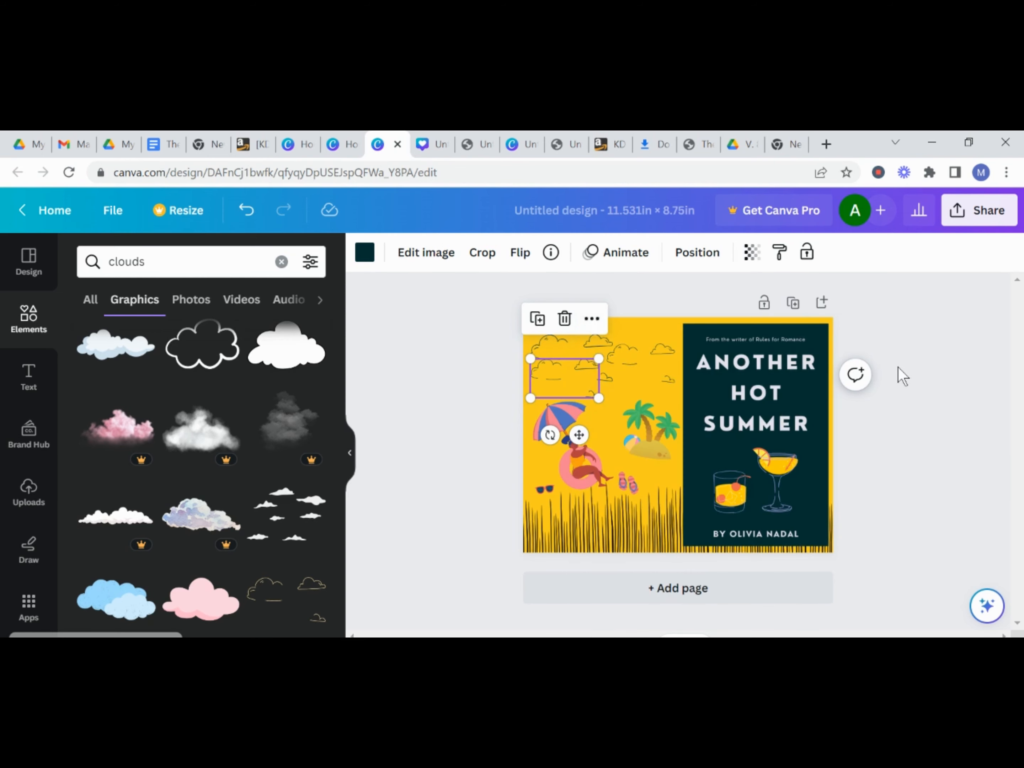
drag(569, 377, 575, 375)
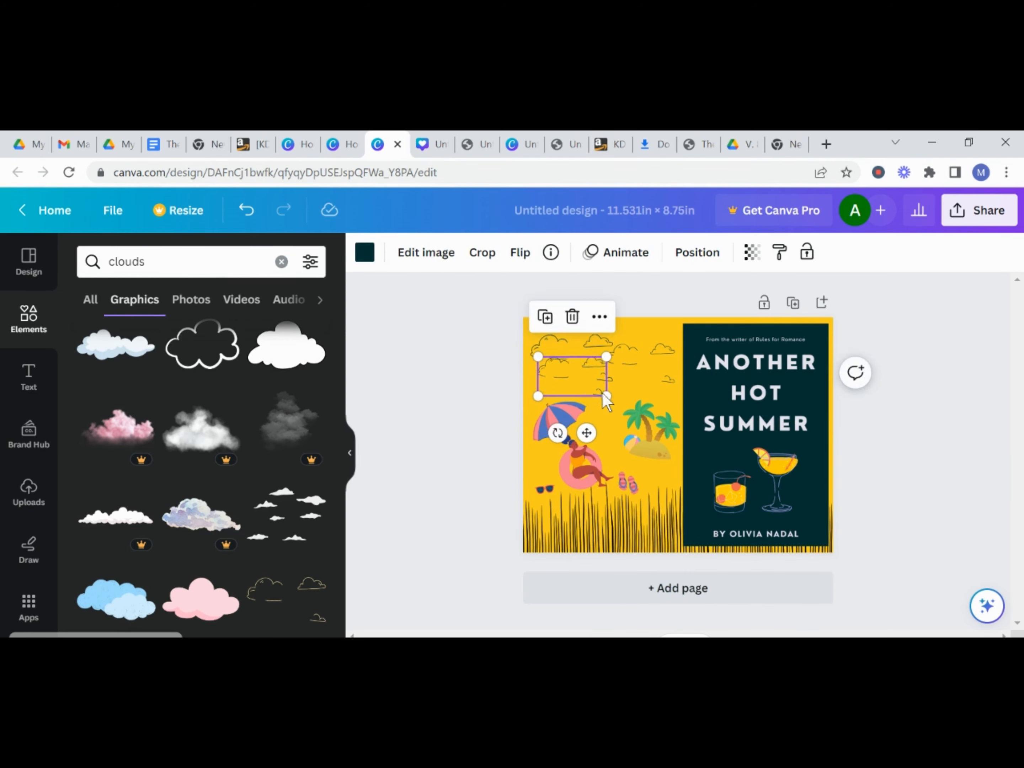
Shrink and tilt the newest clouds copy, and move it partly off the back cover's outer edge above the umbrella.
click(605, 394)
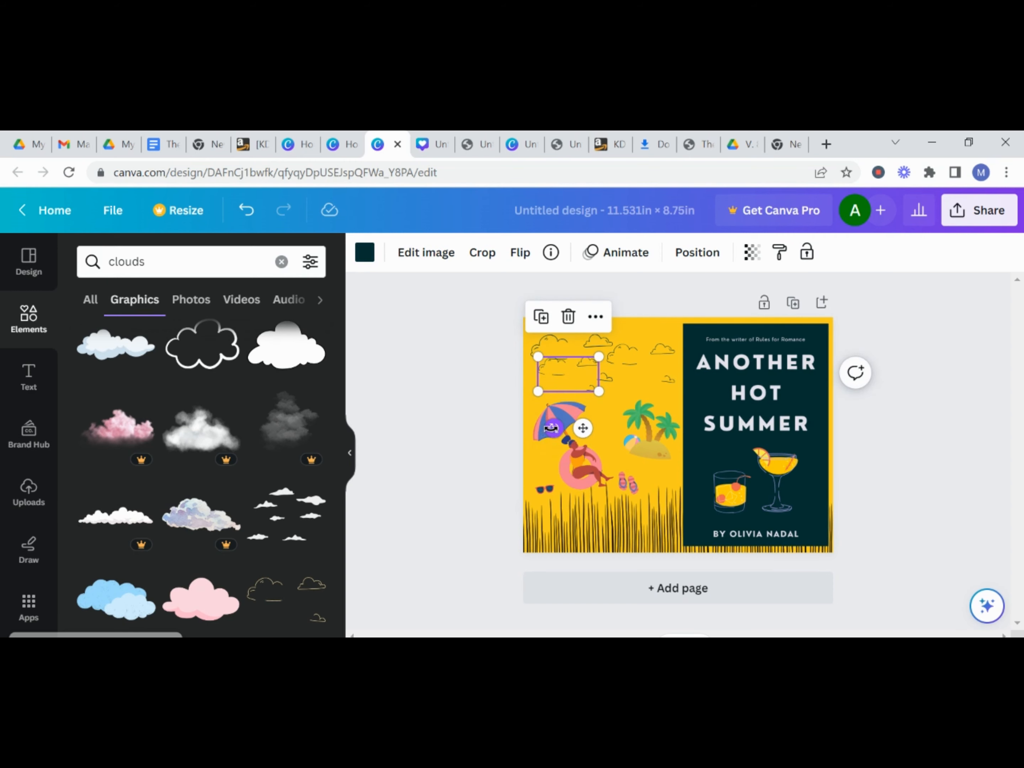
drag(558, 433, 638, 455)
drag(567, 390, 510, 384)
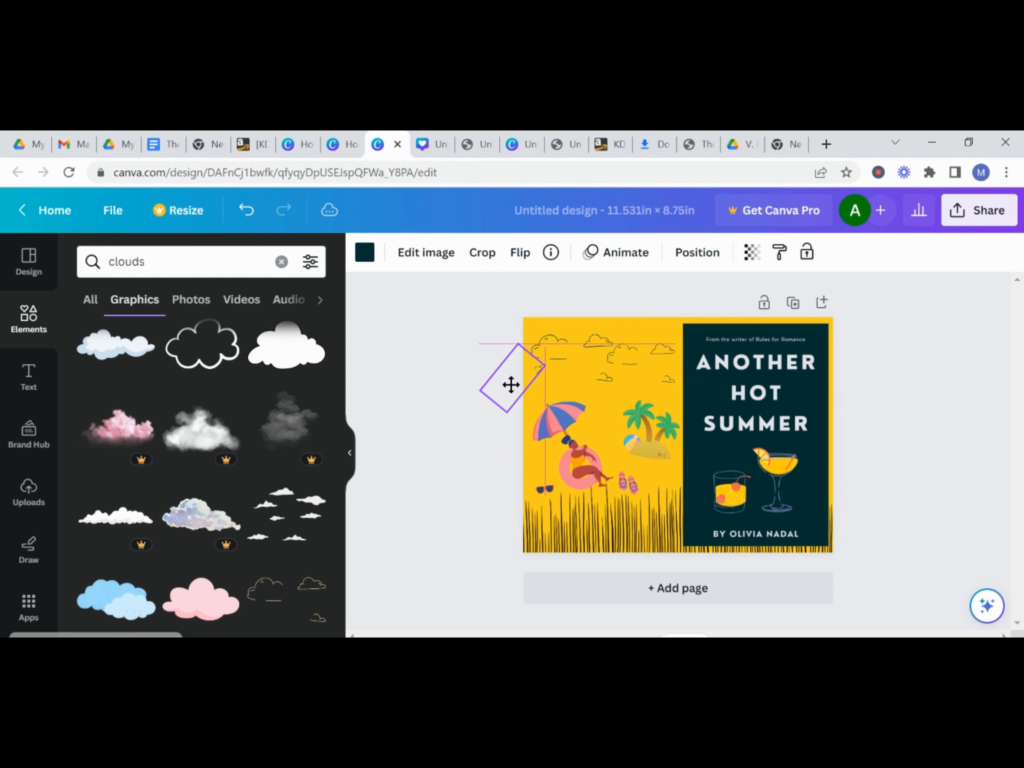
click(515, 396)
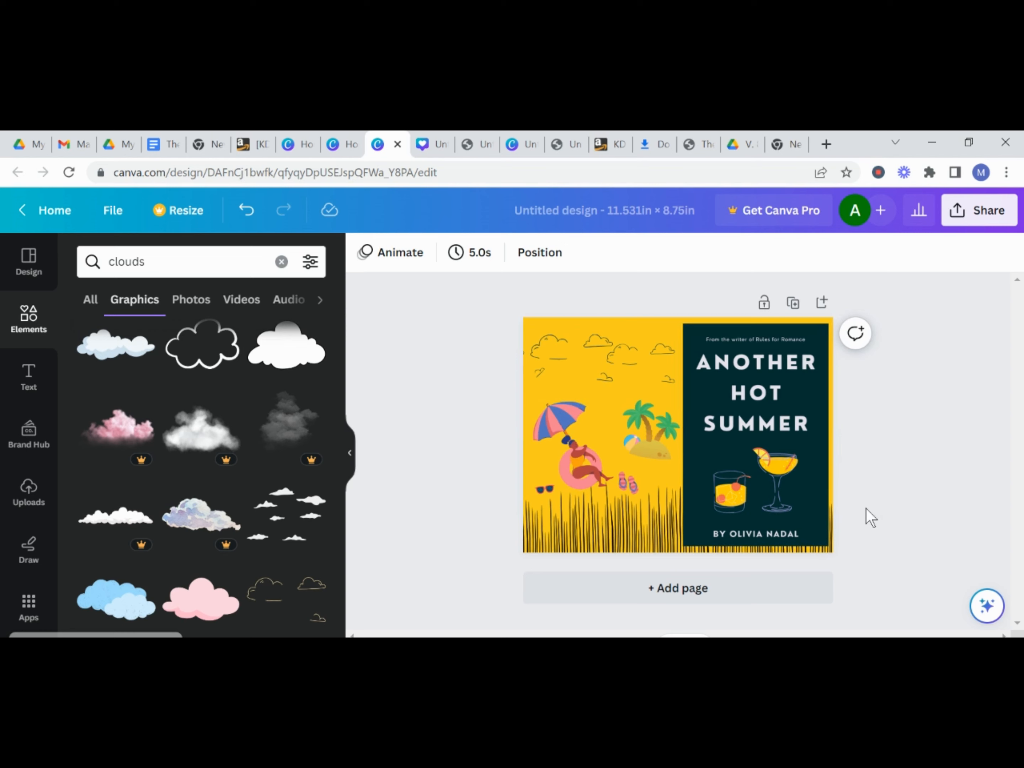
Duplicate the large clouds above the umbrella and place the copy over the front cover's upper outer corner, reaching the yellow border.
click(585, 356)
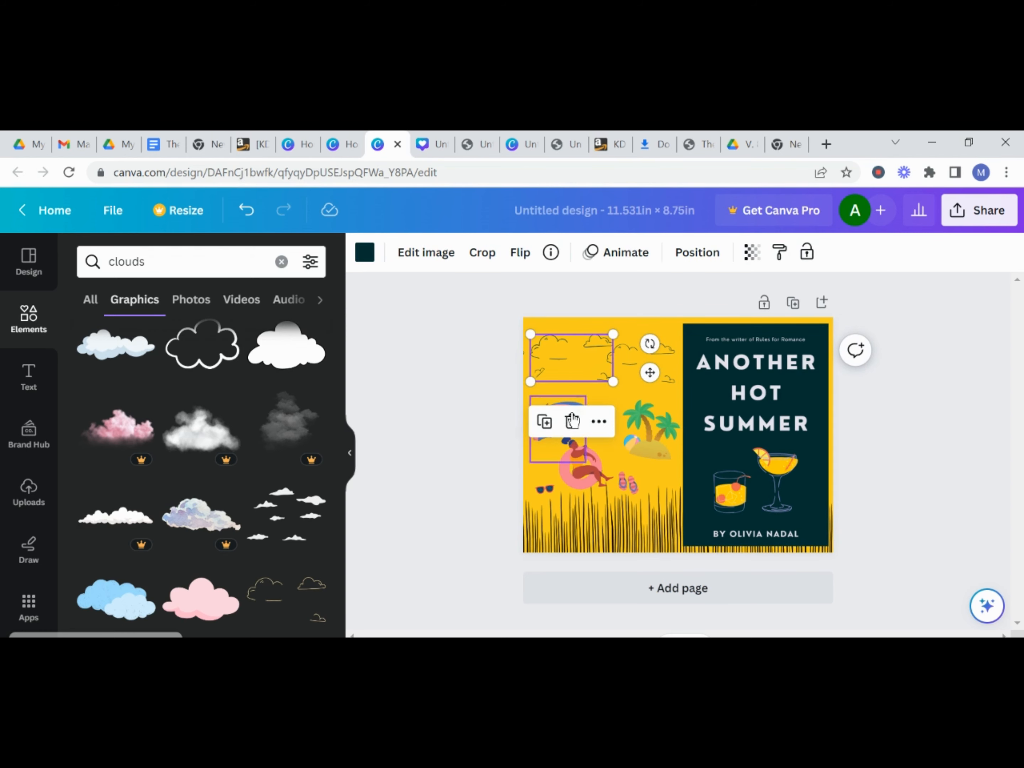
mouse_move(570, 359)
mouse_down()
mouse_move(749, 339)
mouse_move(754, 346)
mouse_move(753, 337)
mouse_move(784, 337)
mouse_move(788, 354)
mouse_up()
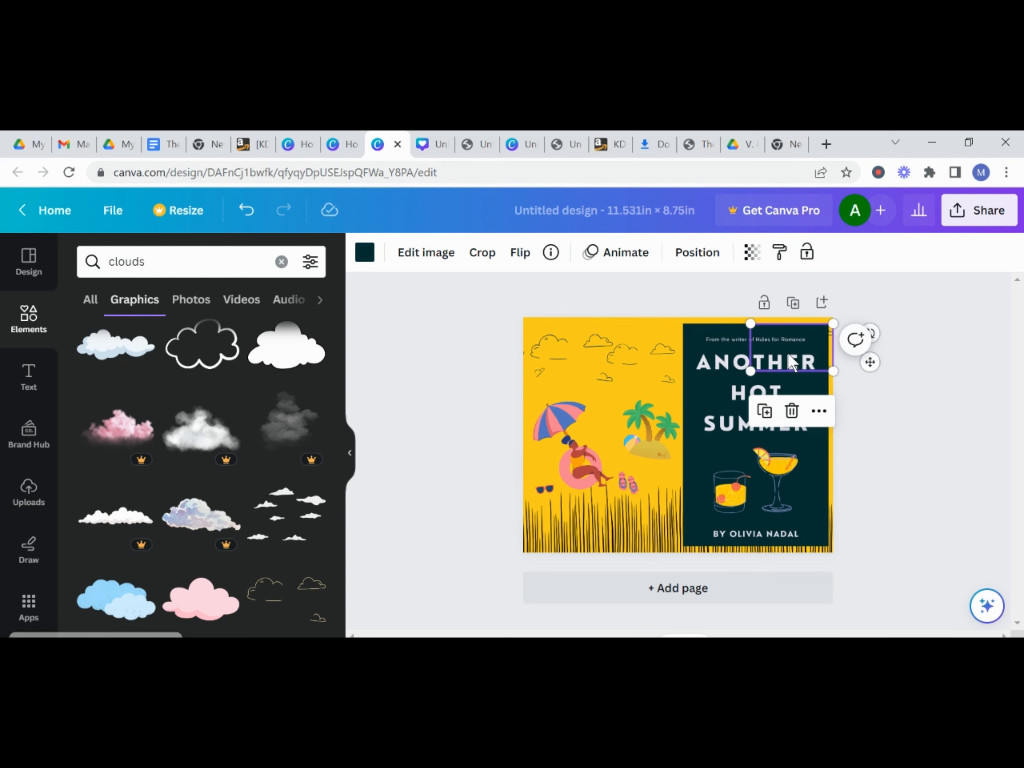
click(884, 458)
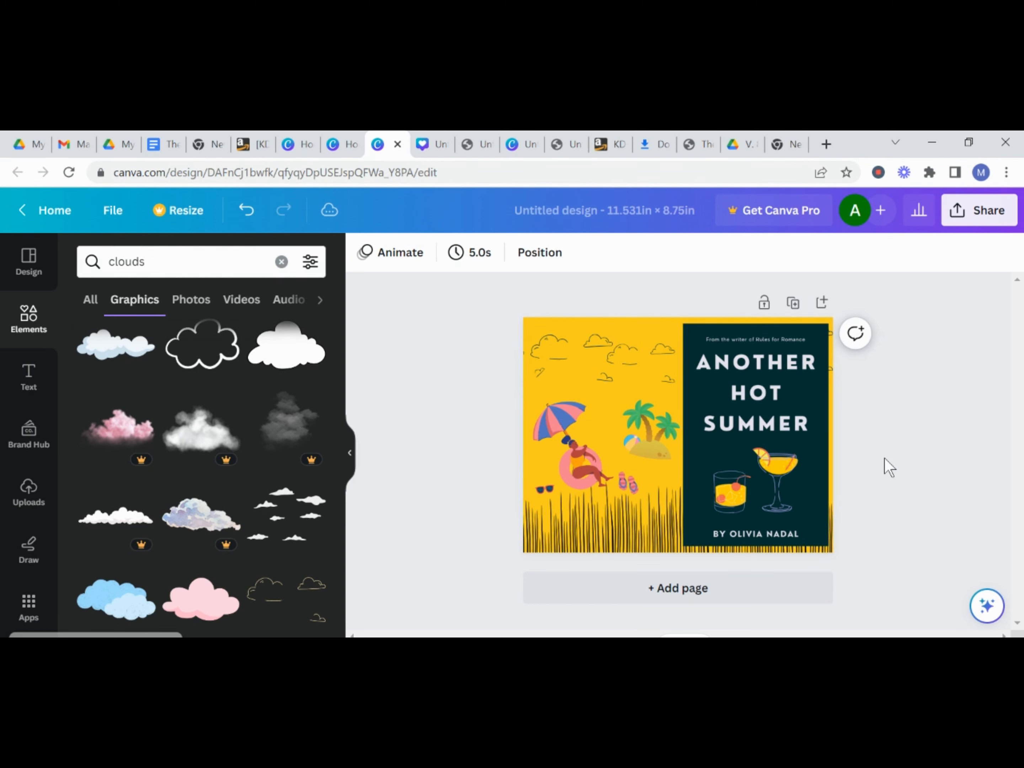